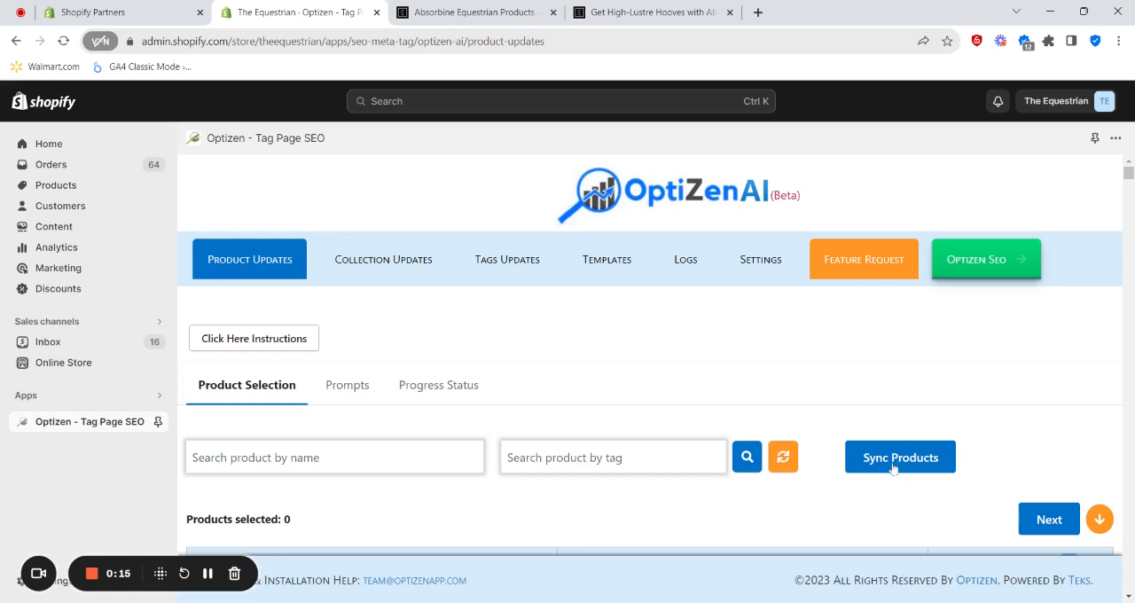
- Read the Product Updates instructions on choosing products, setting section prompts and running a test, and close them
{"action": "scroll", "coordinate": [811, 488], "scroll_direction": "down", "scroll_amount": 1}
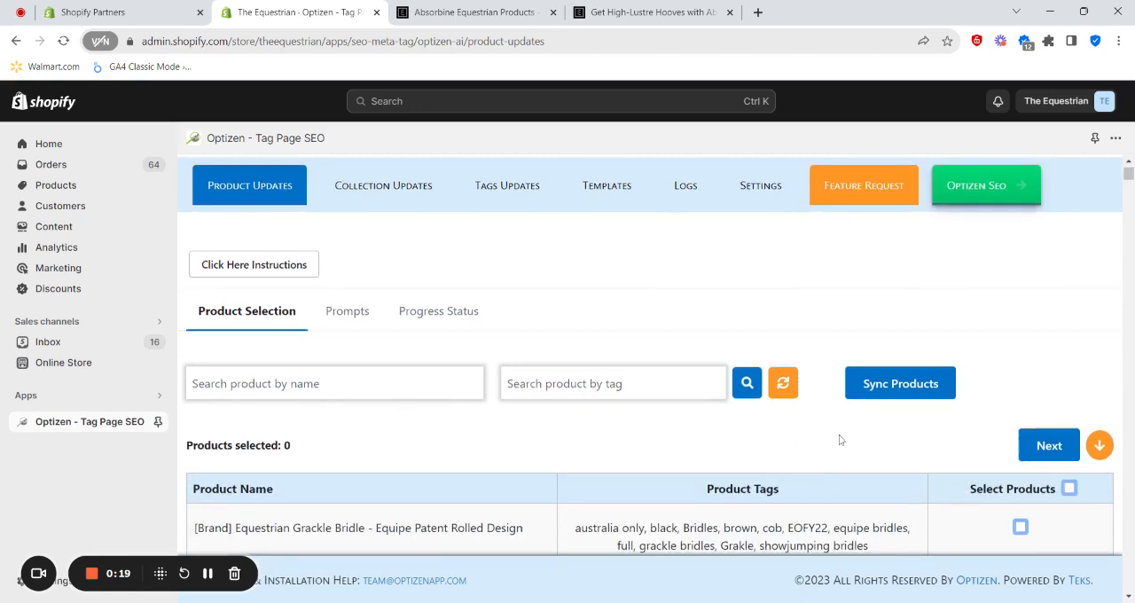
{"action": "scroll", "coordinate": [837, 426], "scroll_direction": "up", "scroll_amount": 1}
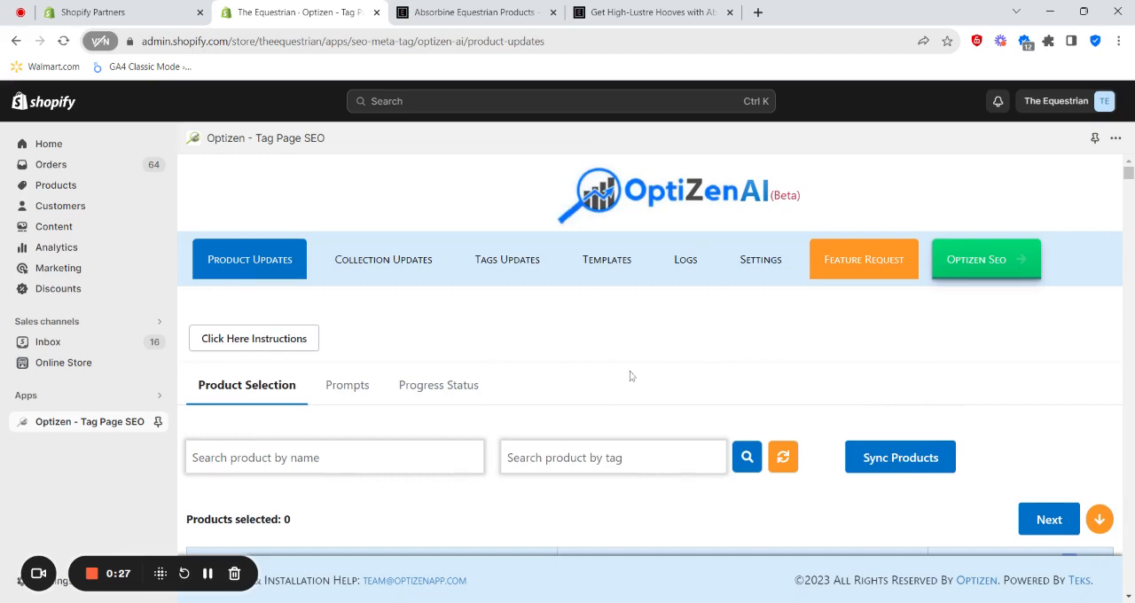
{"action": "scroll", "coordinate": [674, 417], "scroll_direction": "down", "scroll_amount": 1}
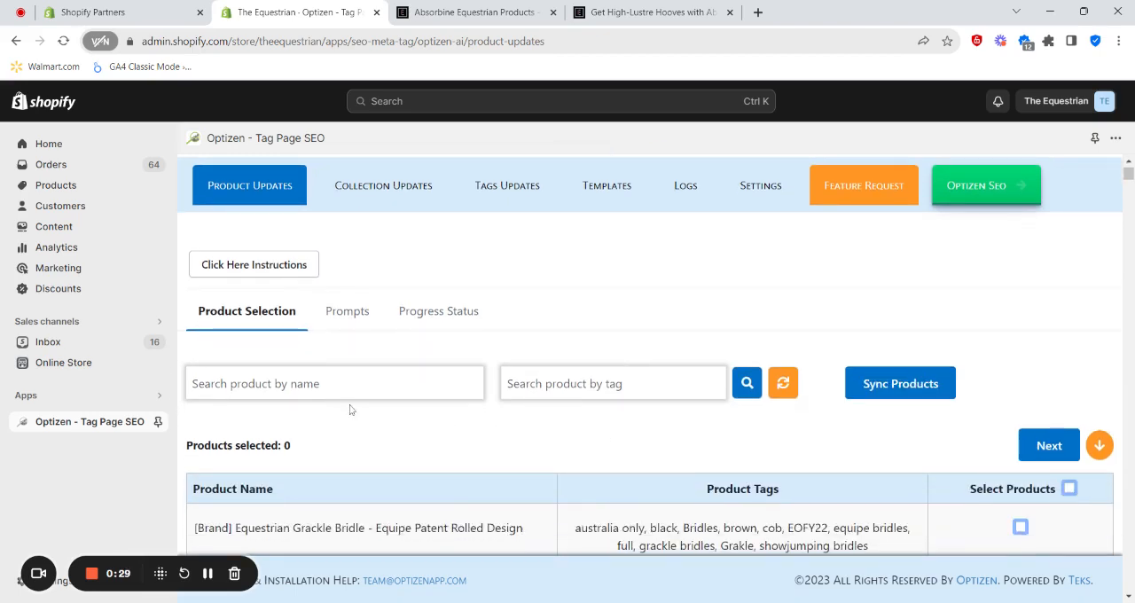
{"action": "left_click", "coordinate": [242, 273]}
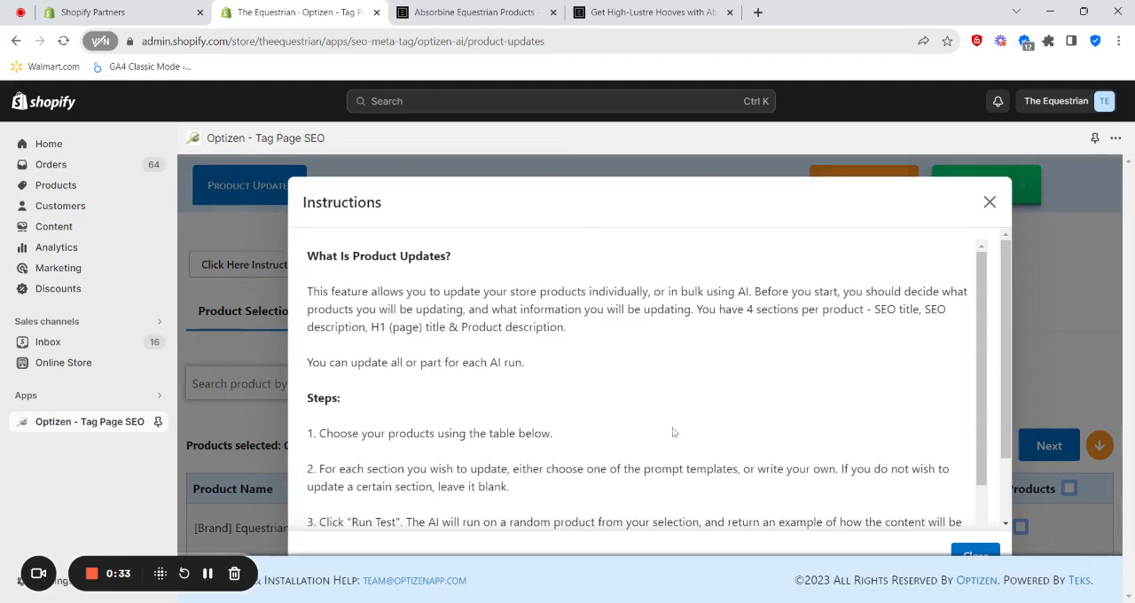
{"action": "scroll", "coordinate": [747, 395], "scroll_direction": "down", "scroll_amount": 1}
{"action": "scroll", "coordinate": [676, 390], "scroll_direction": "up", "scroll_amount": 1}
{"action": "scroll", "coordinate": [656, 383], "scroll_direction": "down", "scroll_amount": 1}
{"action": "scroll", "coordinate": [693, 376], "scroll_direction": "up", "scroll_amount": 1}
{"action": "left_click", "coordinate": [990, 202]}
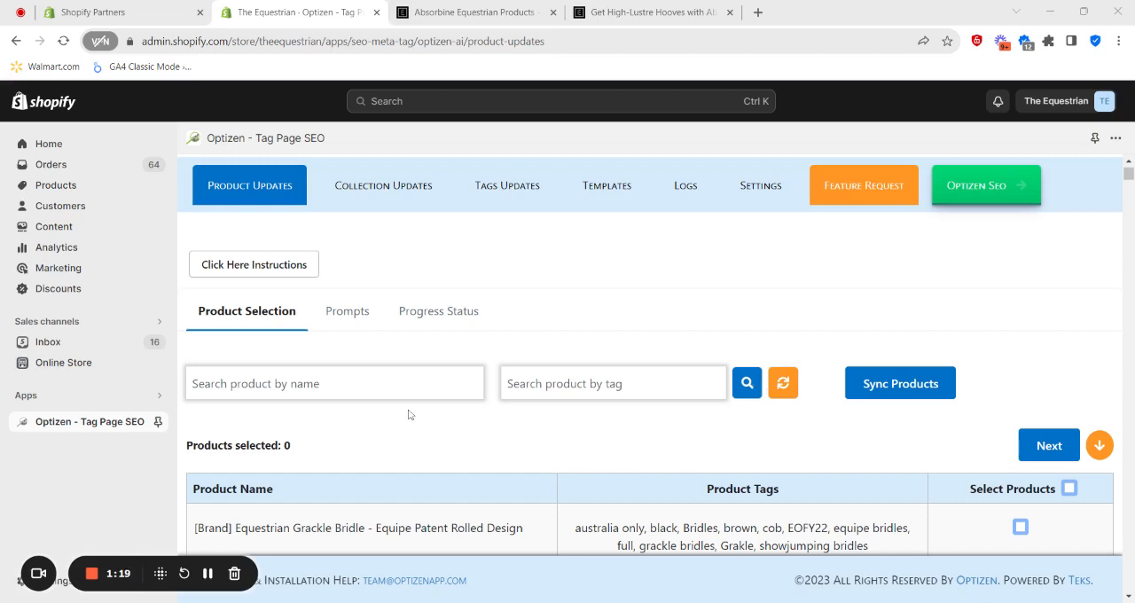
- Switch to the store's Absorbine horse grooming collection page and examine its products and the tag at the end of its URL
{"action": "left_click", "coordinate": [460, 13]}
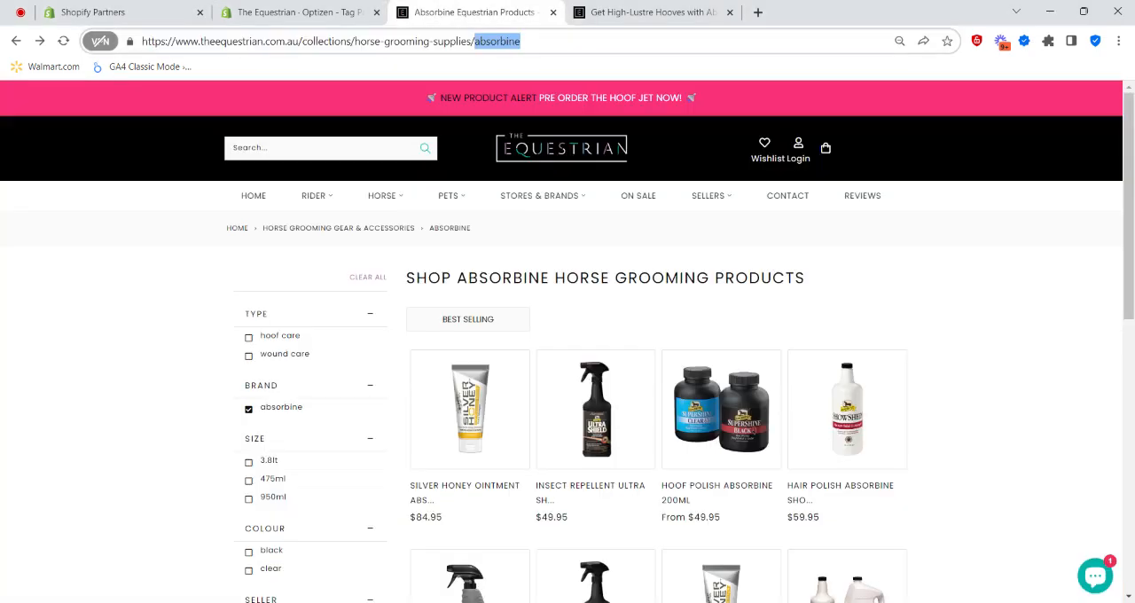
{"action": "scroll", "coordinate": [783, 322], "scroll_direction": "down", "scroll_amount": 5}
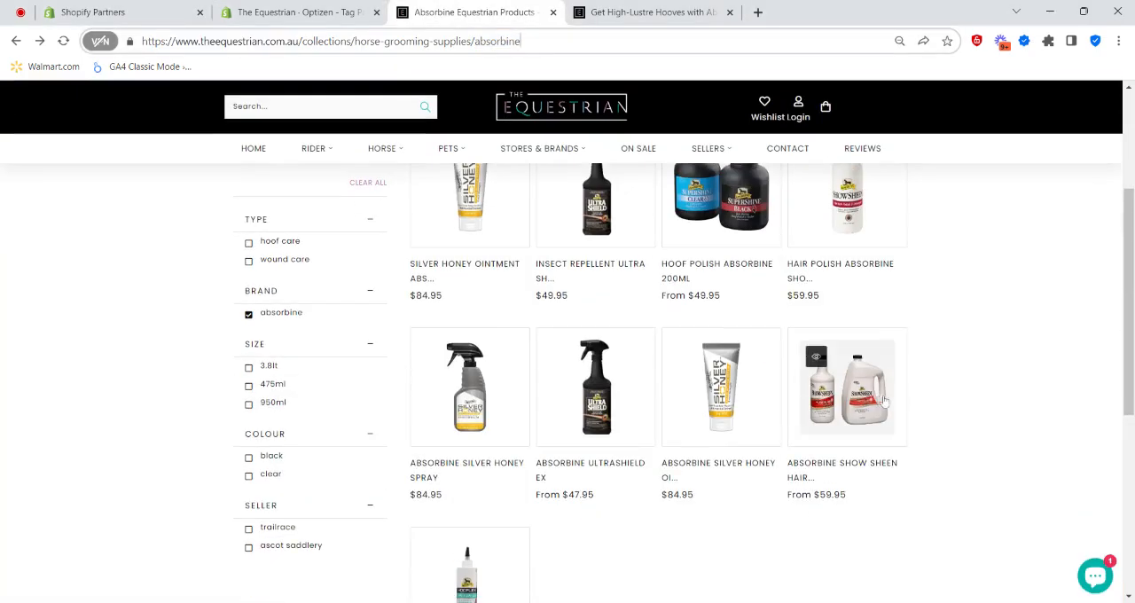
{"action": "scroll", "coordinate": [768, 466], "scroll_direction": "up", "scroll_amount": 5}
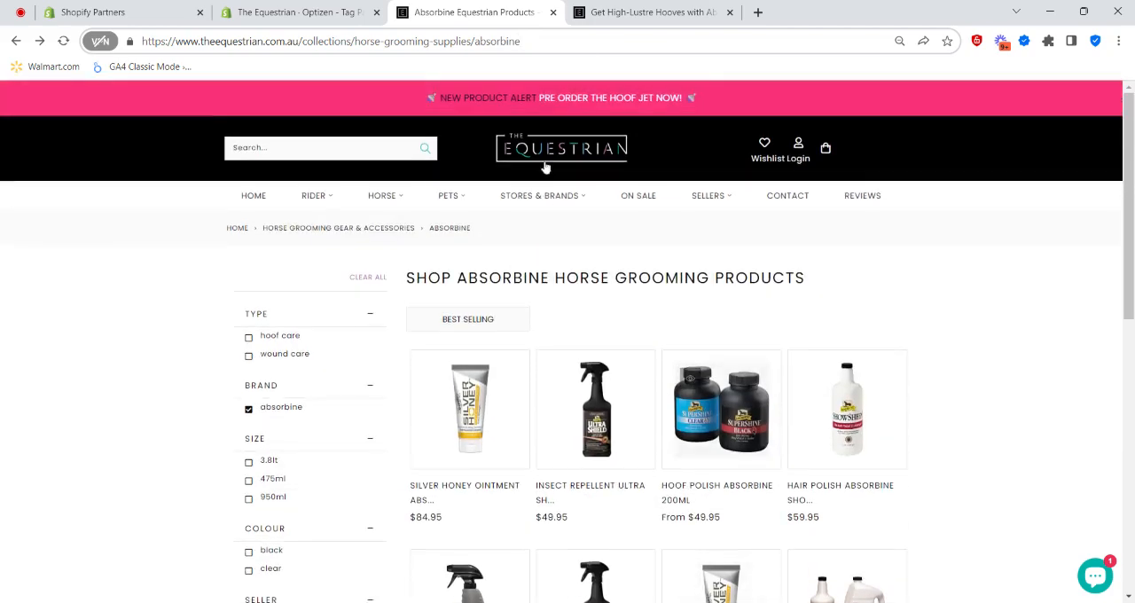
{"action": "left_click_drag", "start_coordinate": [521, 40], "coordinate": [475, 41]}
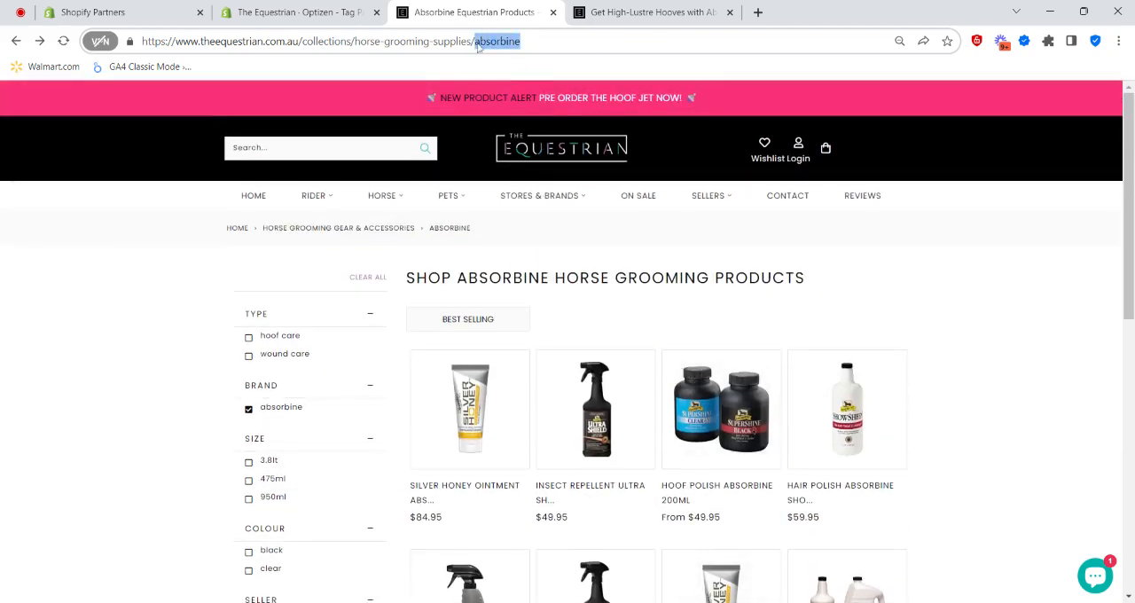
{"action": "mouse_move", "coordinate": [540, 195]}
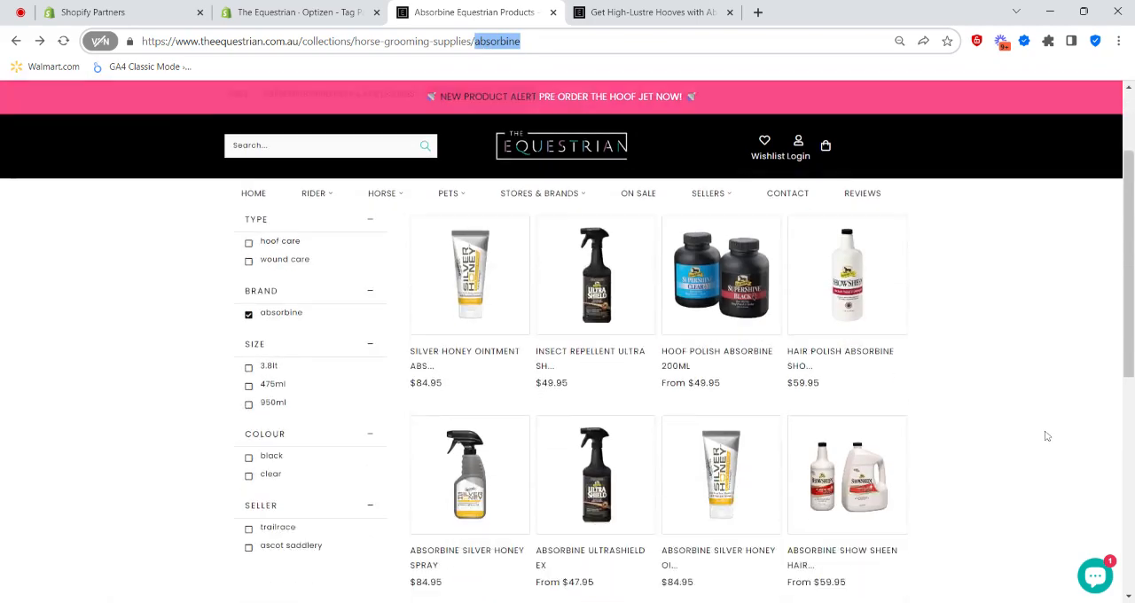
{"action": "scroll", "coordinate": [1001, 448], "scroll_direction": "down", "scroll_amount": 1}
- Return to the Optizen product selection and filter the product list by the tag "absorbine"
{"action": "left_click", "coordinate": [297, 11]}
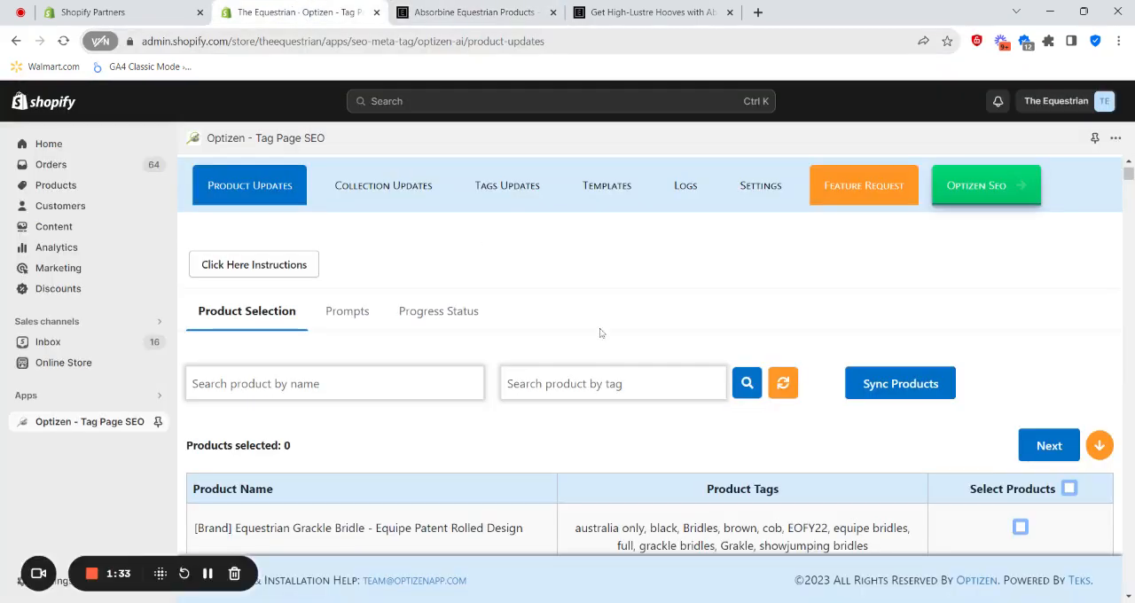
{"action": "type", "text": "abcr"}
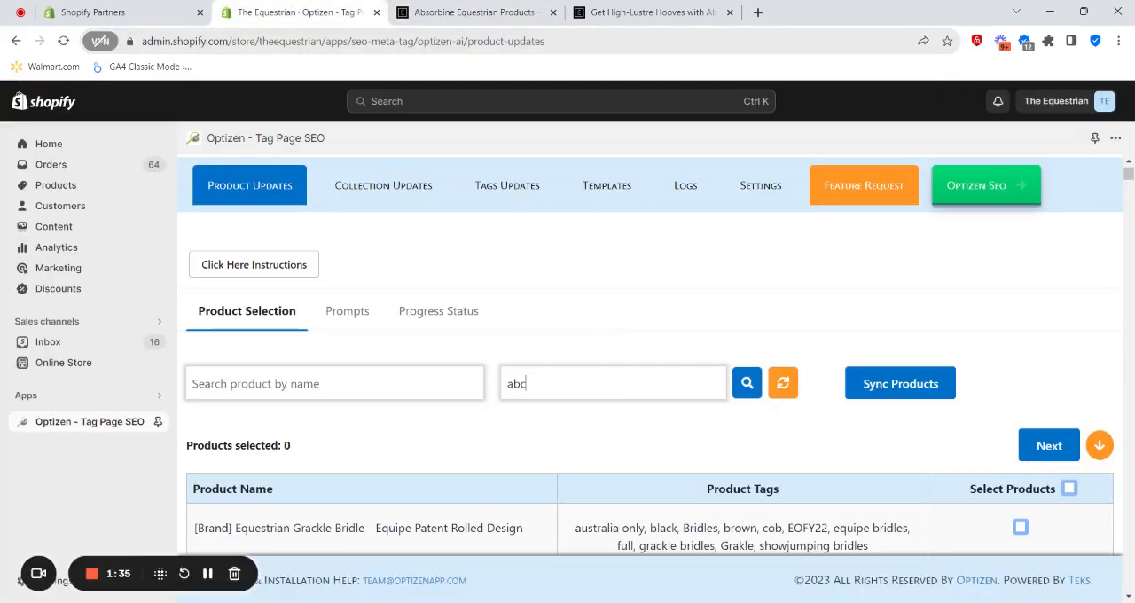
{"action": "key", "text": "BackSpace"}
{"action": "key", "text": "BackSpace"}
{"action": "type", "text": "sorbine"}
{"action": "left_click", "coordinate": [737, 394]}
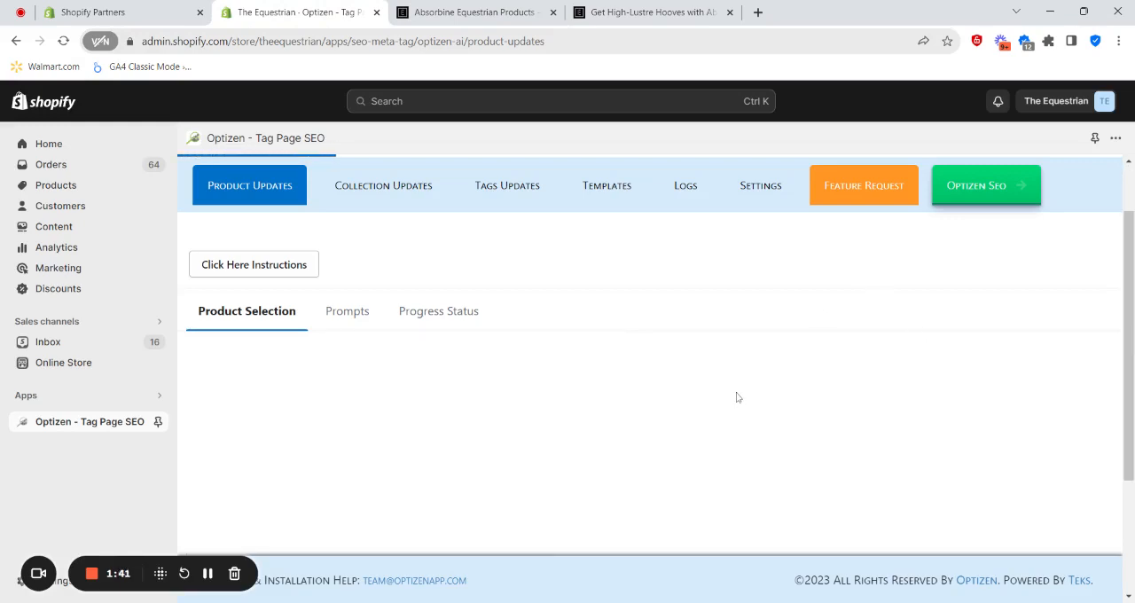
{"action": "scroll", "coordinate": [584, 422], "scroll_direction": "down", "scroll_amount": 5}
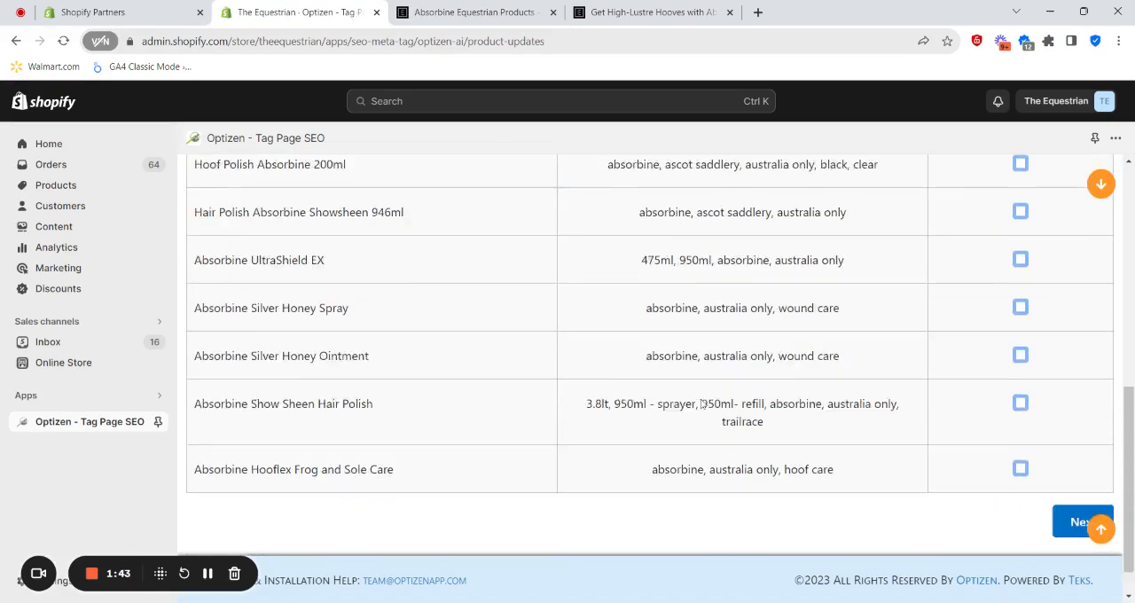
{"action": "scroll", "coordinate": [583, 422], "scroll_direction": "up", "scroll_amount": 4}
{"action": "scroll", "coordinate": [406, 421], "scroll_direction": "up", "scroll_amount": 1}
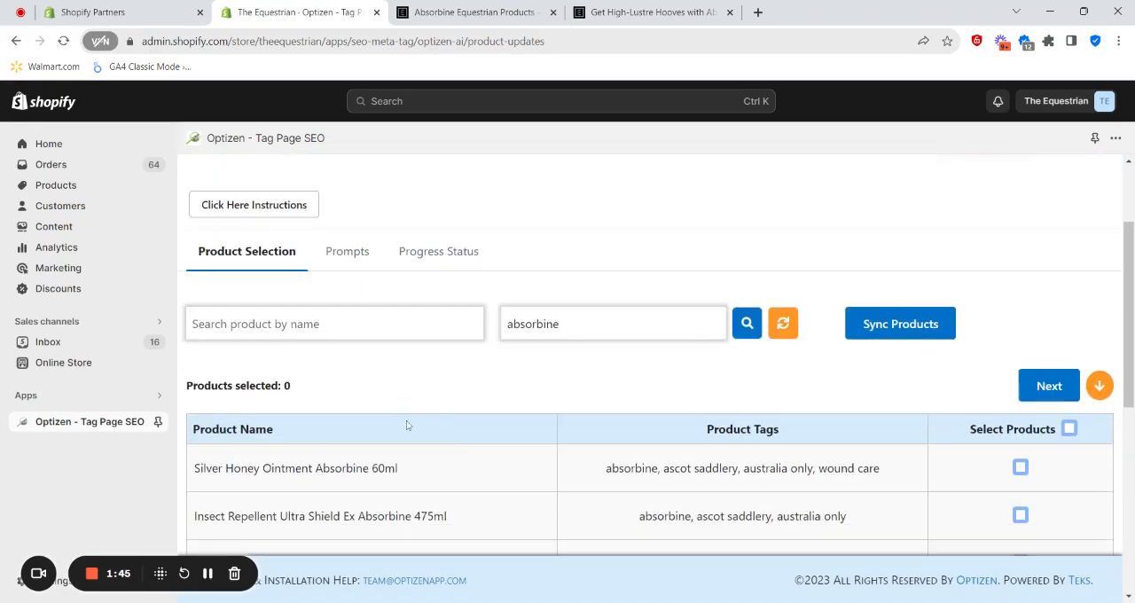
- Select all products in the filtered list and check the selection
{"action": "scroll", "coordinate": [710, 381], "scroll_direction": "down", "scroll_amount": 2}
{"action": "left_click", "coordinate": [1069, 281]}
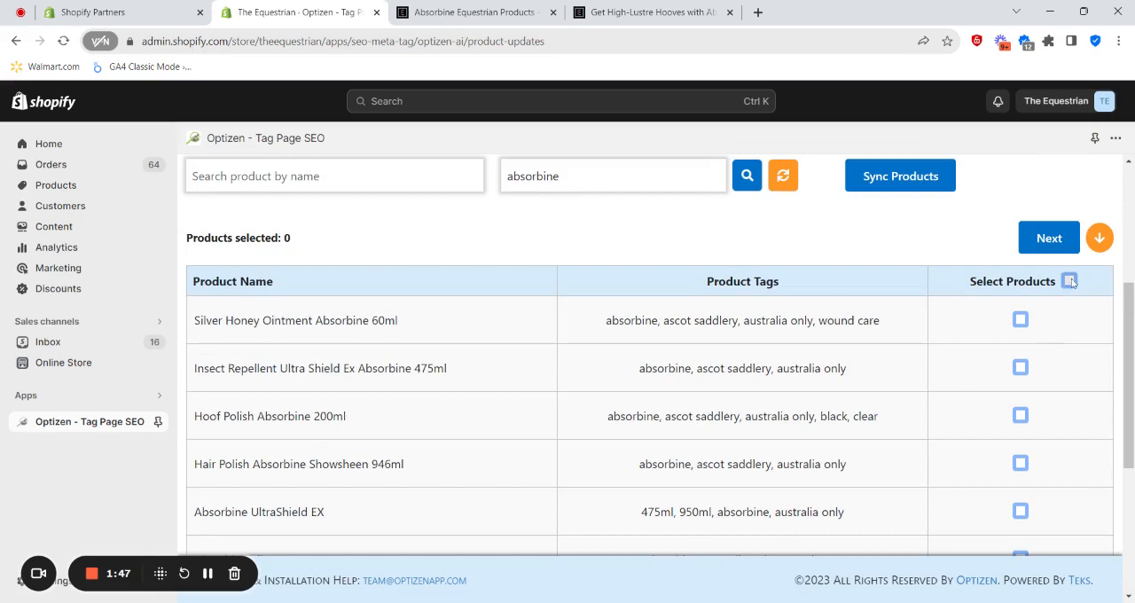
{"action": "double_click", "coordinate": [286, 237]}
{"action": "scroll", "coordinate": [603, 433], "scroll_direction": "down", "scroll_amount": 2}
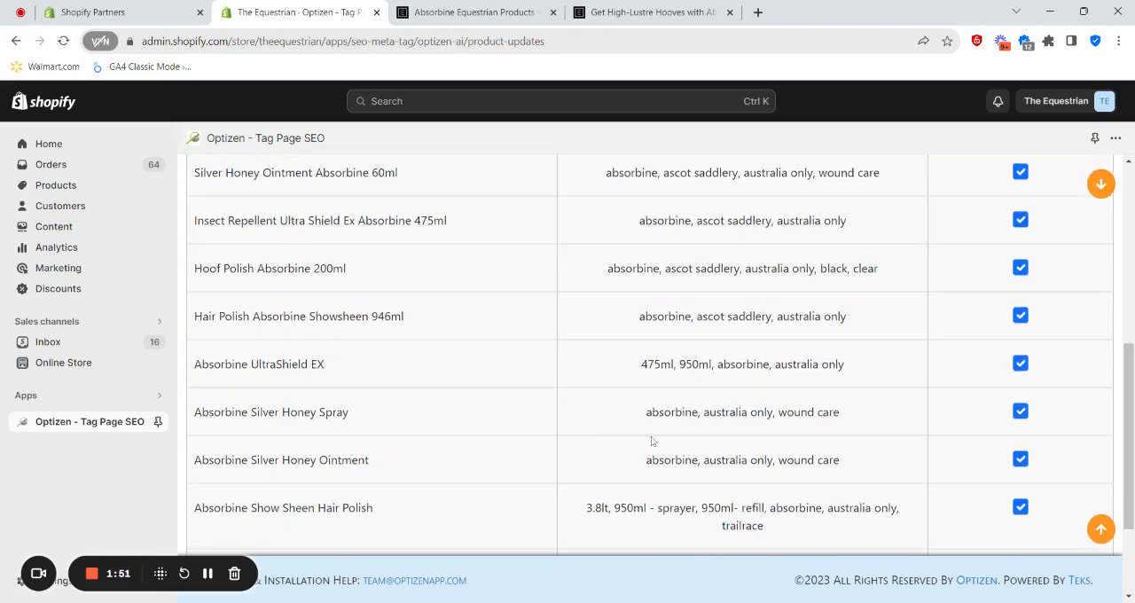
{"action": "scroll", "coordinate": [704, 438], "scroll_direction": "up", "scroll_amount": 2}
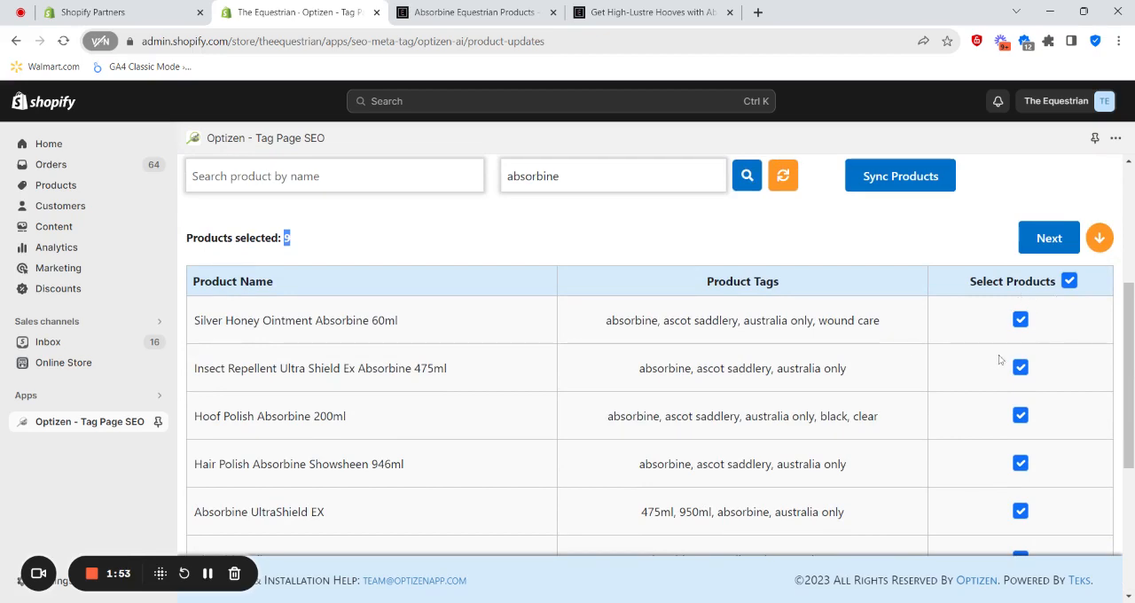
{"action": "scroll", "coordinate": [661, 409], "scroll_direction": "down", "scroll_amount": 2}
{"action": "scroll", "coordinate": [661, 405], "scroll_direction": "up", "scroll_amount": 1}
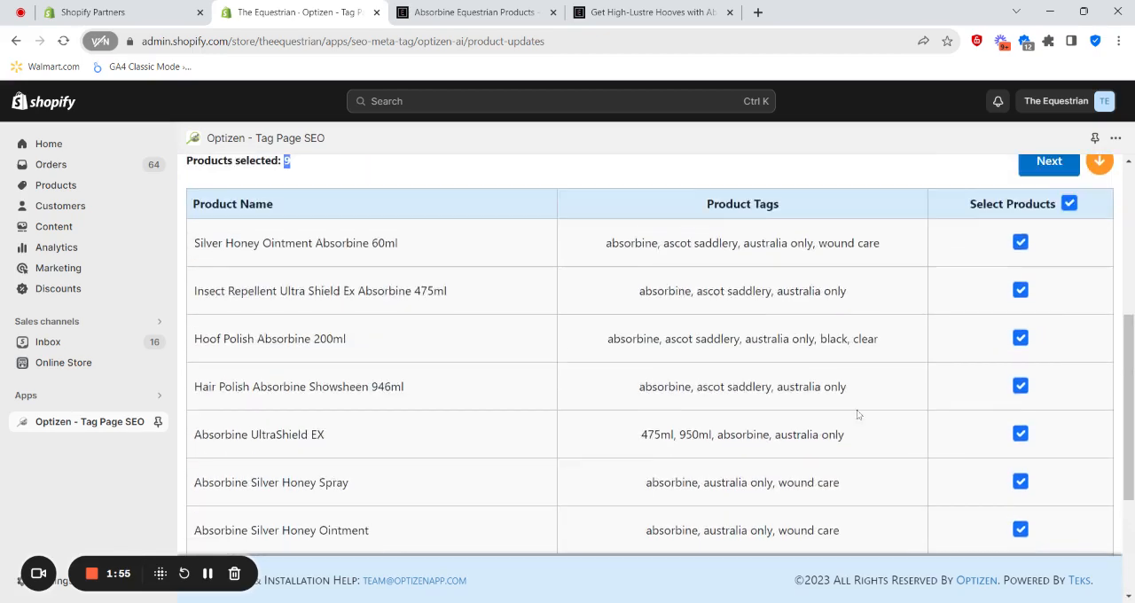
- Try excluding Hoof Polish Absorbine 200ml, and reset the selection to all listed products
{"action": "left_click", "coordinate": [1020, 342]}
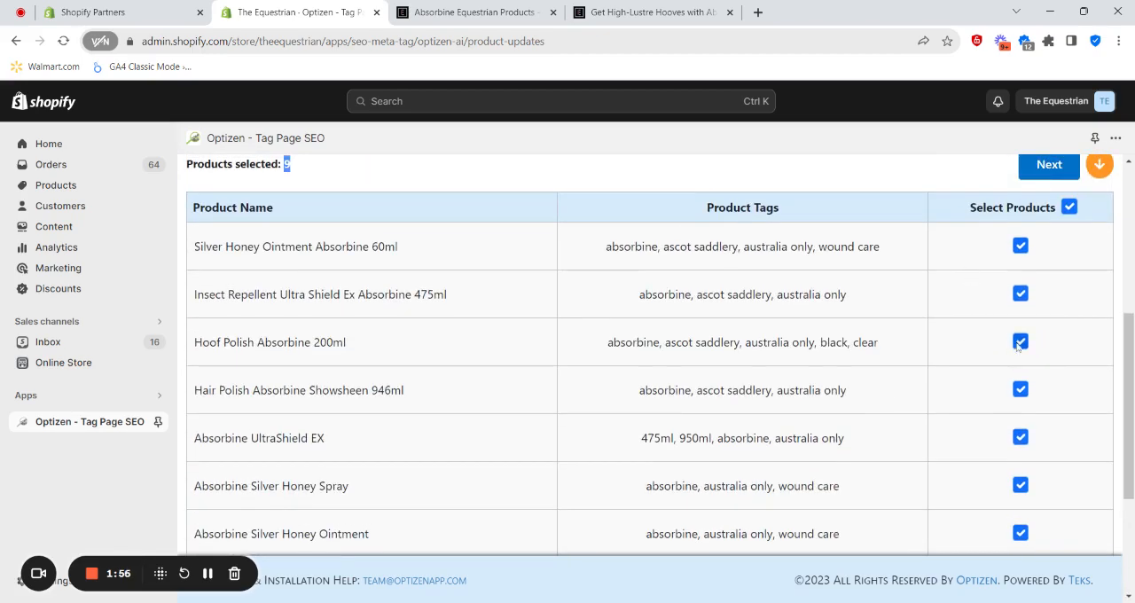
{"action": "left_click", "coordinate": [1069, 207]}
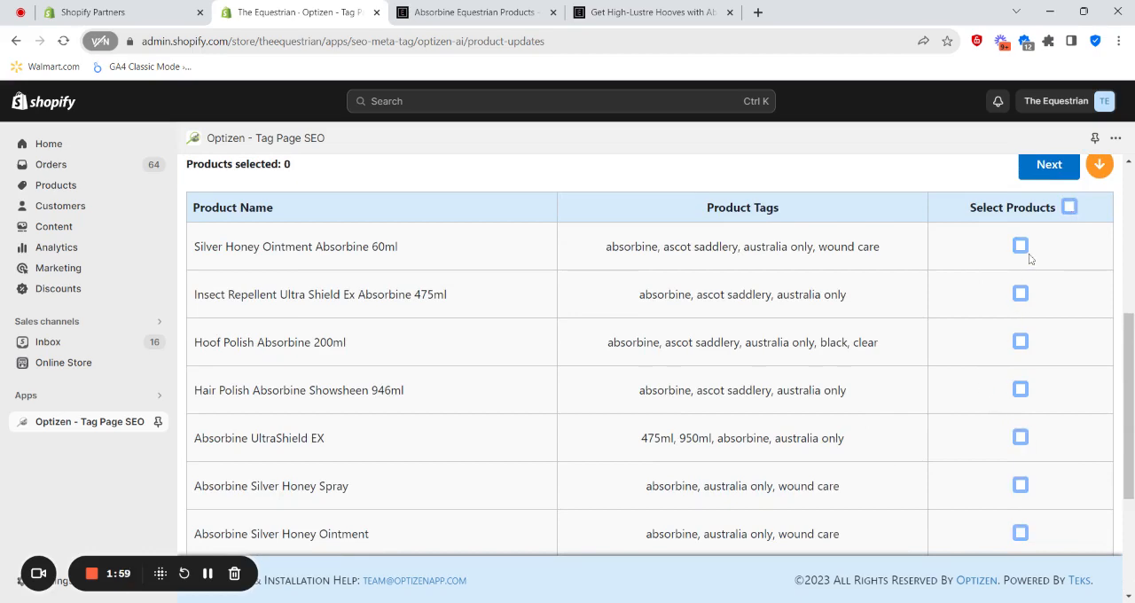
{"action": "scroll", "coordinate": [1030, 306], "scroll_direction": "up", "scroll_amount": 2}
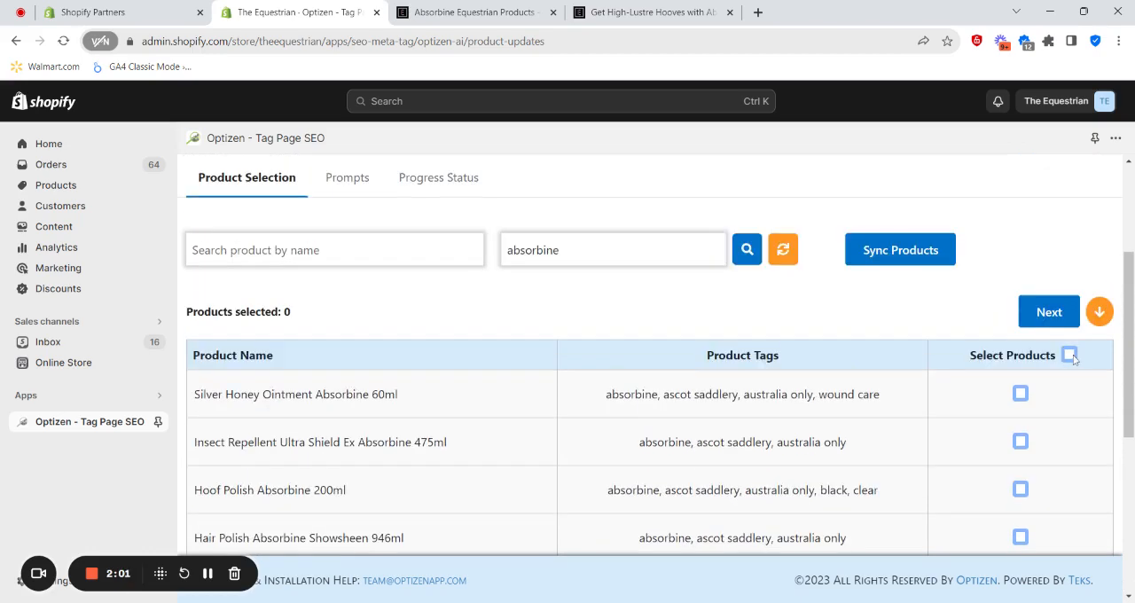
{"action": "left_click", "coordinate": [1069, 355]}
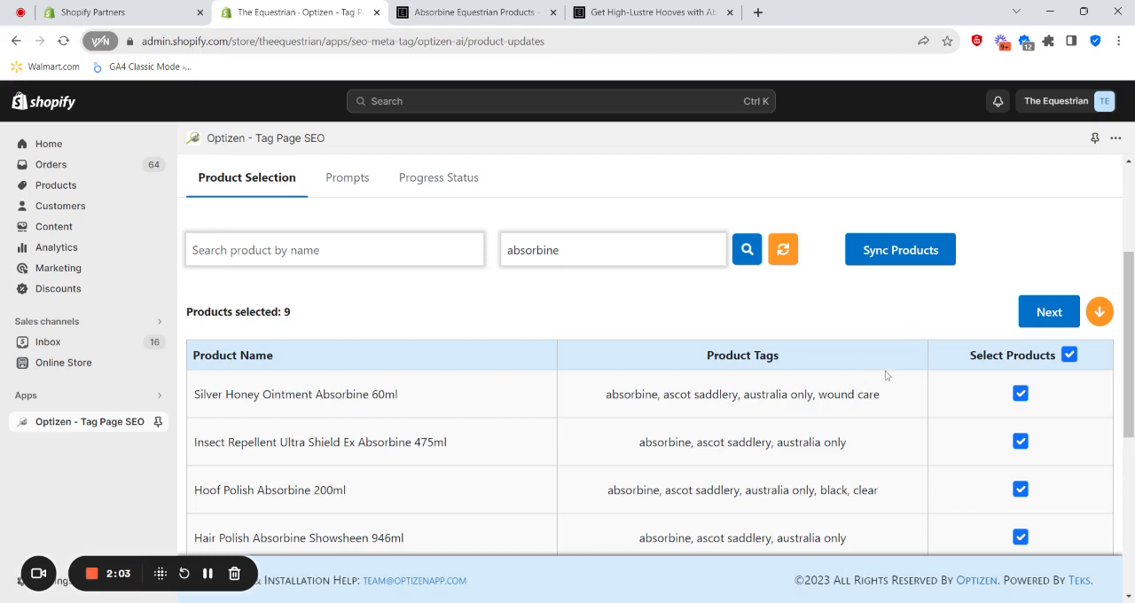
- Review the selected Absorbine products and continue with them to the prompts stage
{"action": "scroll", "coordinate": [955, 349], "scroll_direction": "down", "scroll_amount": 1}
{"action": "scroll", "coordinate": [956, 349], "scroll_direction": "down", "scroll_amount": 3}
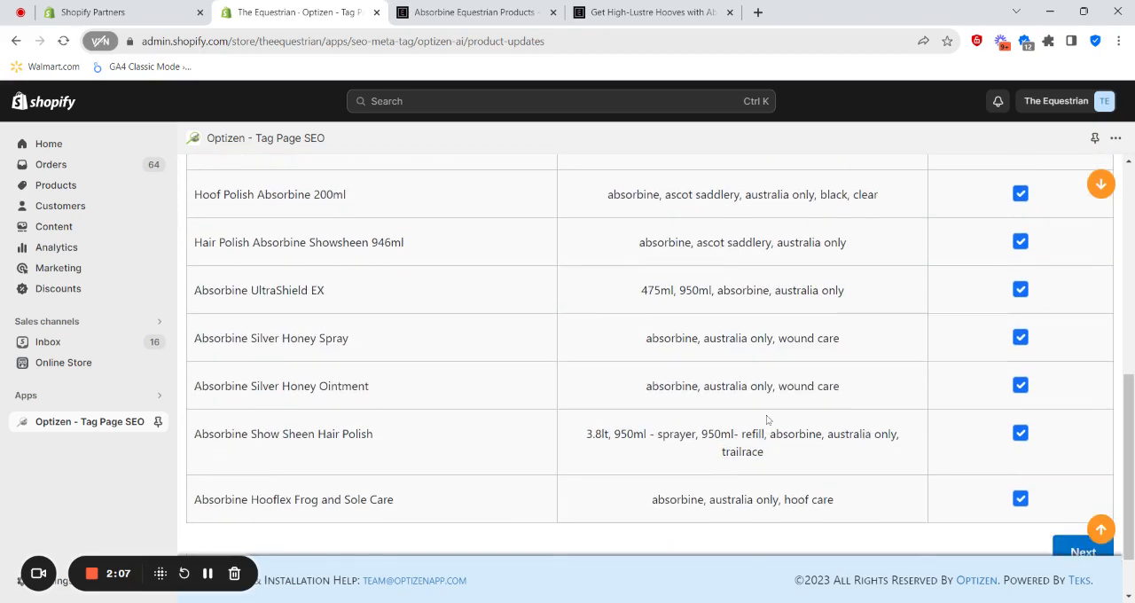
{"action": "scroll", "coordinate": [766, 417], "scroll_direction": "up", "scroll_amount": 1}
{"action": "scroll", "coordinate": [766, 416], "scroll_direction": "down", "scroll_amount": 1}
{"action": "scroll", "coordinate": [750, 417], "scroll_direction": "up", "scroll_amount": 3}
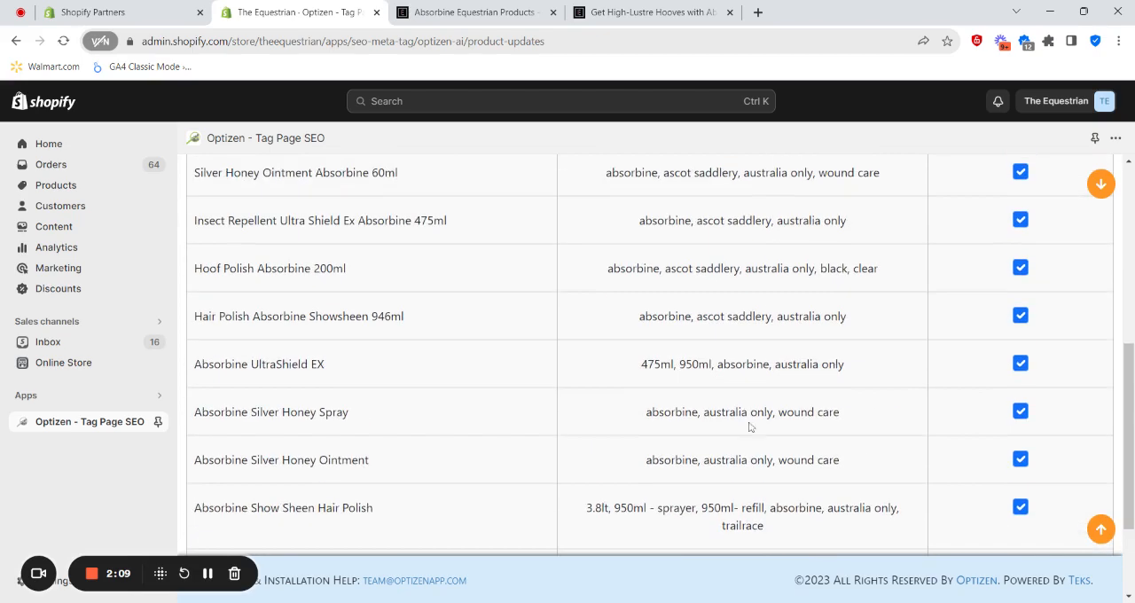
{"action": "scroll", "coordinate": [634, 266], "scroll_direction": "down", "scroll_amount": 4}
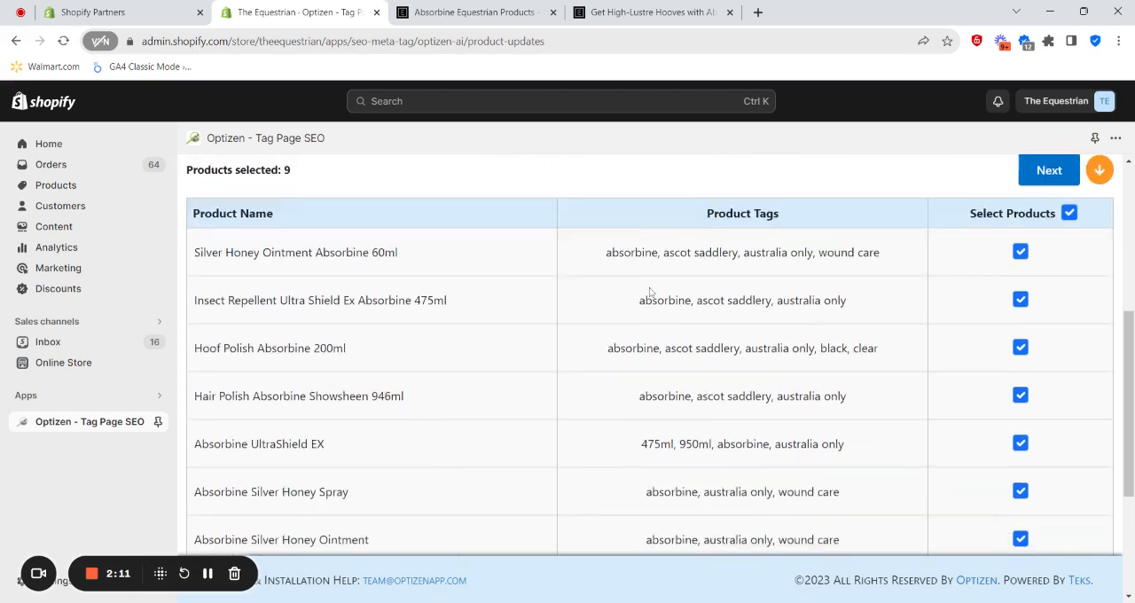
{"action": "left_click", "coordinate": [1077, 487]}
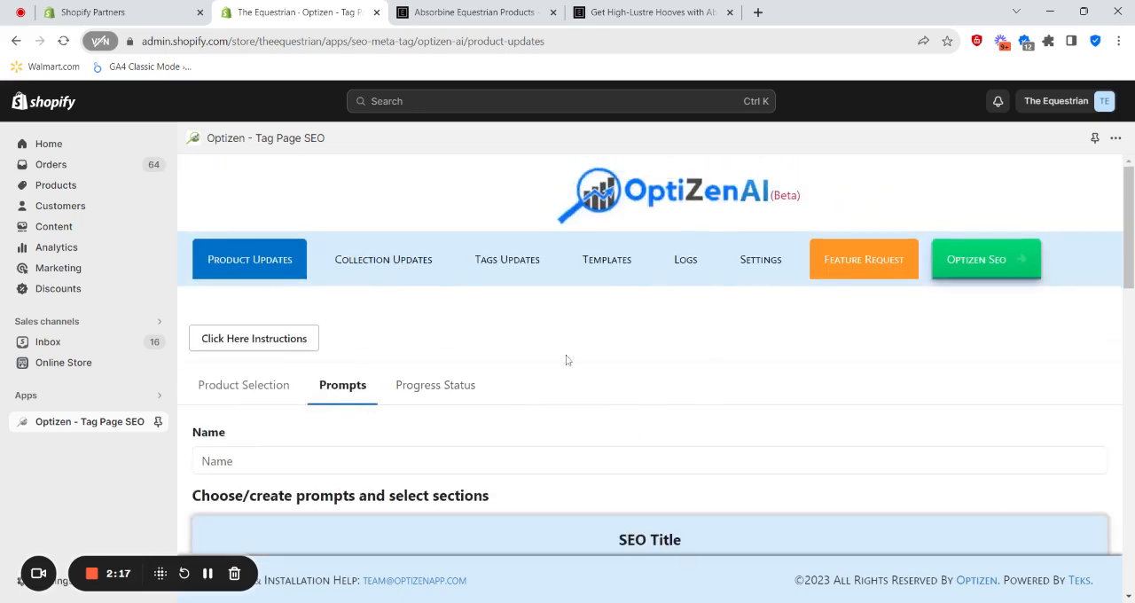
- Name the product update run "Absorbine Updates"
{"action": "scroll", "coordinate": [568, 360], "scroll_direction": "down", "scroll_amount": 2}
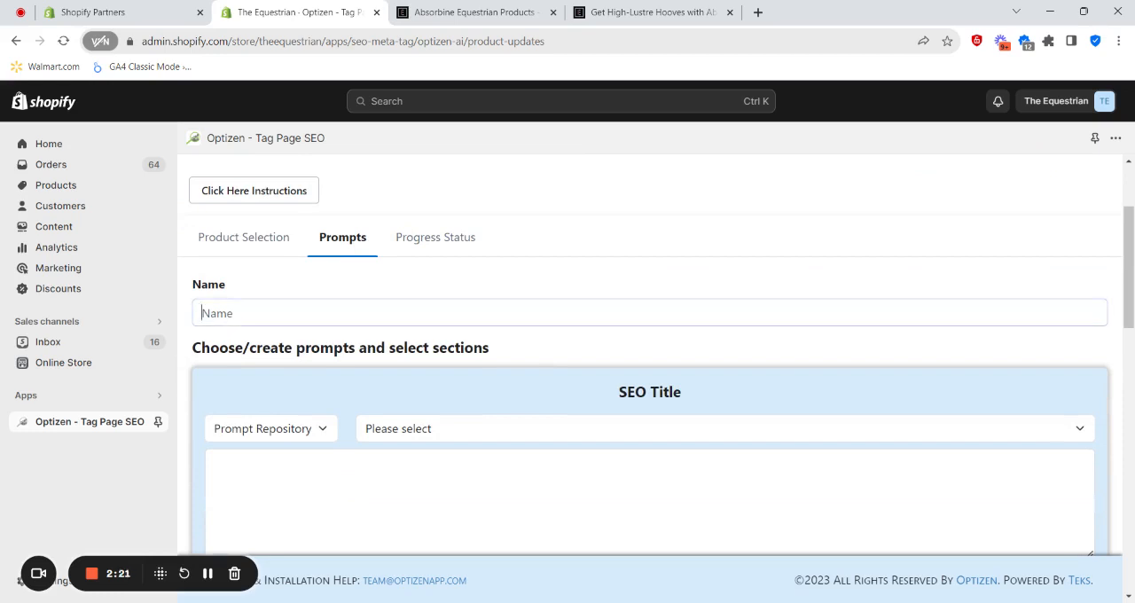
{"action": "type", "text": "Absorbine Updates"}
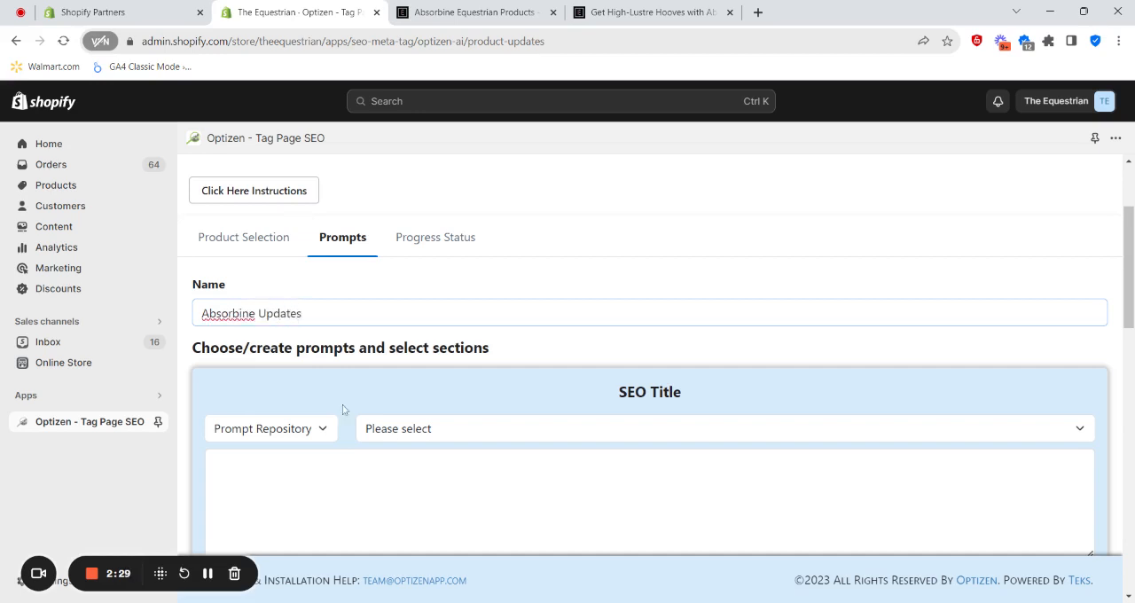
- Examine the prompt sections for SEO Title, H1 Page Title, SEO Description and Product Description
{"action": "scroll", "coordinate": [435, 418], "scroll_direction": "down", "scroll_amount": 1}
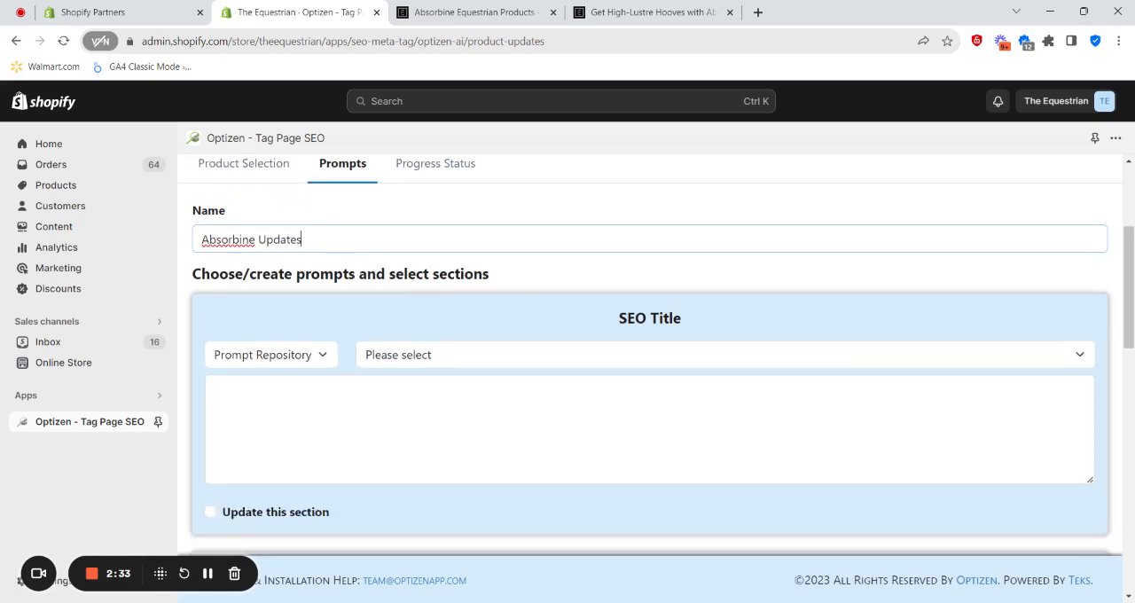
{"action": "scroll", "coordinate": [521, 281], "scroll_direction": "down", "scroll_amount": 1}
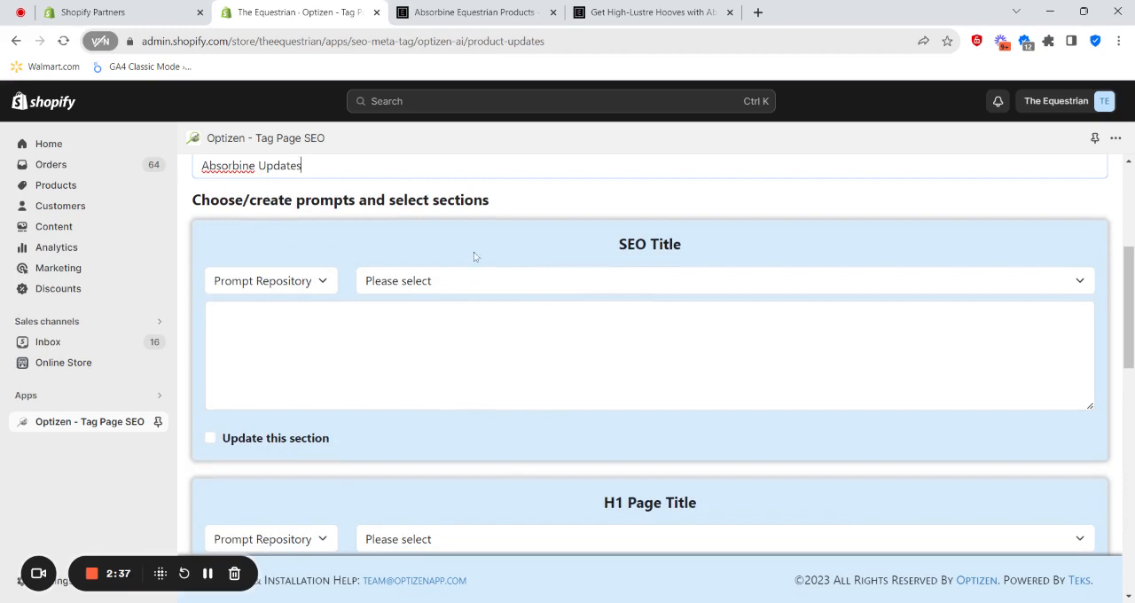
{"action": "scroll", "coordinate": [491, 297], "scroll_direction": "up", "scroll_amount": 1}
{"action": "scroll", "coordinate": [491, 297], "scroll_direction": "down", "scroll_amount": 2}
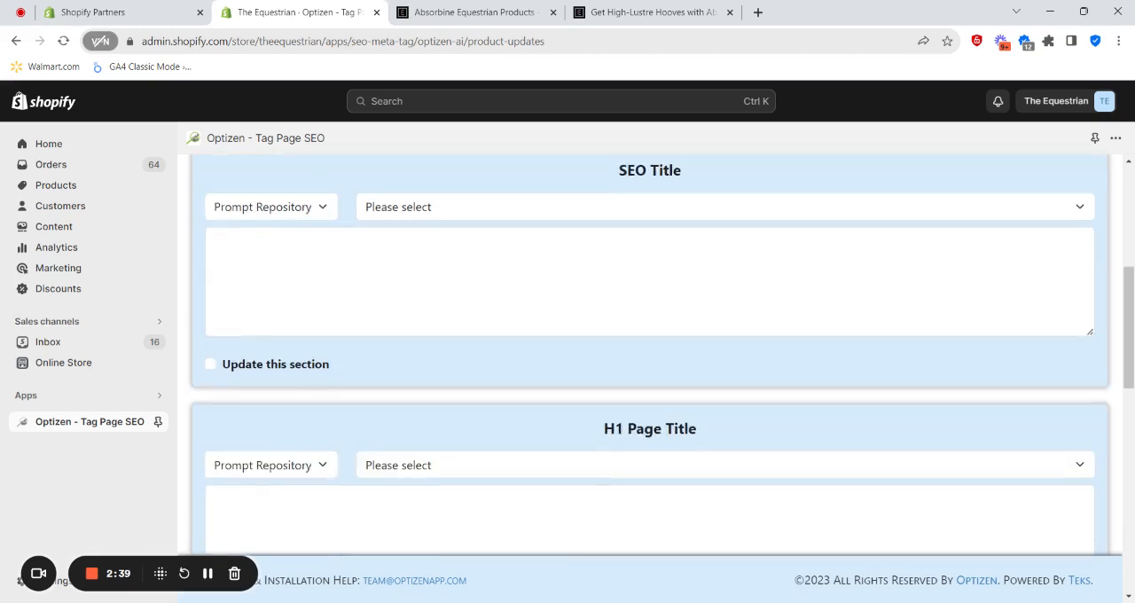
{"action": "scroll", "coordinate": [704, 365], "scroll_direction": "down", "scroll_amount": 2}
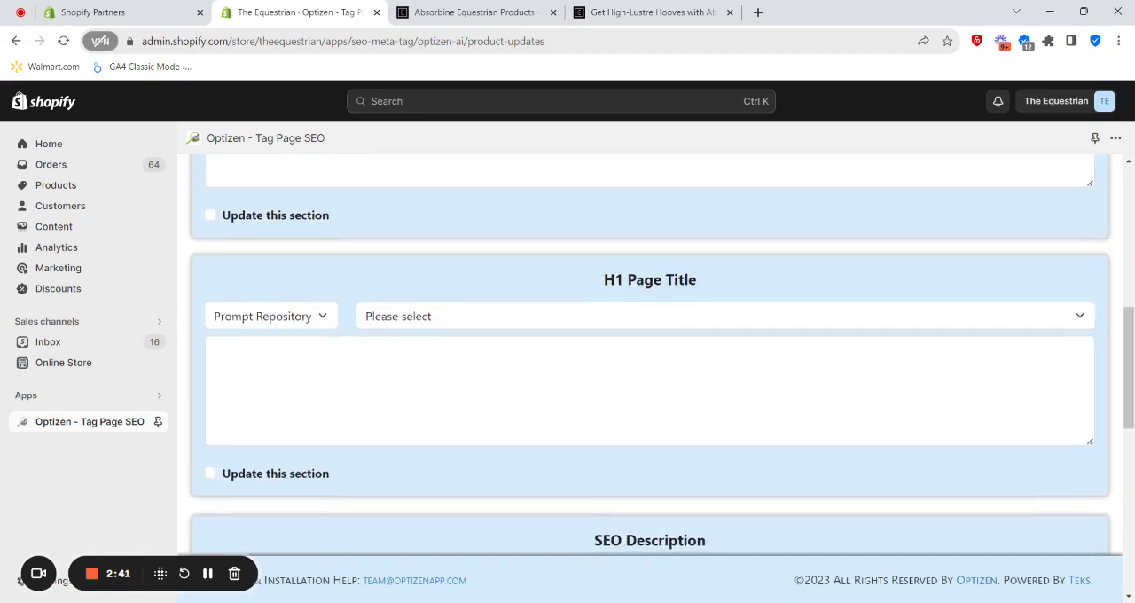
{"action": "scroll", "coordinate": [704, 366], "scroll_direction": "down", "scroll_amount": 3}
{"action": "scroll", "coordinate": [636, 307], "scroll_direction": "down", "scroll_amount": 3}
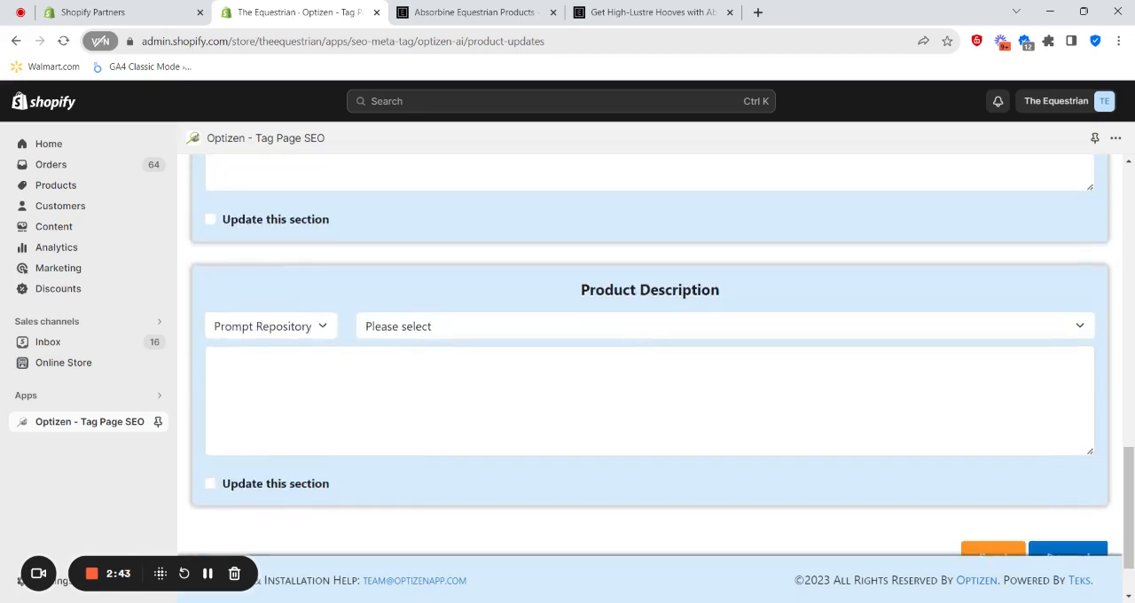
{"action": "scroll", "coordinate": [622, 310], "scroll_direction": "up", "scroll_amount": 5}
{"action": "scroll", "coordinate": [622, 310], "scroll_direction": "up", "scroll_amount": 5}
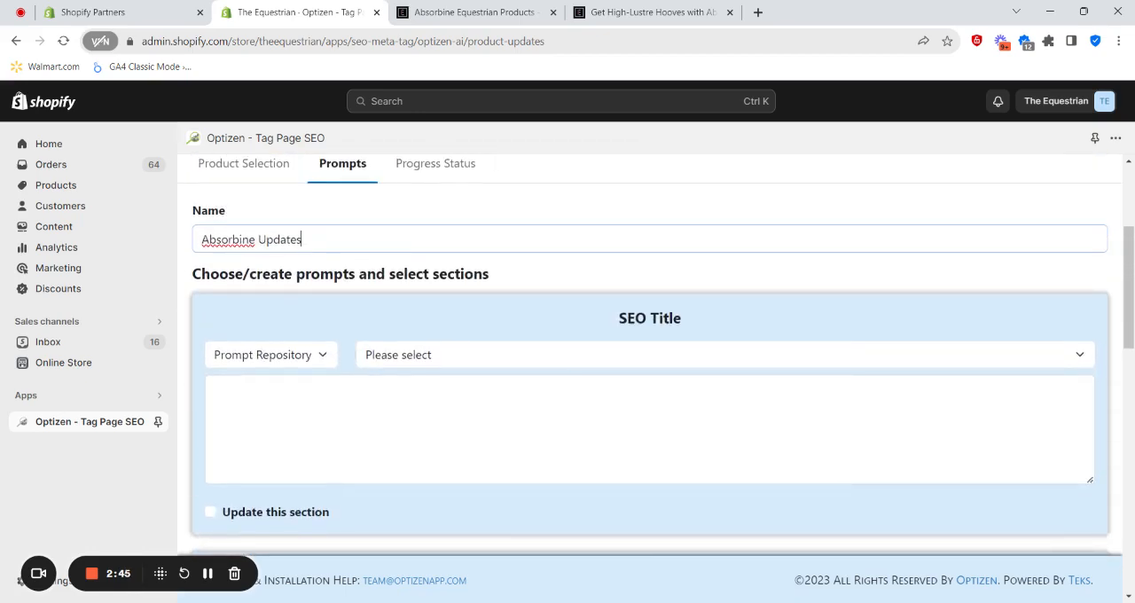
- Choose the Simple Reword SEO Title prompt from the prompt repository for the SEO Title section
{"action": "scroll", "coordinate": [623, 310], "scroll_direction": "down", "scroll_amount": 1}
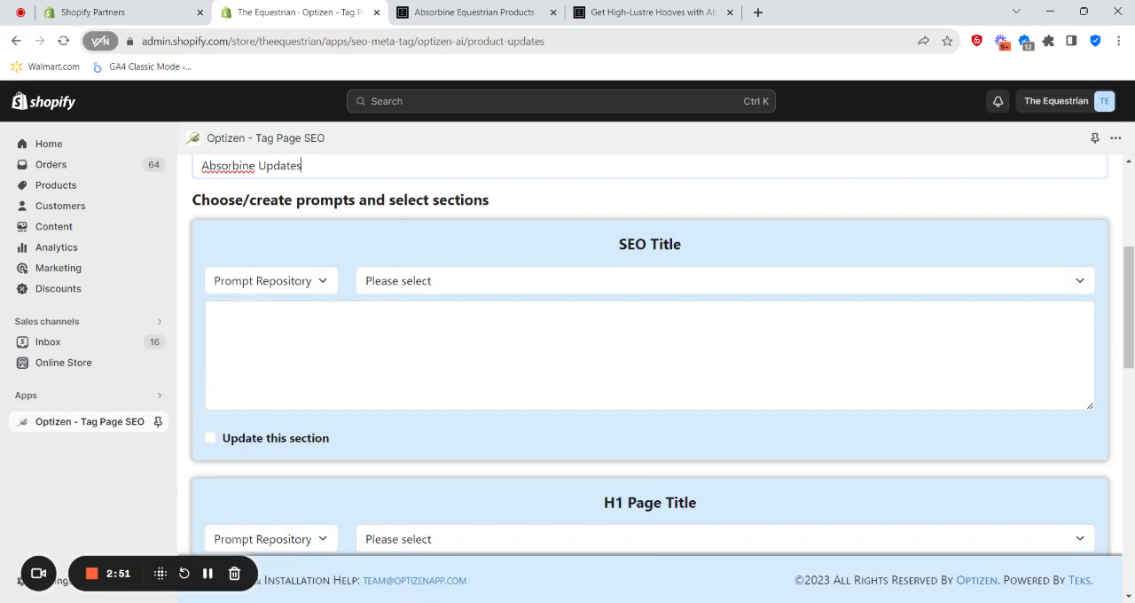
{"action": "left_click", "coordinate": [214, 315]}
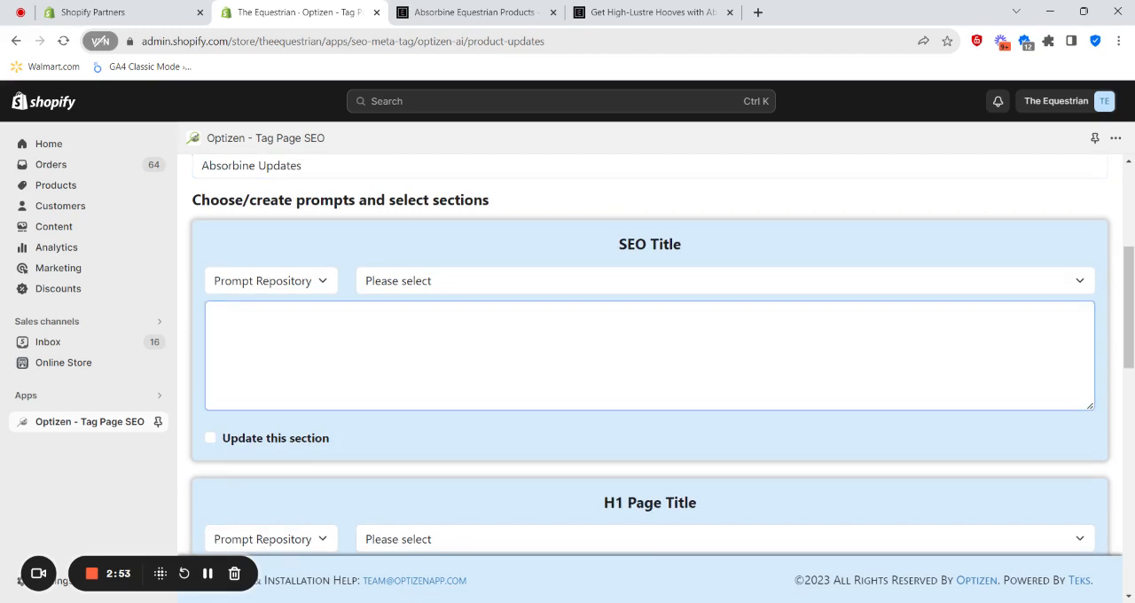
{"action": "left_click", "coordinate": [305, 284]}
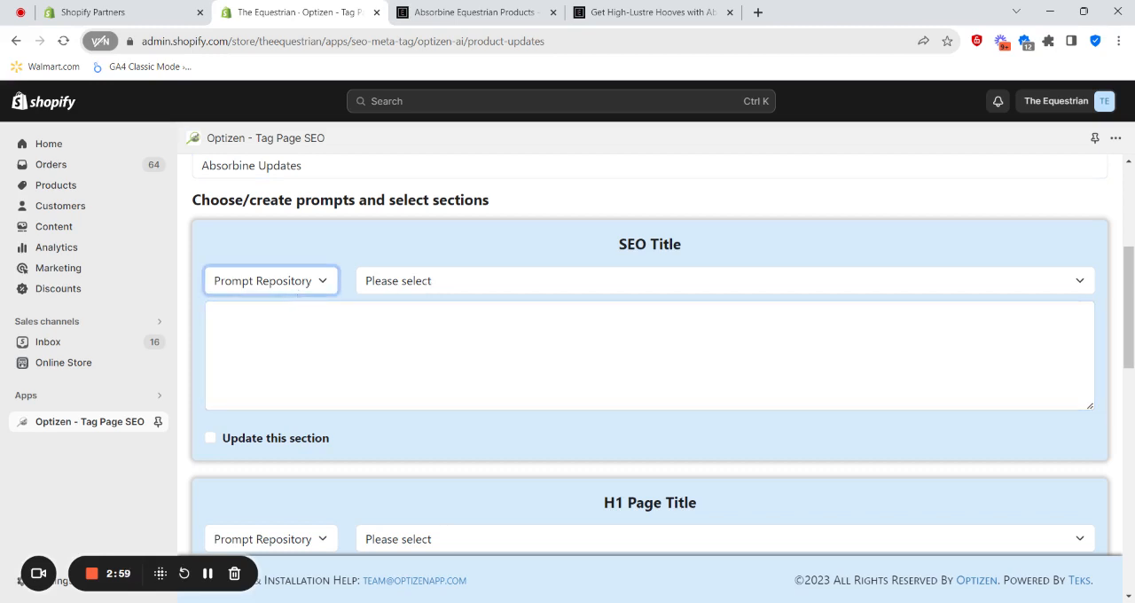
{"action": "scroll", "coordinate": [605, 208], "scroll_direction": "up", "scroll_amount": 3}
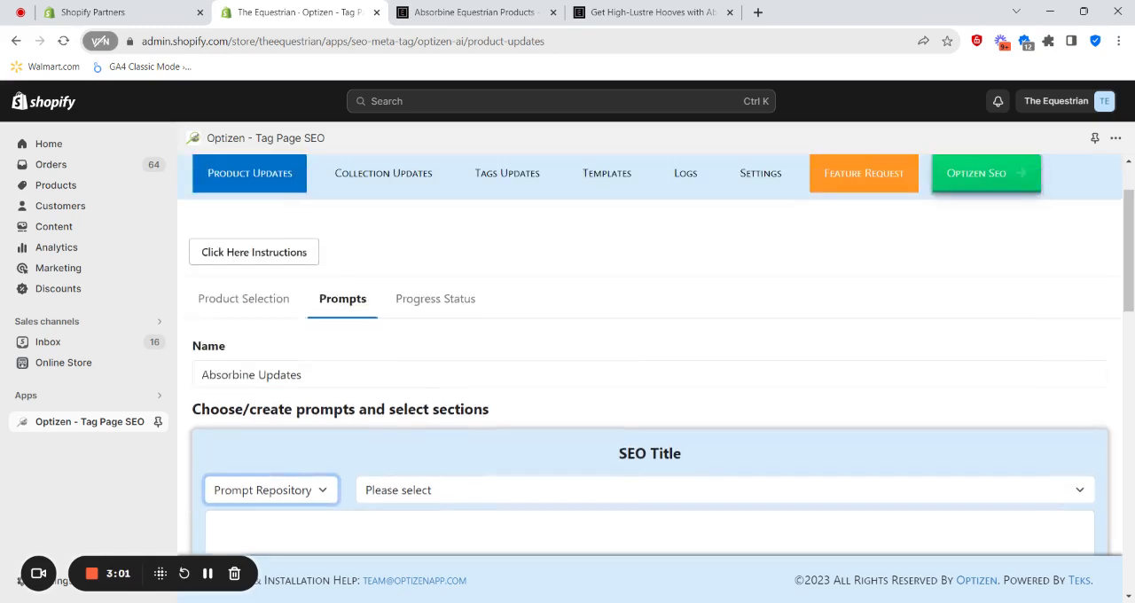
{"action": "scroll", "coordinate": [605, 207], "scroll_direction": "down", "scroll_amount": 3}
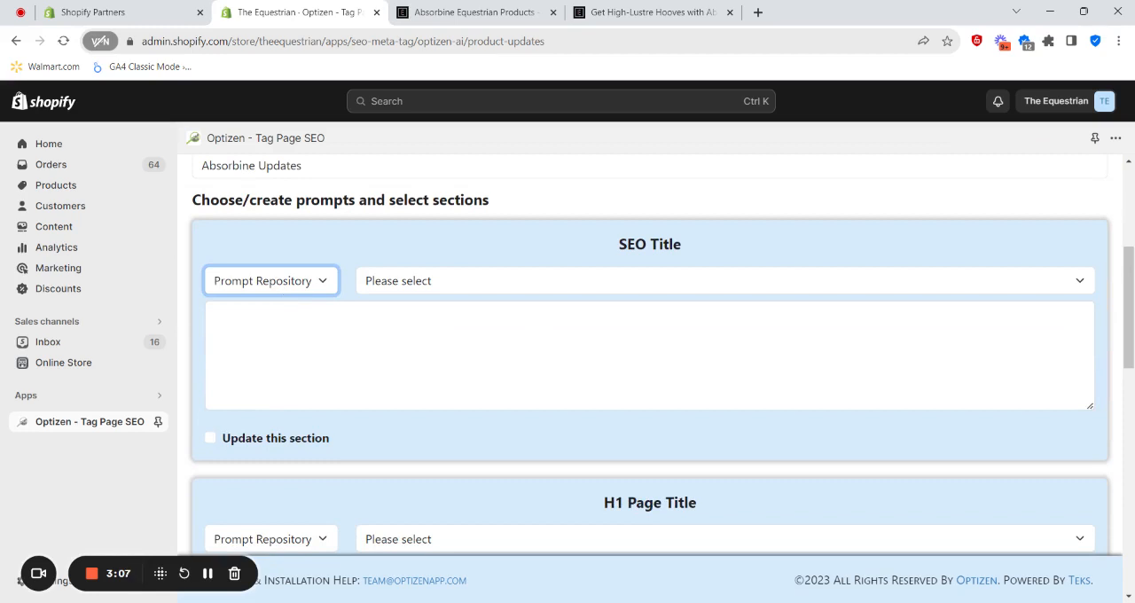
{"action": "scroll", "coordinate": [650, 355], "scroll_direction": "down", "scroll_amount": 1}
{"action": "scroll", "coordinate": [649, 355], "scroll_direction": "up", "scroll_amount": 2}
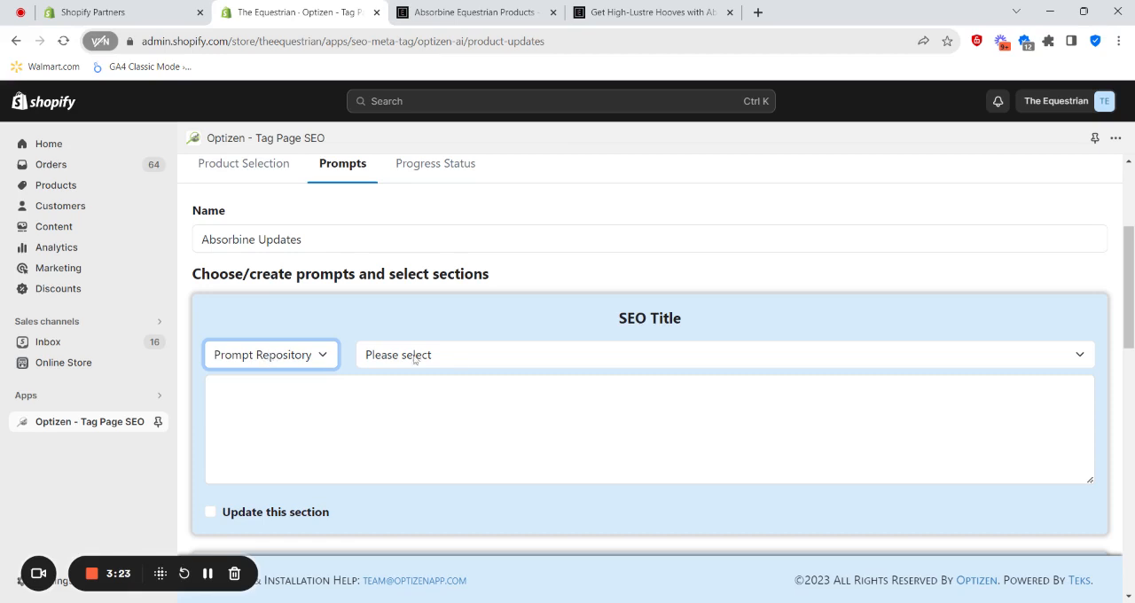
{"action": "left_click", "coordinate": [459, 355]}
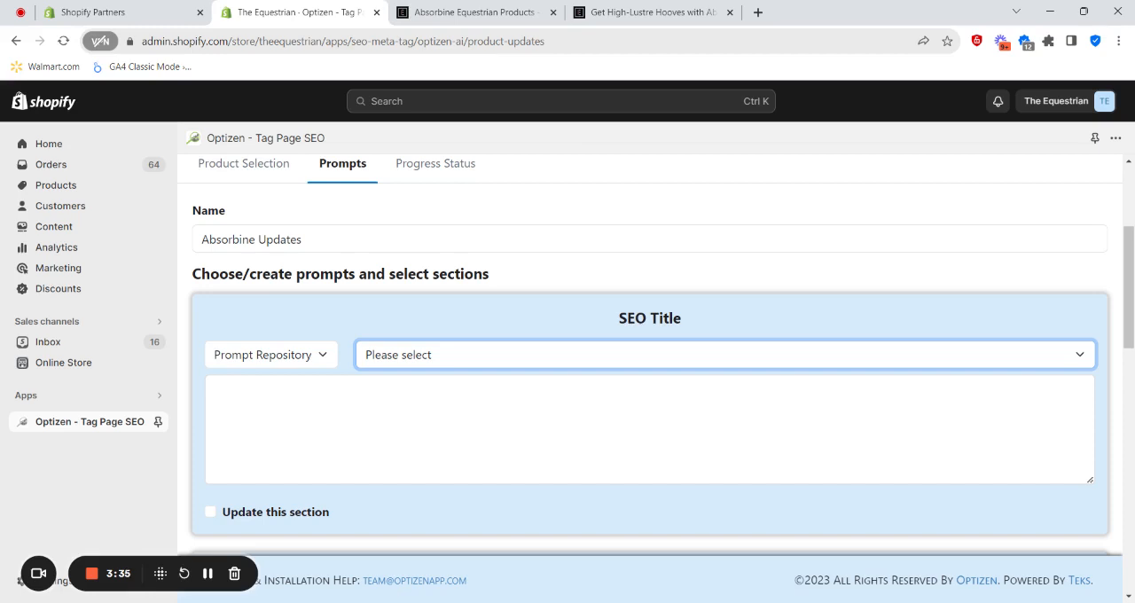
{"action": "left_click", "coordinate": [429, 391]}
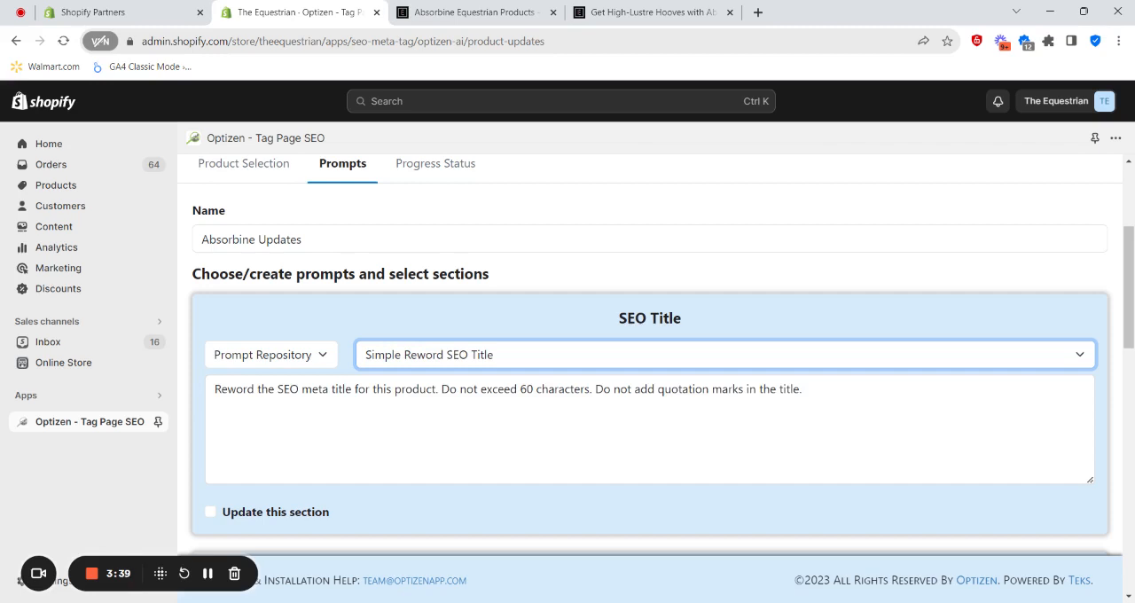
- Append "Ensure the brand it added in the title. The brand is Absorbine." to the SEO Title prompt and mark that section for updating
{"action": "left_click", "coordinate": [804, 390]}
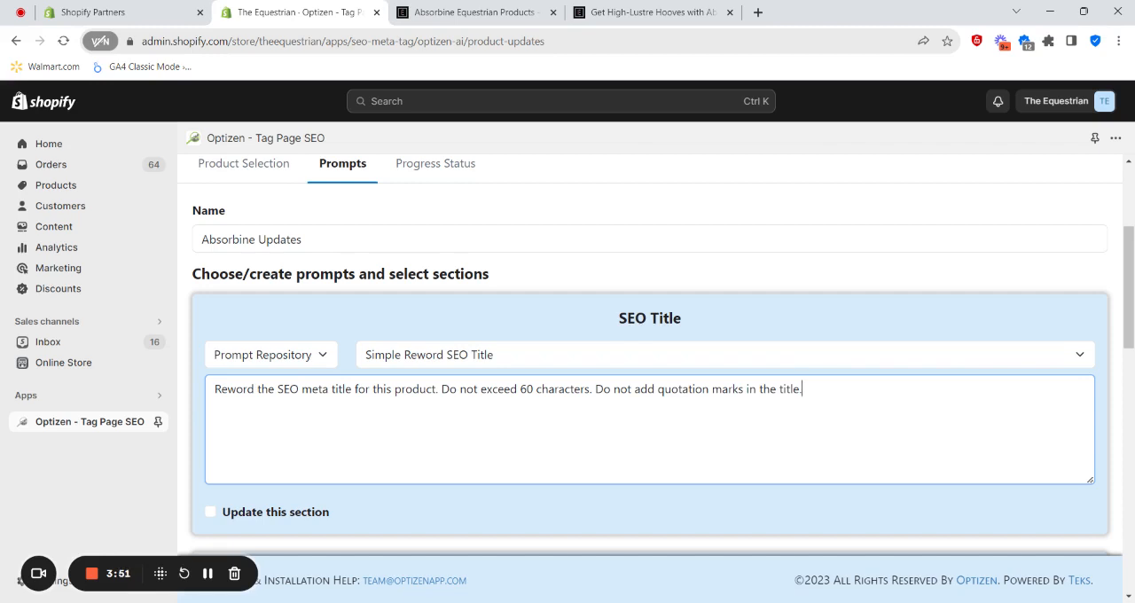
{"action": "type", "text": "Ensure the brand it added in the title"}
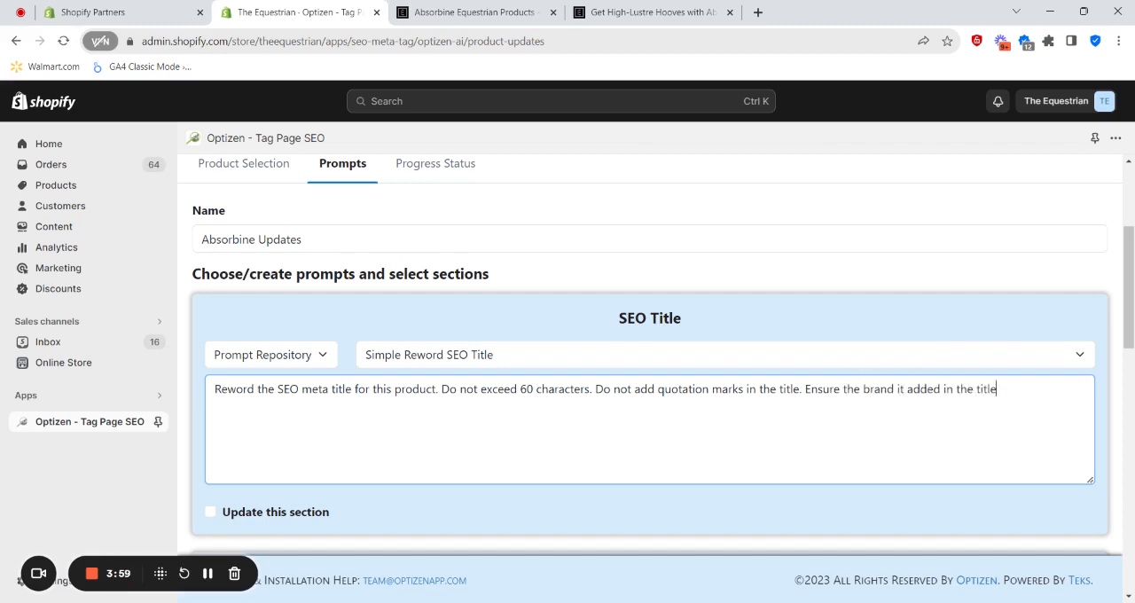
{"action": "type", "text": "/ The brand is Absorbine/"}
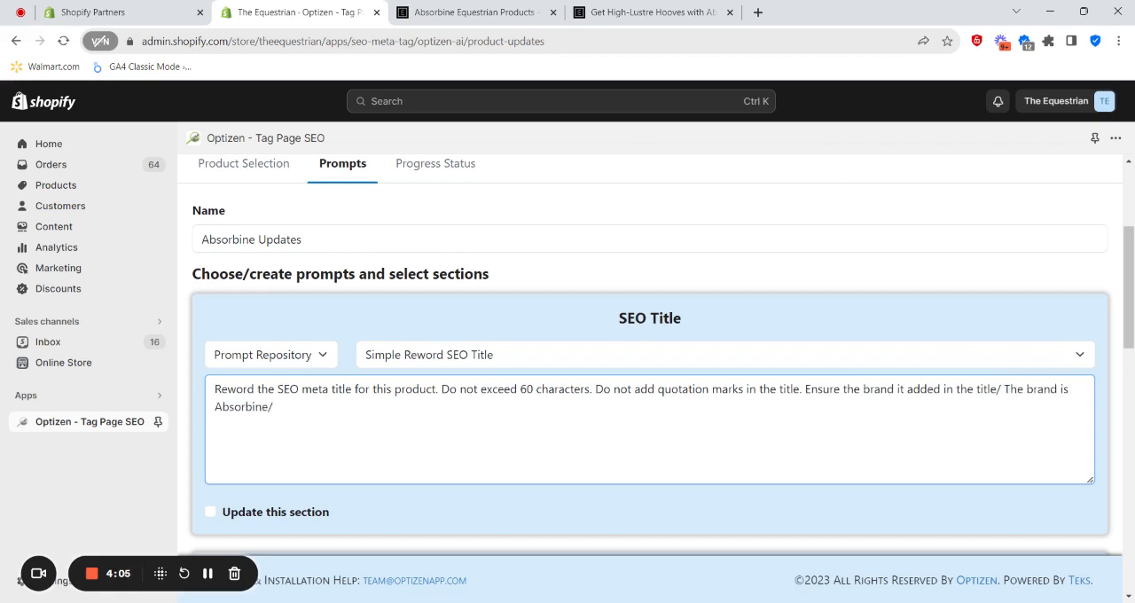
{"action": "key", "text": "BackSpace"}
{"action": "type", "text": "."}
{"action": "left_click", "coordinate": [1001, 389]}
{"action": "key", "text": "BackSpace"}
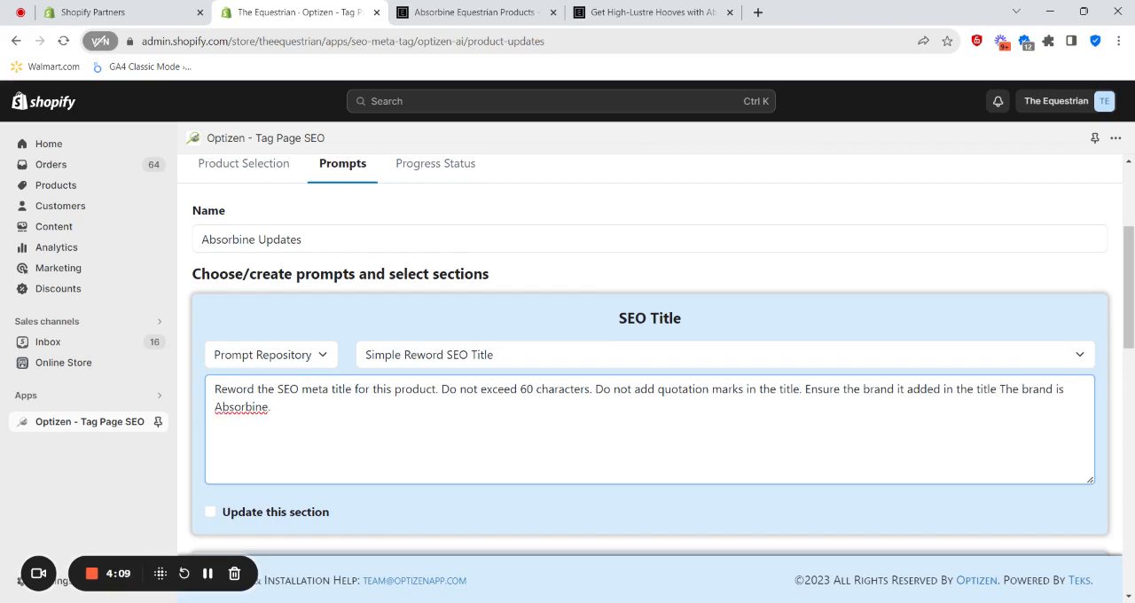
{"action": "type", "text": "."}
{"action": "scroll", "coordinate": [207, 470], "scroll_direction": "down", "scroll_amount": 1}
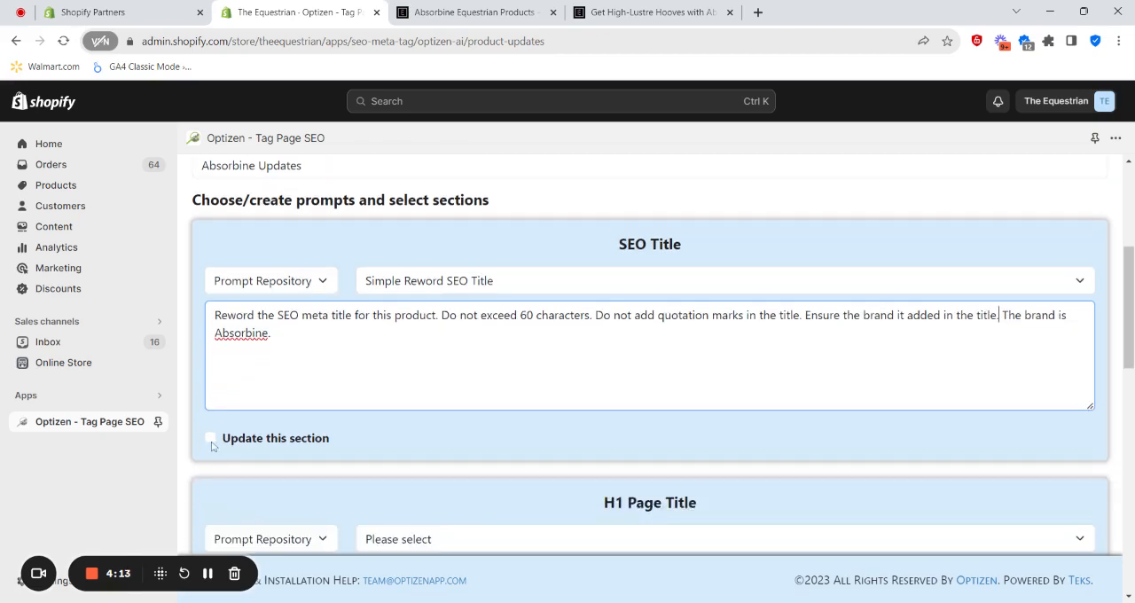
{"action": "left_click", "coordinate": [211, 440]}
- Choose the Reword H1 Page Title prompt from the prompt repository for the H1 Page Title section
{"action": "scroll", "coordinate": [479, 426], "scroll_direction": "down", "scroll_amount": 1}
{"action": "scroll", "coordinate": [498, 430], "scroll_direction": "down", "scroll_amount": 1}
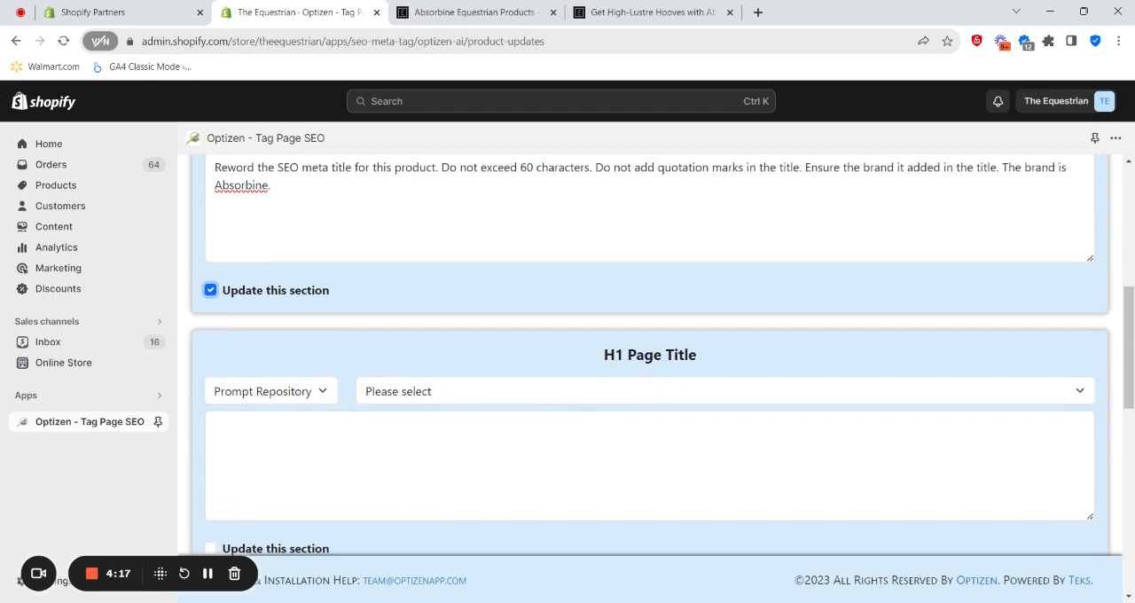
{"action": "scroll", "coordinate": [487, 399], "scroll_direction": "down", "scroll_amount": 3}
{"action": "scroll", "coordinate": [608, 391], "scroll_direction": "down", "scroll_amount": 3}
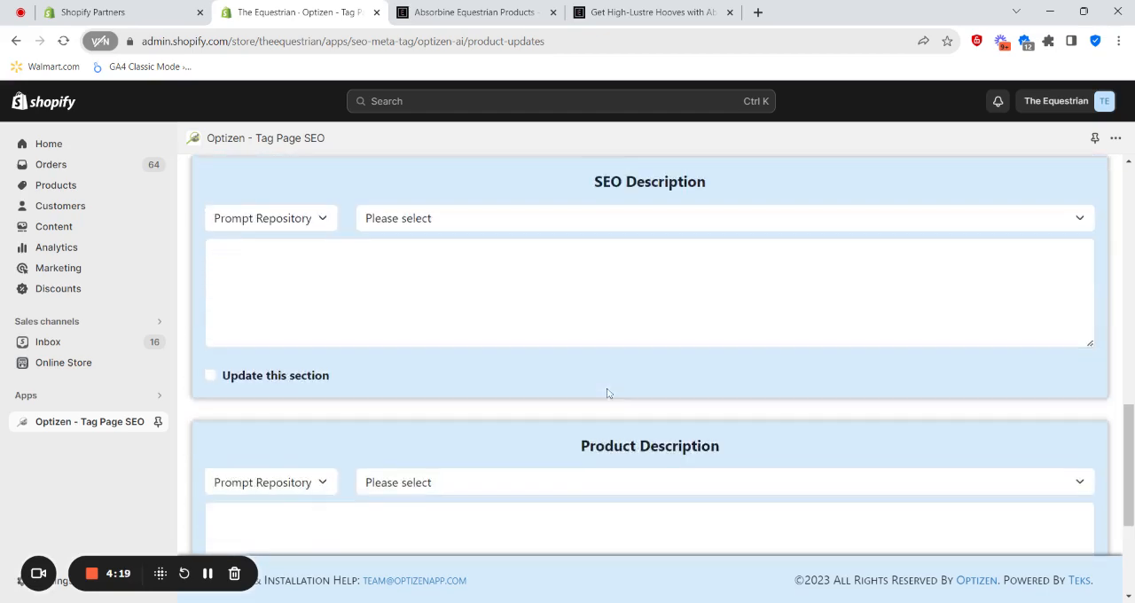
{"action": "scroll", "coordinate": [619, 386], "scroll_direction": "up", "scroll_amount": 7}
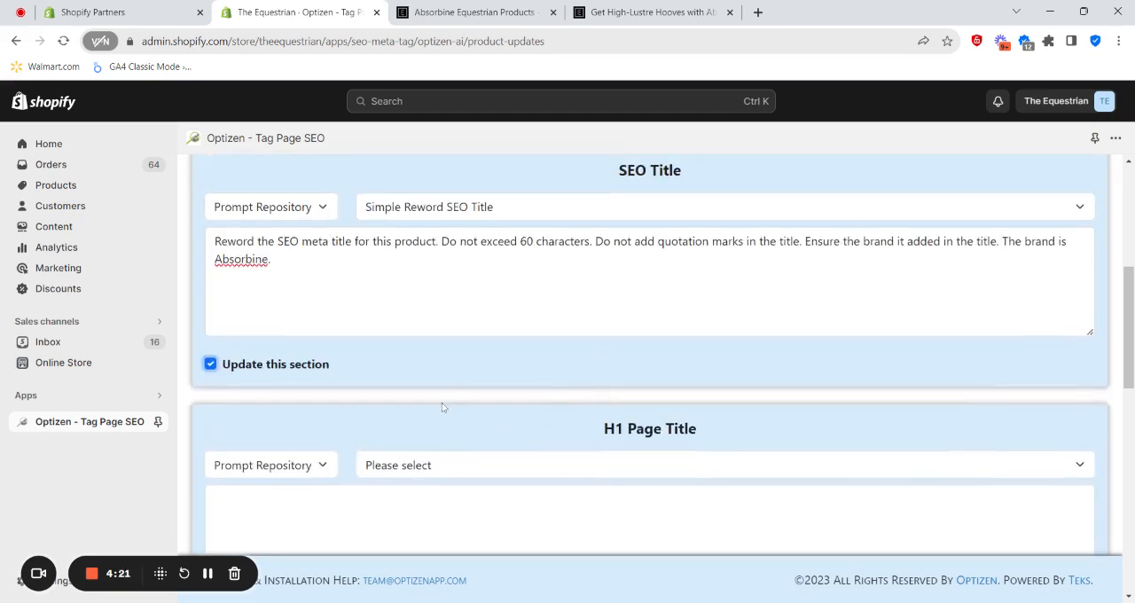
{"action": "left_click", "coordinate": [460, 466]}
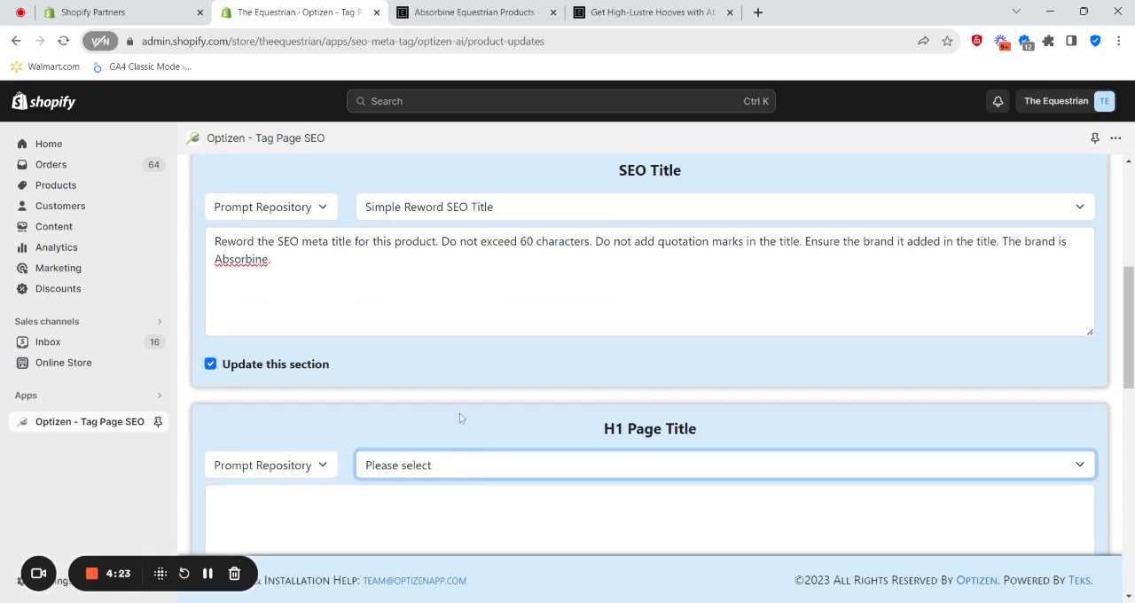
{"action": "scroll", "coordinate": [459, 417], "scroll_direction": "down", "scroll_amount": 2}
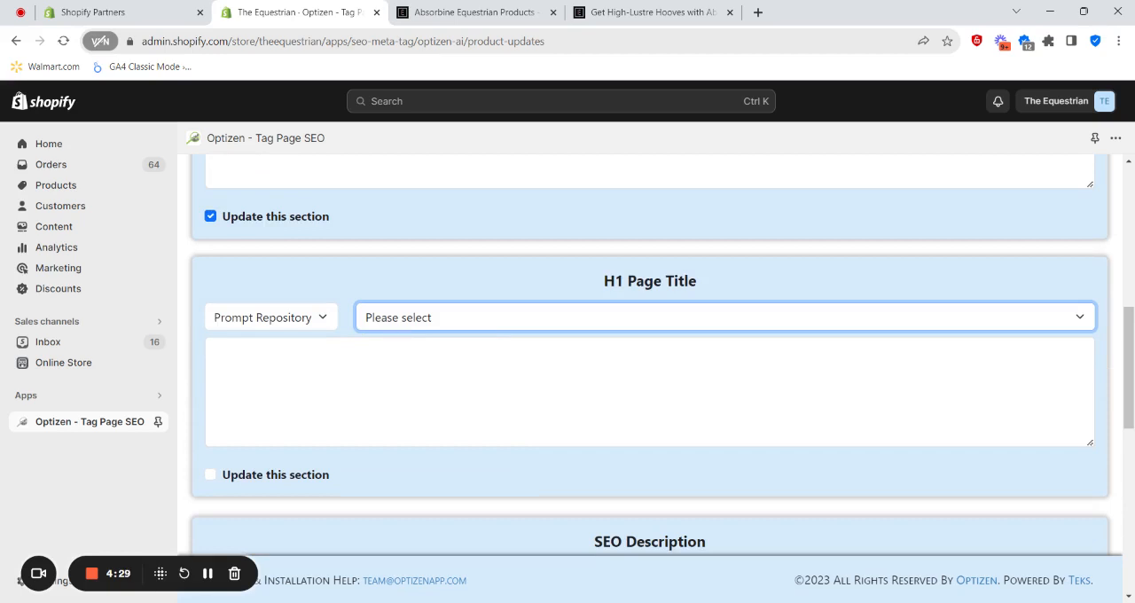
{"action": "left_click", "coordinate": [421, 356]}
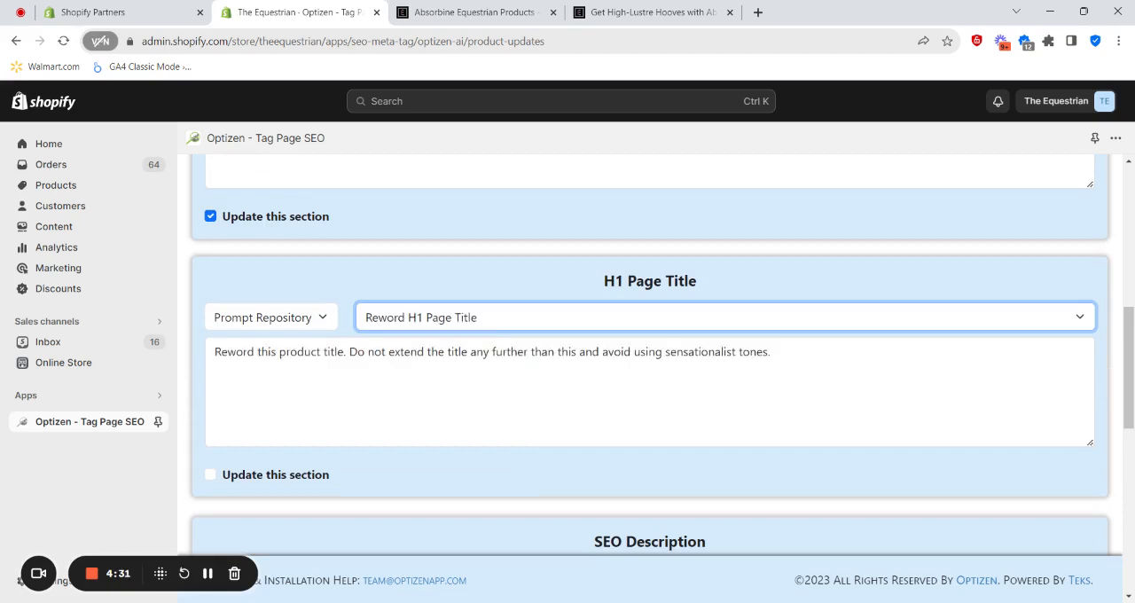
- Copy the Absorbine brand sentences from the SEO Title prompt to the end of the H1 Page Title prompt and mark that section for updating
{"action": "left_click", "coordinate": [771, 353]}
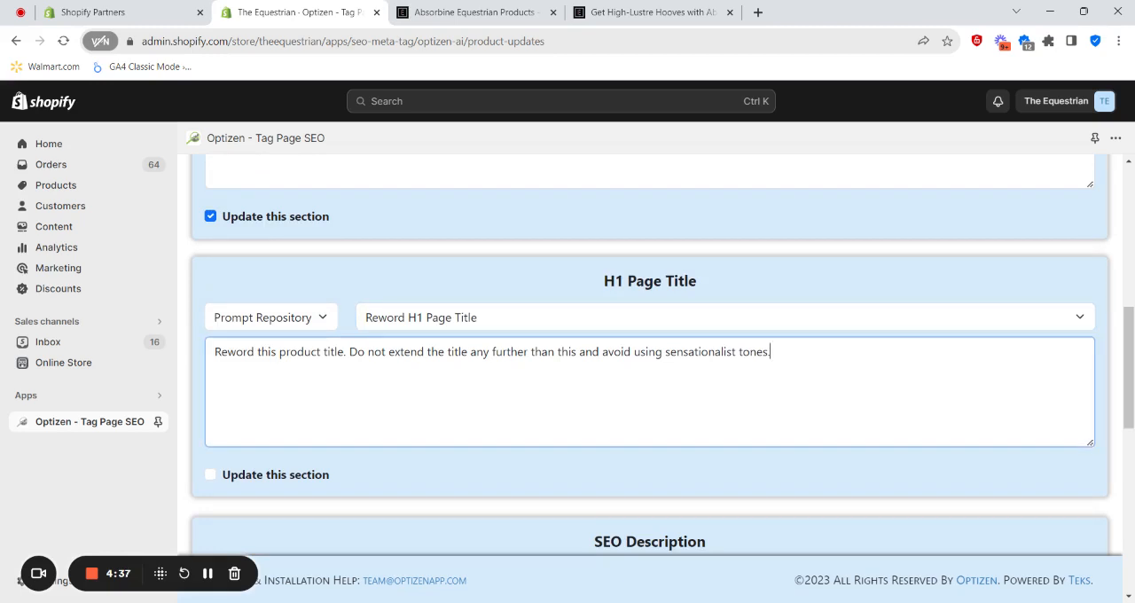
{"action": "scroll", "coordinate": [892, 357], "scroll_direction": "up", "scroll_amount": 3}
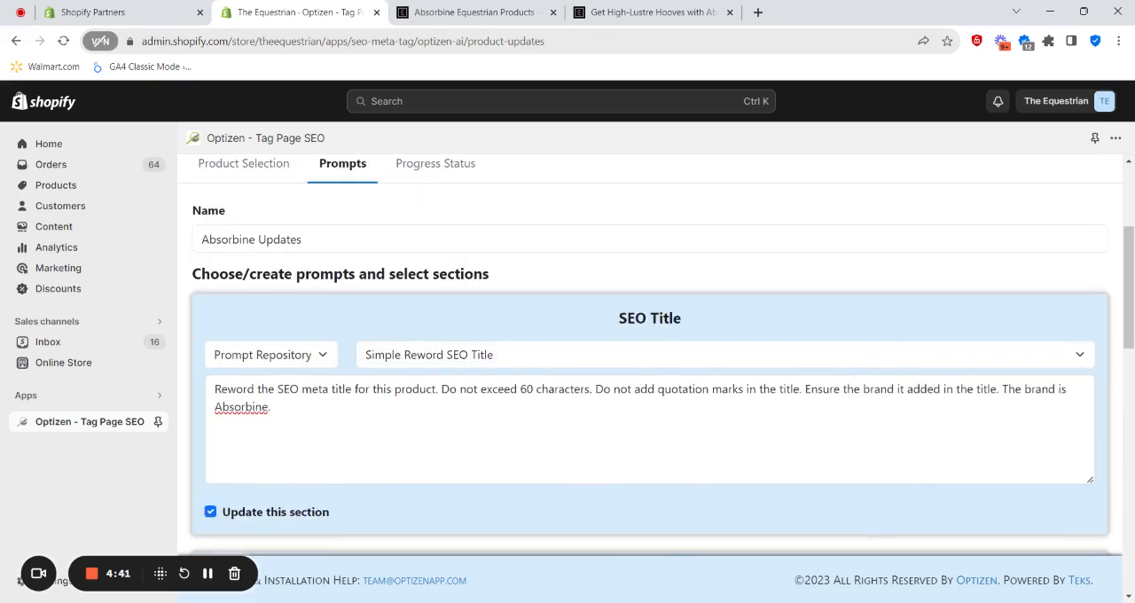
{"action": "left_click", "coordinate": [803, 388]}
{"action": "key", "text": "ctrl+shift+End"}
{"action": "key", "text": "ctrl+c"}
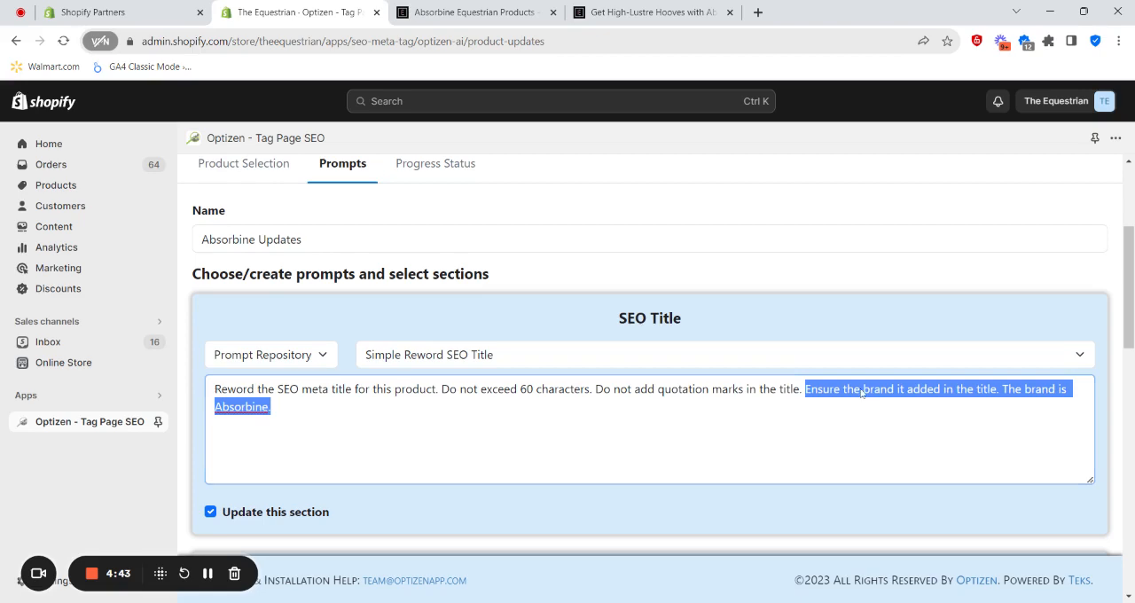
{"action": "scroll", "coordinate": [600, 291], "scroll_direction": "down", "scroll_amount": 3}
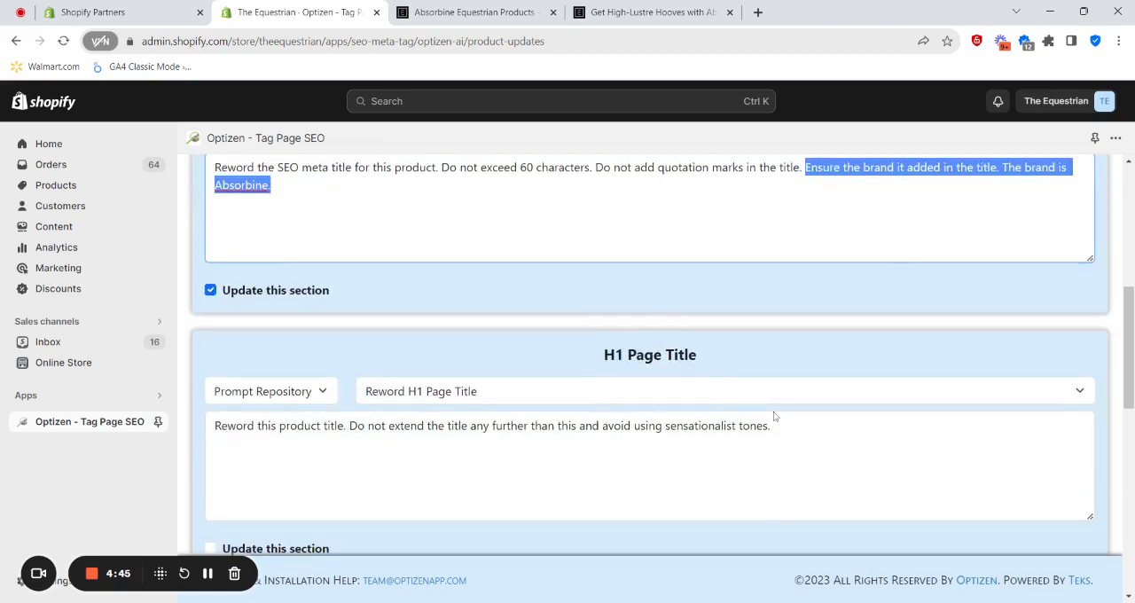
{"action": "left_click", "coordinate": [772, 425]}
{"action": "key", "text": "ctrl+v"}
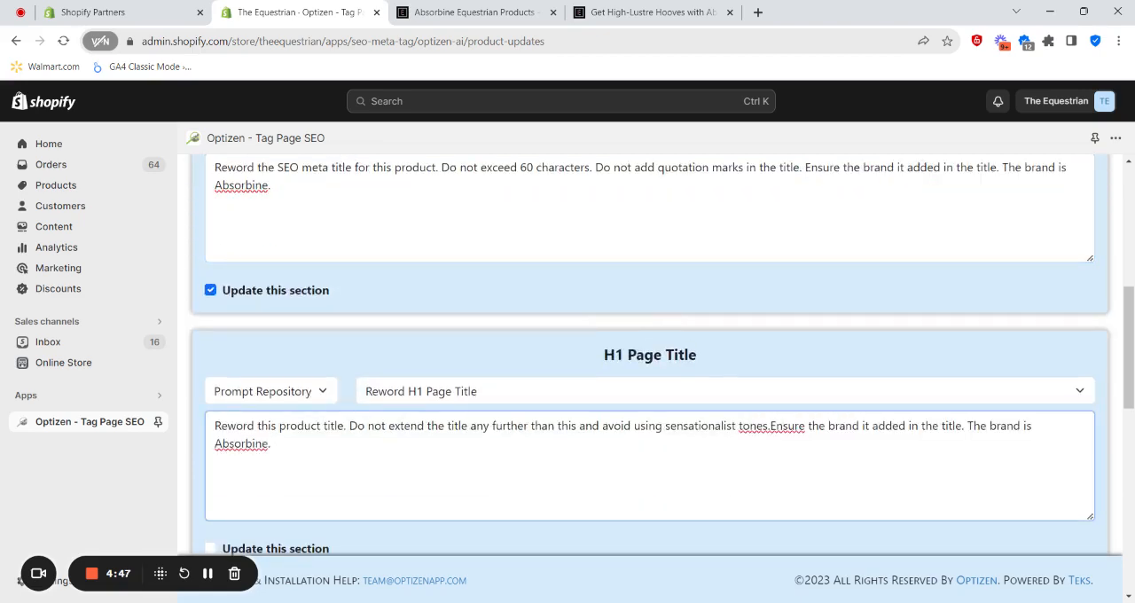
{"action": "left_click", "coordinate": [769, 426]}
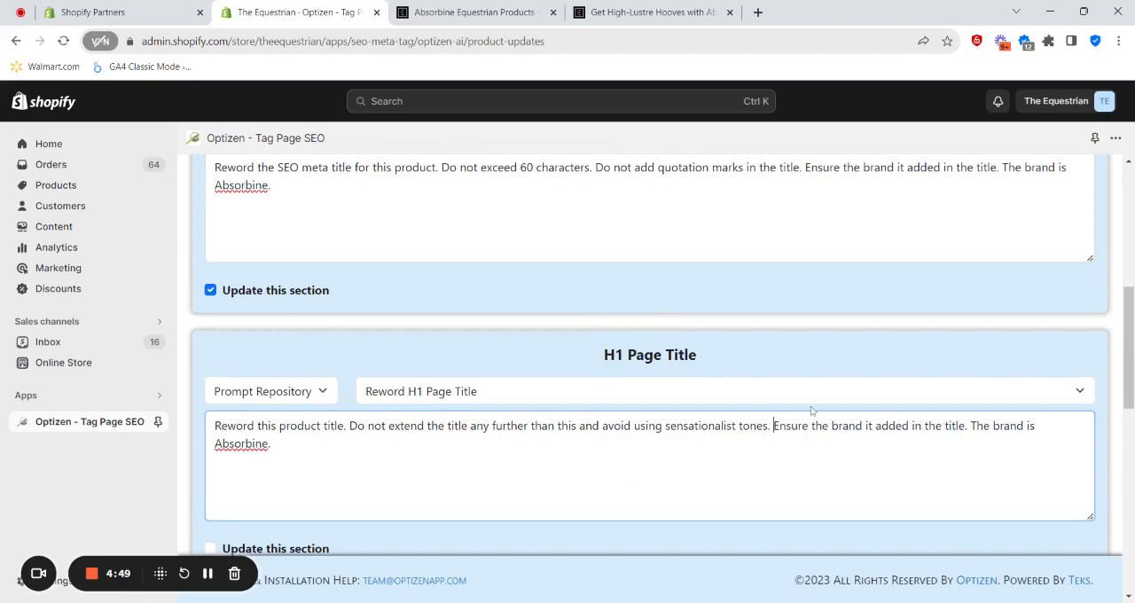
{"action": "scroll", "coordinate": [811, 409], "scroll_direction": "down", "scroll_amount": 2}
{"action": "left_click", "coordinate": [211, 401]}
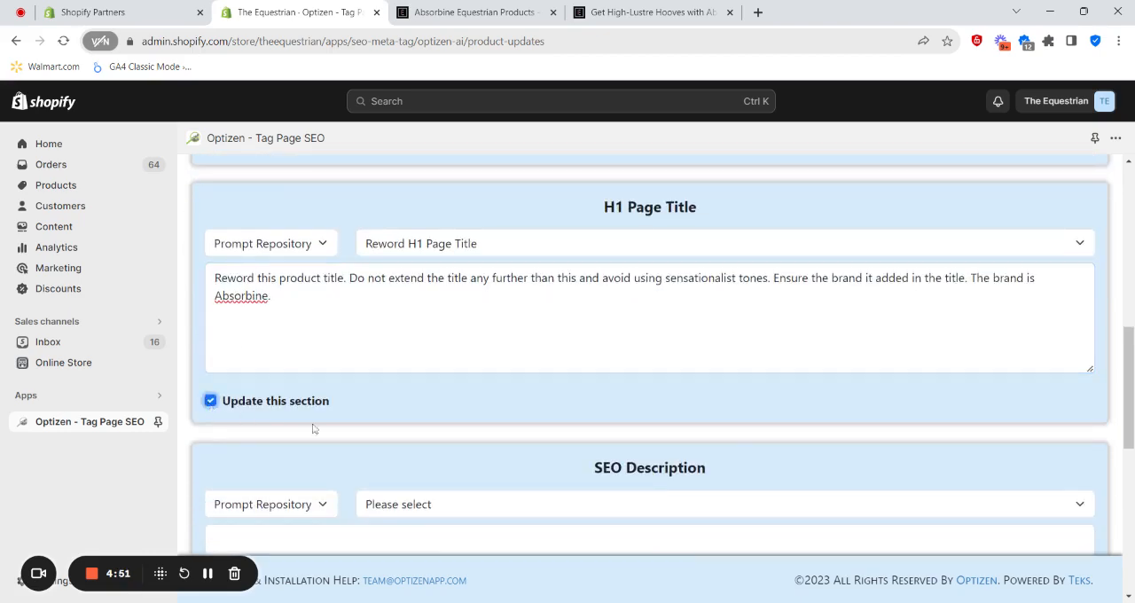
- Choose the Reword SEO Description prompt from the prompt repository for the SEO Description section
{"action": "scroll", "coordinate": [315, 430], "scroll_direction": "down", "scroll_amount": 2}
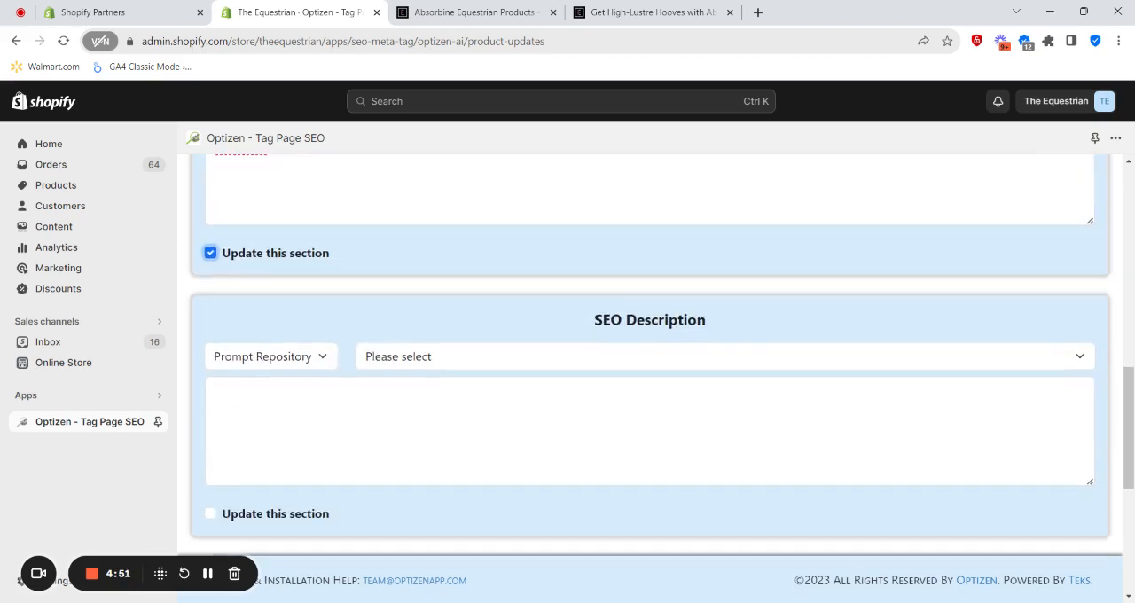
{"action": "left_click", "coordinate": [289, 359]}
{"action": "left_click", "coordinate": [459, 357]}
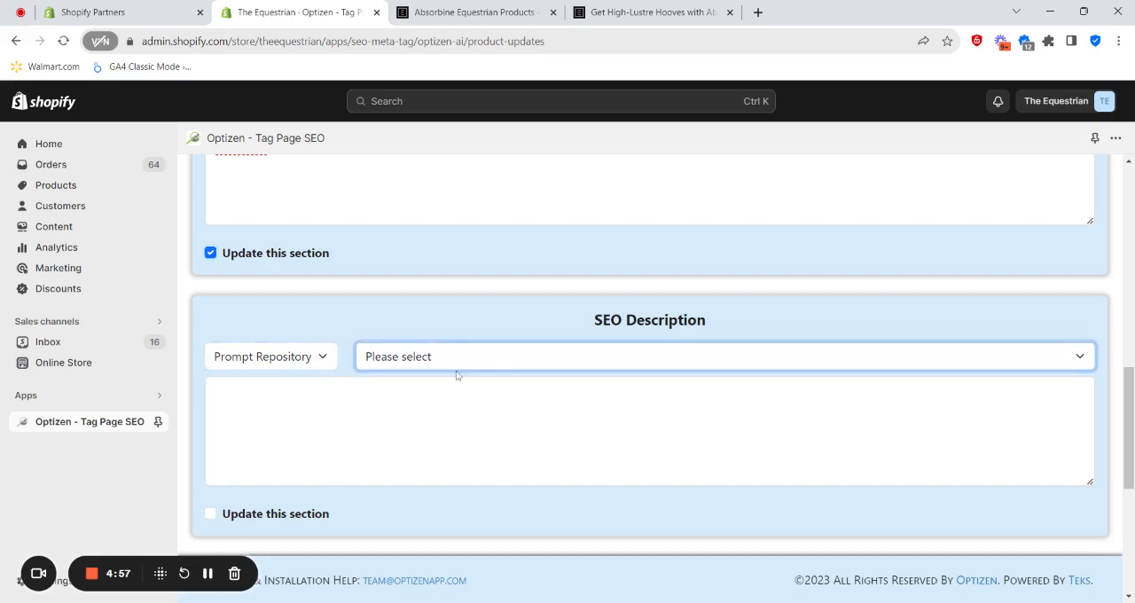
{"action": "left_click", "coordinate": [458, 378]}
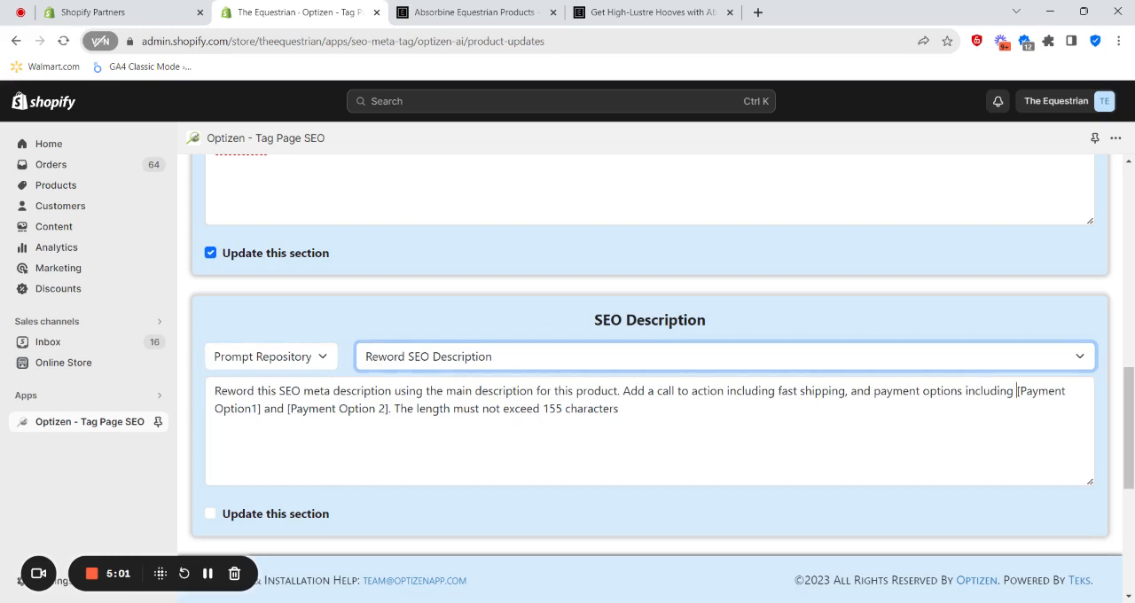
- Replace the [Payment Option1] placeholder in the SEO Description prompt with "Afterpay"
{"action": "left_click_drag", "start_coordinate": [1017, 390], "coordinate": [261, 408]}
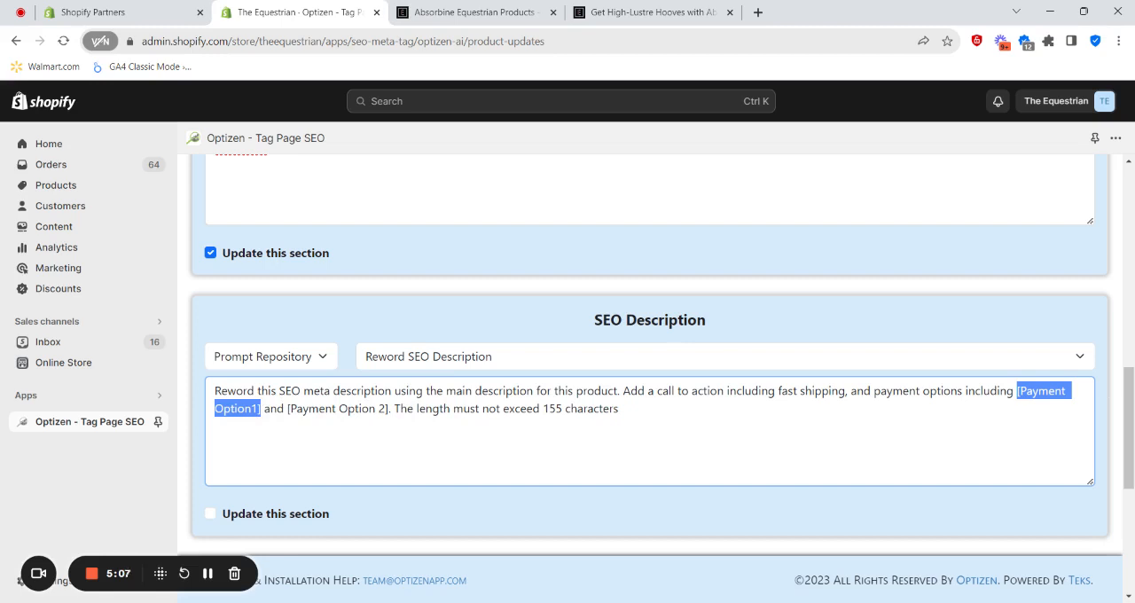
{"action": "key", "text": "BackSpace"}
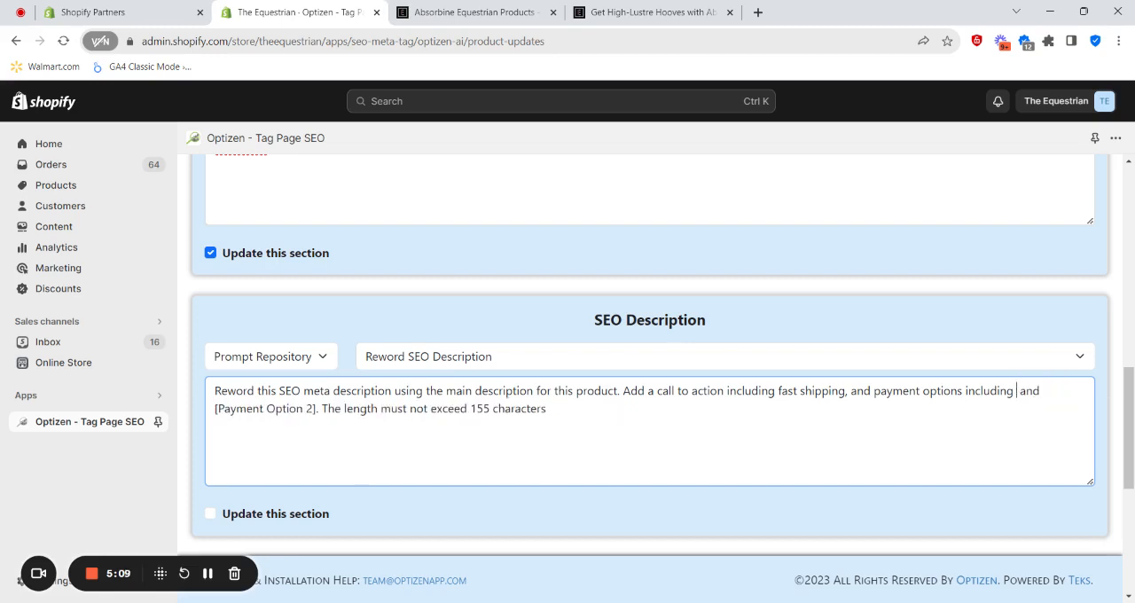
{"action": "type", "text": "Sfterpay"}
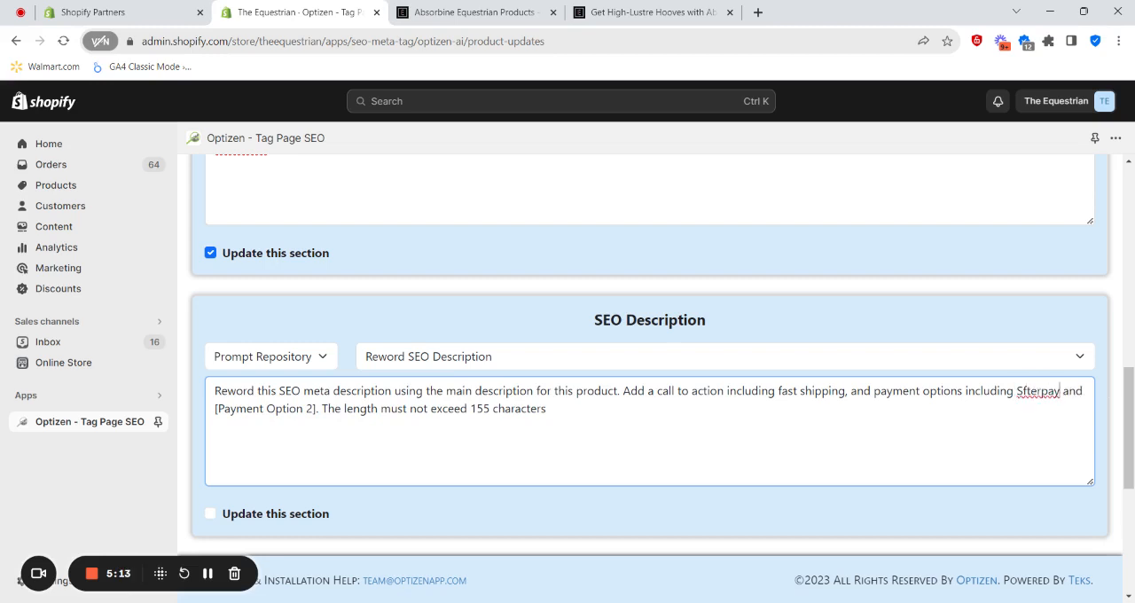
{"action": "key", "text": "BackSpace"}
{"action": "key", "text": "BackSpace"}
{"action": "key", "text": "BackSpace"}
{"action": "key", "text": "BackSpace"}
{"action": "key", "text": "BackSpace"}
{"action": "key", "text": "BackSpace"}
{"action": "key", "text": "BackSpace"}
{"action": "key", "text": "BackSpace"}
{"action": "type", "text": "Afterpay"}
- Replace the [Payment Option 2] placeholder in the SEO Description prompt with "Zippay" and mark the section for updating
{"action": "left_click_drag", "start_coordinate": [316, 409], "coordinate": [215, 408]}
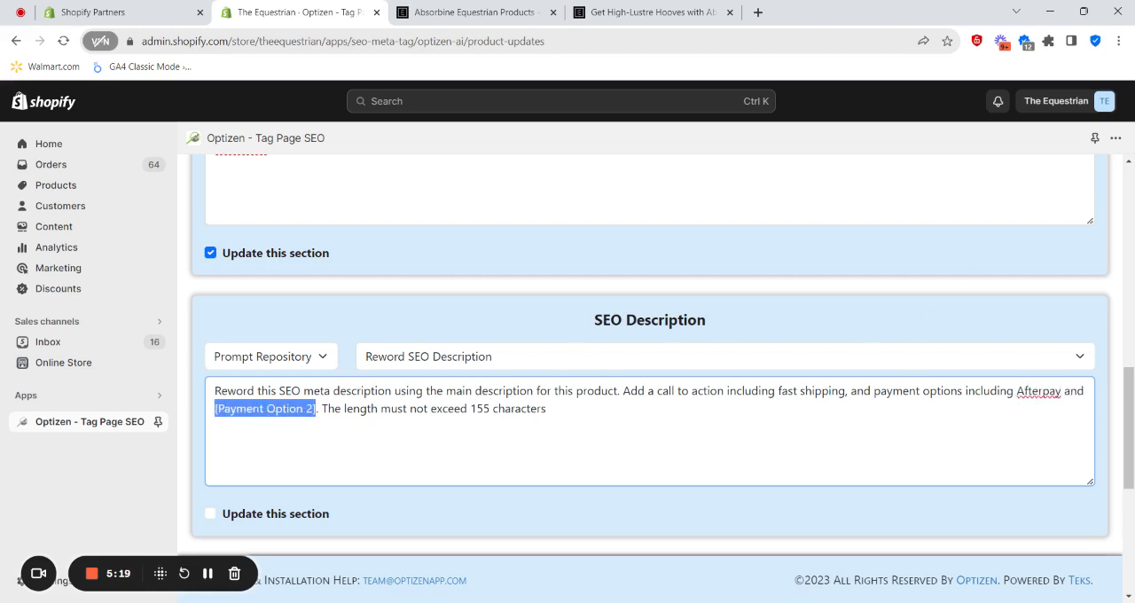
{"action": "type", "text": "Zippay"}
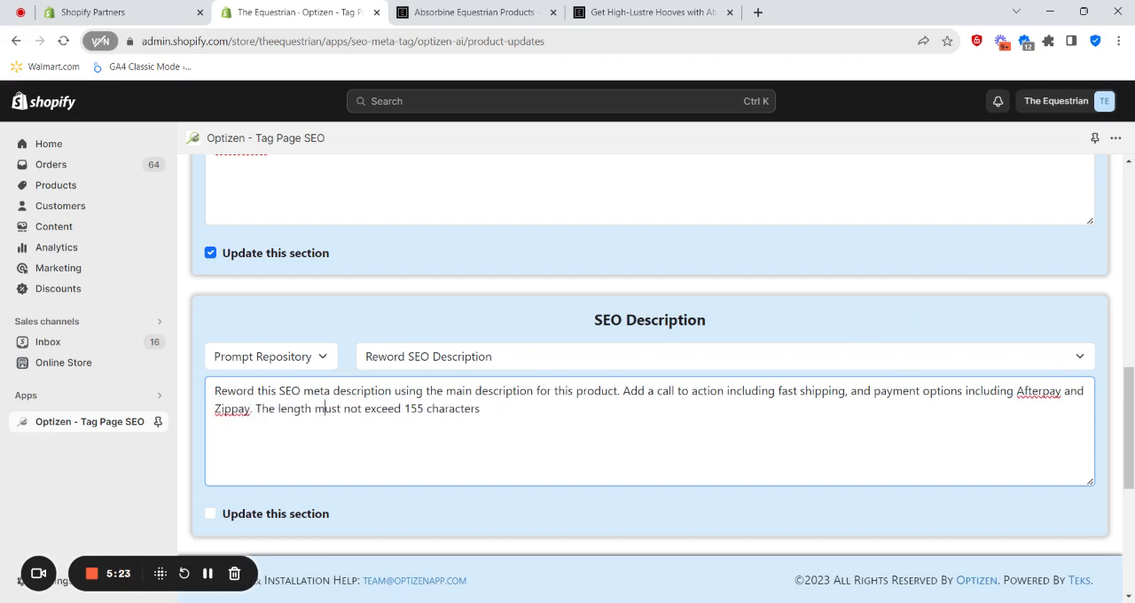
{"action": "left_click", "coordinate": [210, 513]}
{"action": "scroll", "coordinate": [347, 473], "scroll_direction": "down", "scroll_amount": 2}
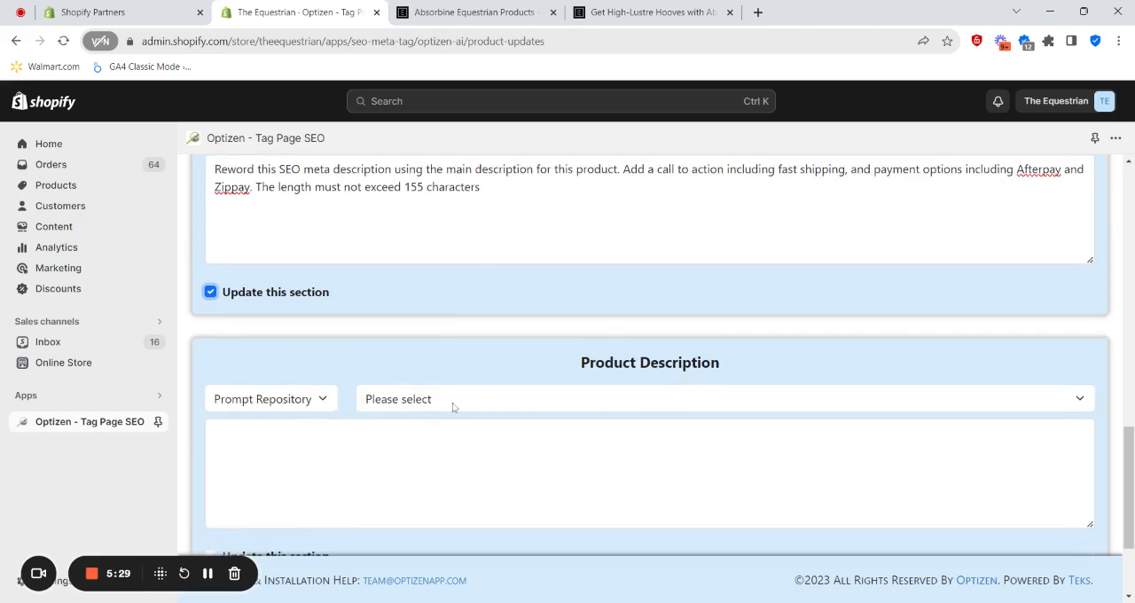
- Try the HTML Product Description With Features & Internal Links prompt for the Product Description section and review its link placeholders
{"action": "left_click", "coordinate": [420, 404]}
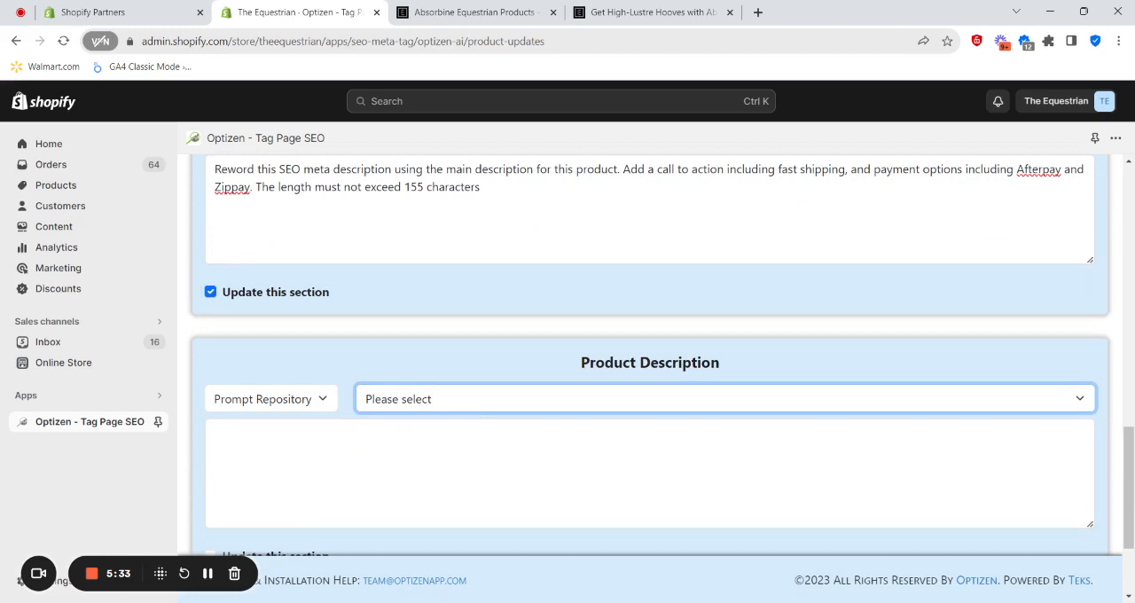
{"action": "left_click", "coordinate": [444, 436]}
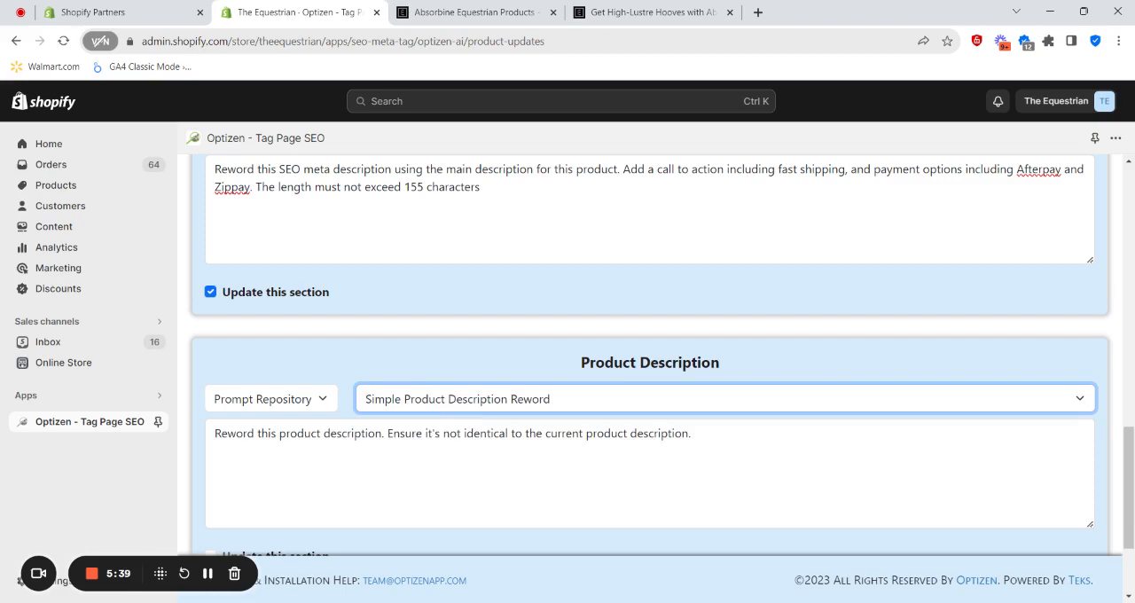
{"action": "key", "text": "Down"}
{"action": "scroll", "coordinate": [649, 474], "scroll_direction": "down", "scroll_amount": 1}
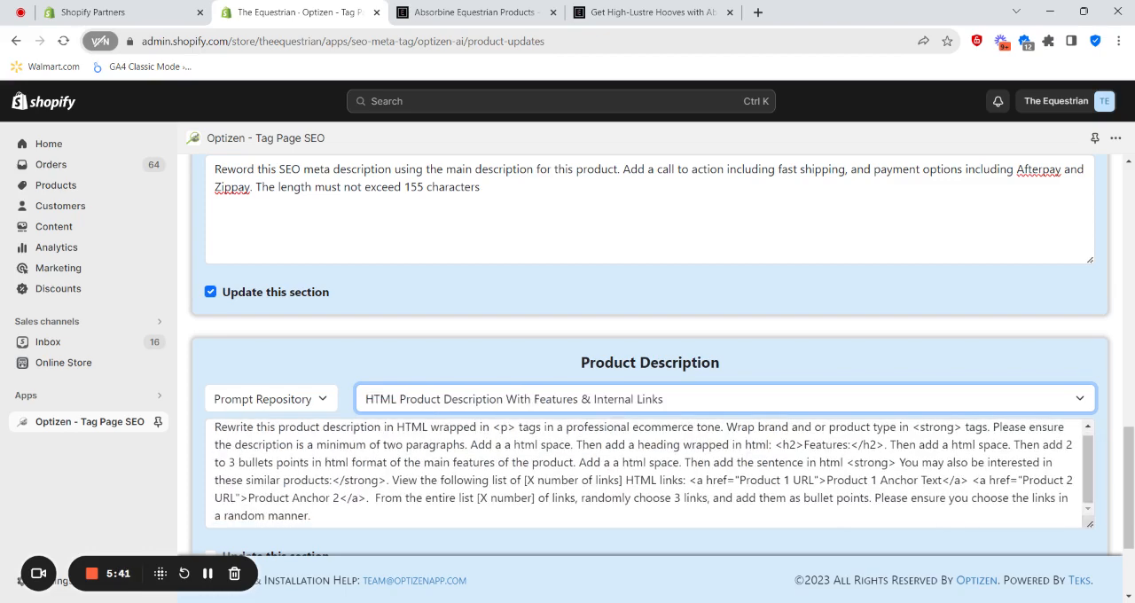
{"action": "scroll", "coordinate": [649, 474], "scroll_direction": "down", "scroll_amount": 1}
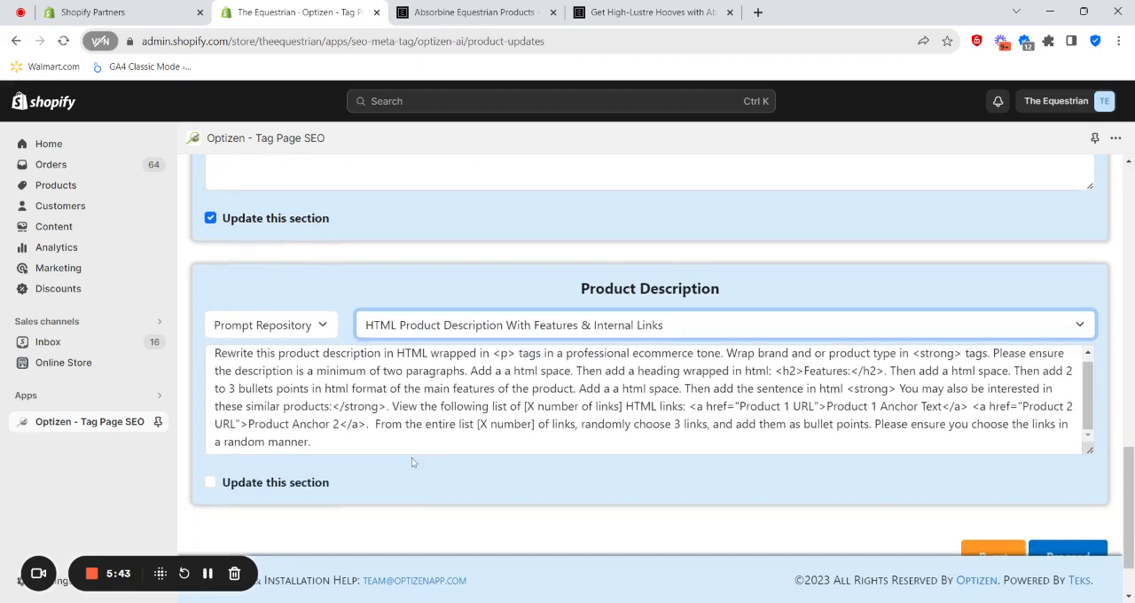
{"action": "left_click_drag", "start_coordinate": [248, 424], "coordinate": [340, 424]}
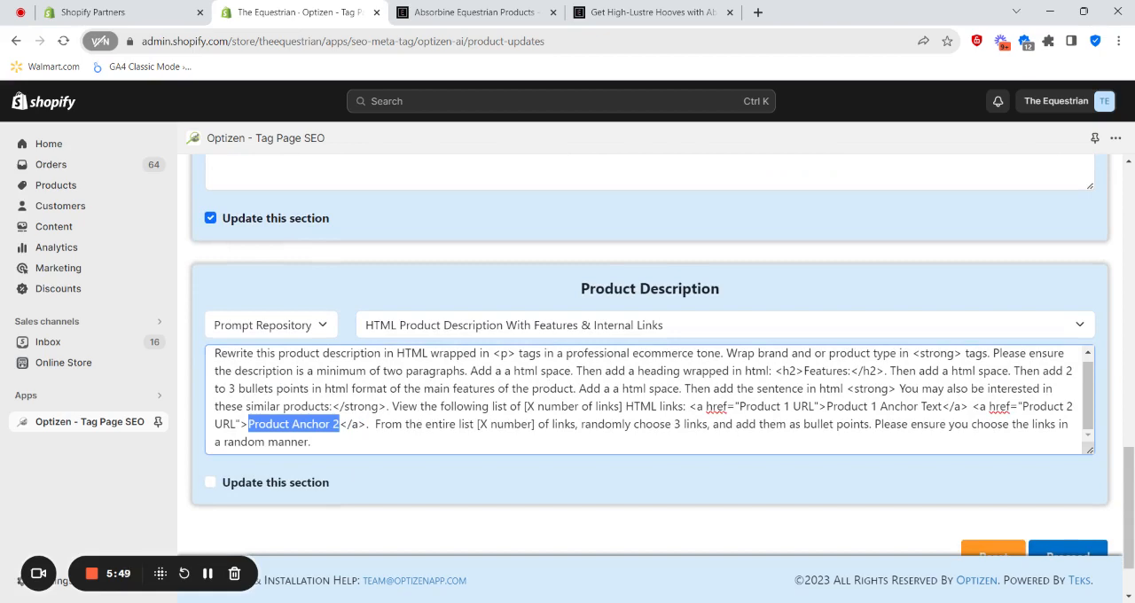
- Choose the HTML Product Description With Features prompt for the Product Description section and mark that section for updating
{"action": "left_click", "coordinate": [460, 330]}
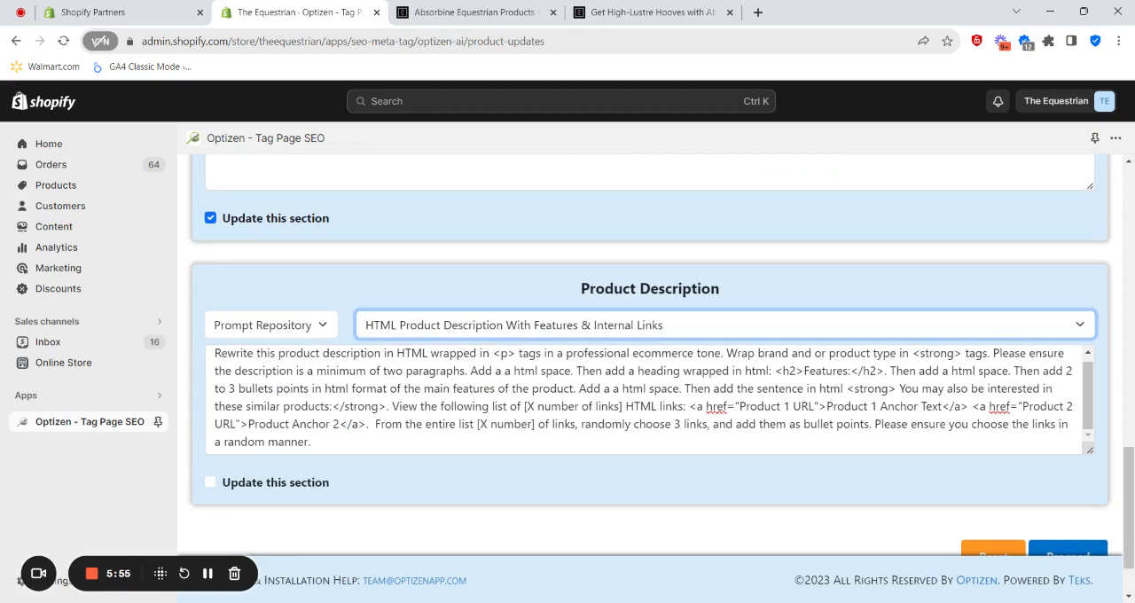
{"action": "key", "text": "Up"}
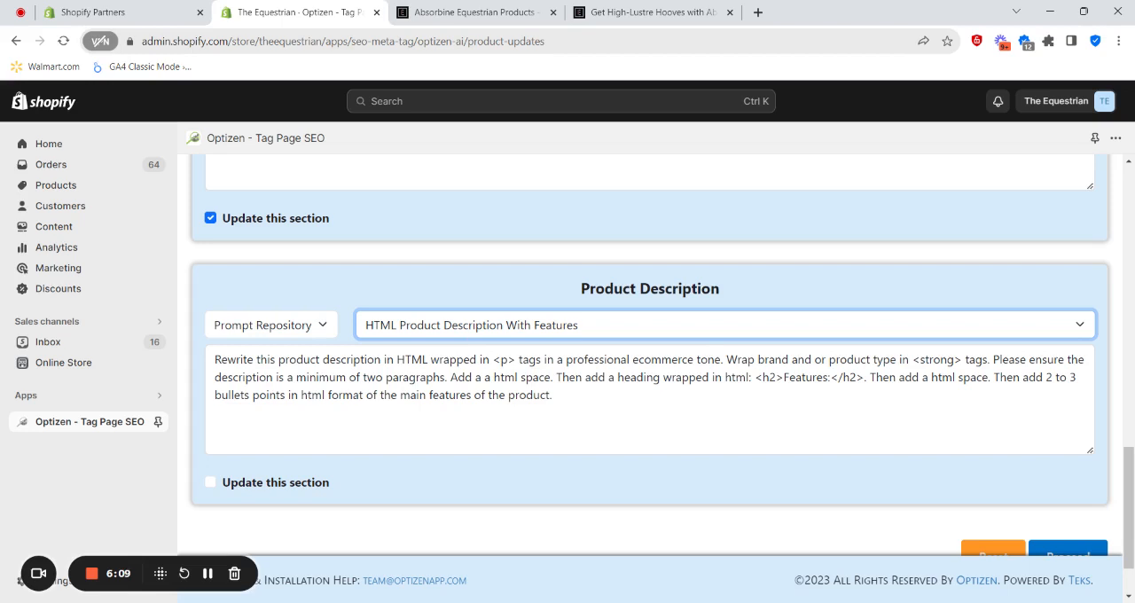
{"action": "left_click_drag", "start_coordinate": [913, 359], "coordinate": [962, 359]}
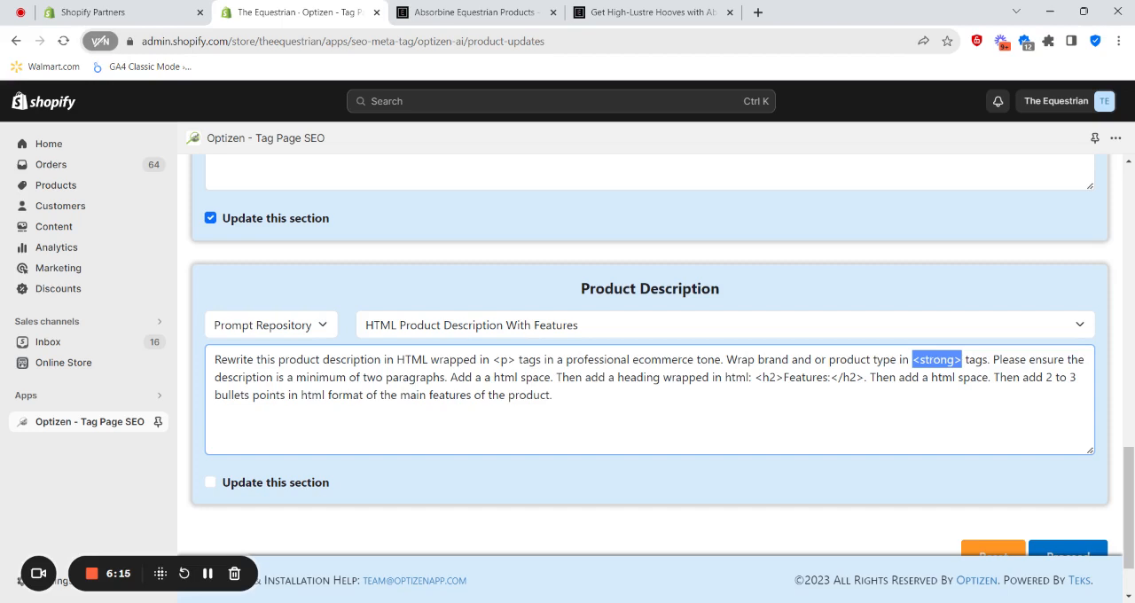
{"action": "left_click_drag", "start_coordinate": [784, 378], "coordinate": [830, 377]}
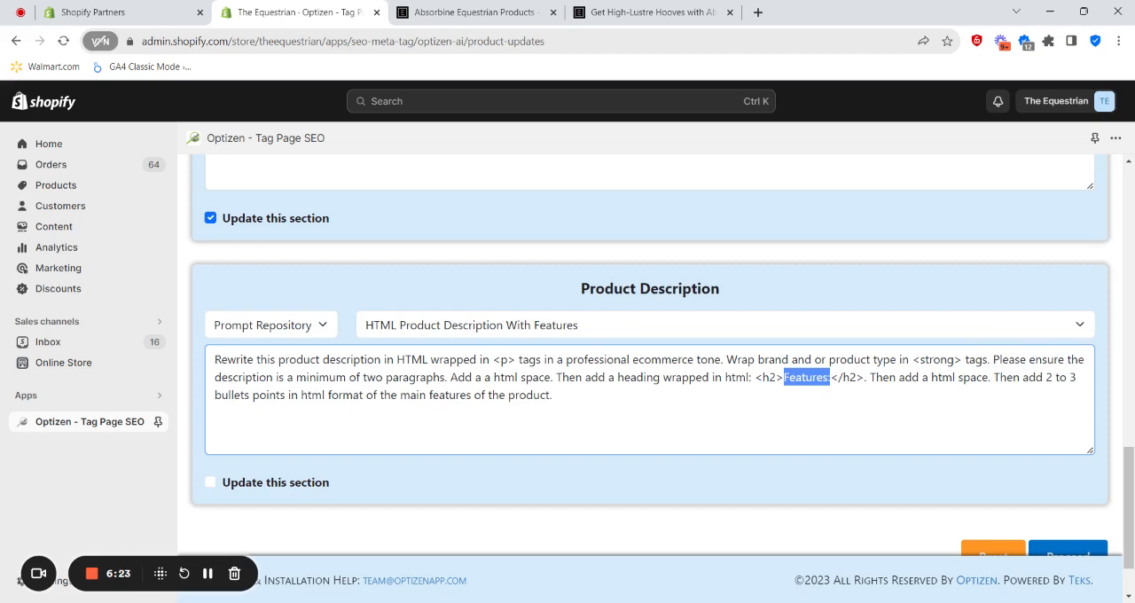
{"action": "left_click", "coordinate": [553, 395]}
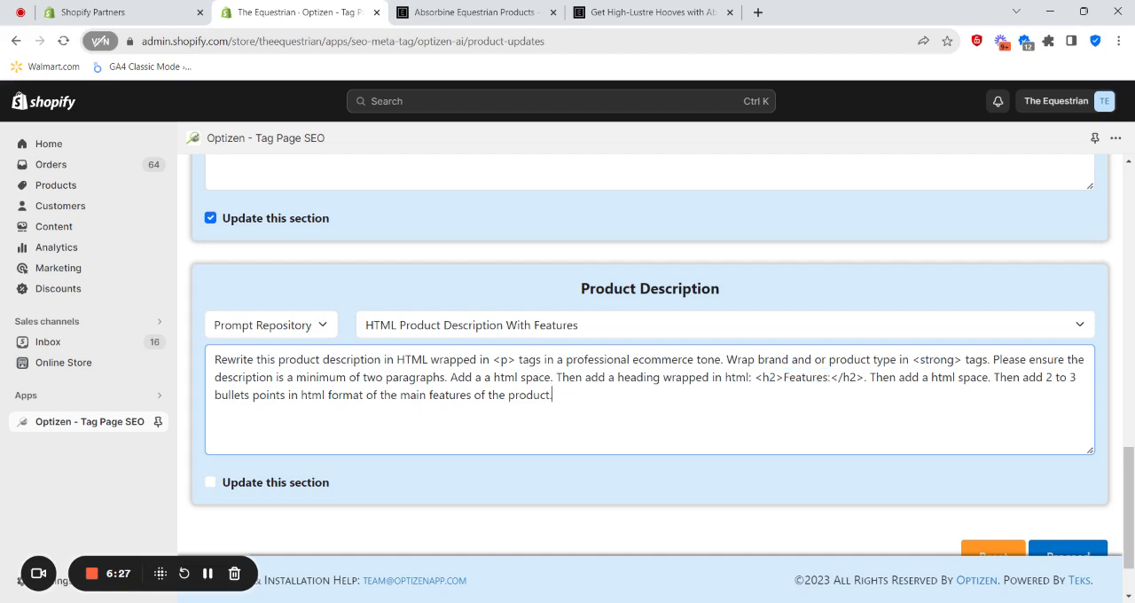
{"action": "scroll", "coordinate": [878, 398], "scroll_direction": "down", "scroll_amount": 2}
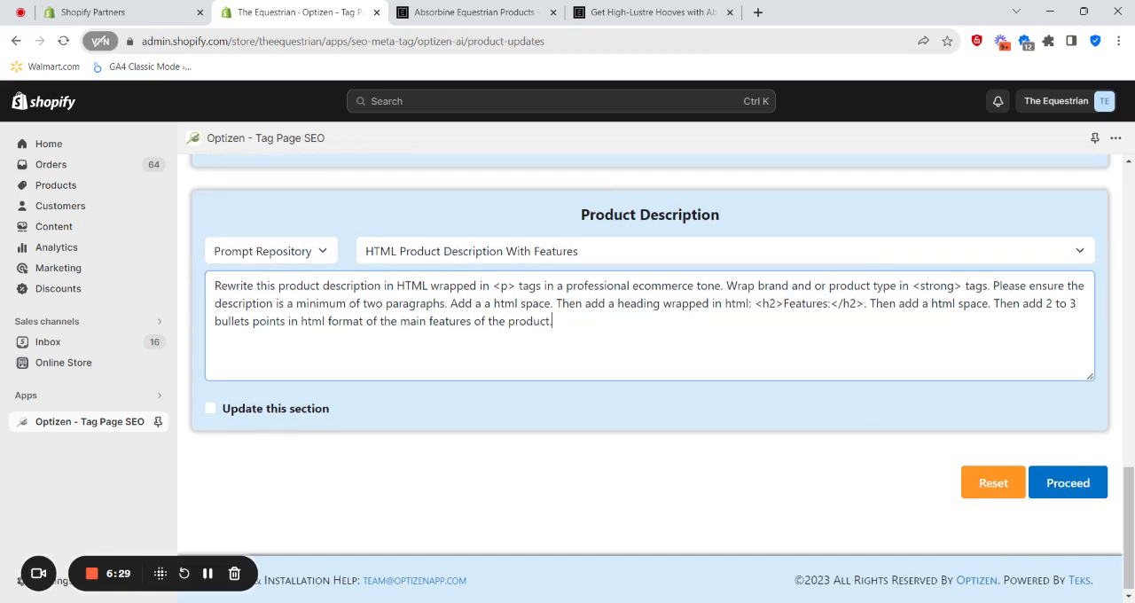
{"action": "left_click", "coordinate": [307, 410]}
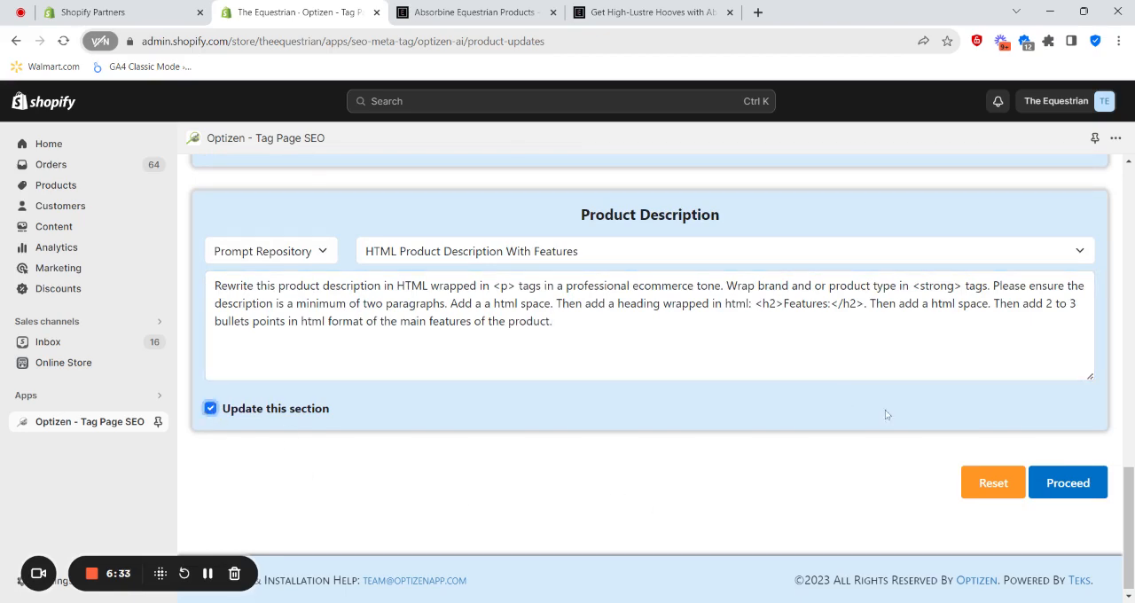
- Review the current title and description of the Absorbine 200ml hoof polish on its storefront product page
{"action": "left_click", "coordinate": [630, 14]}
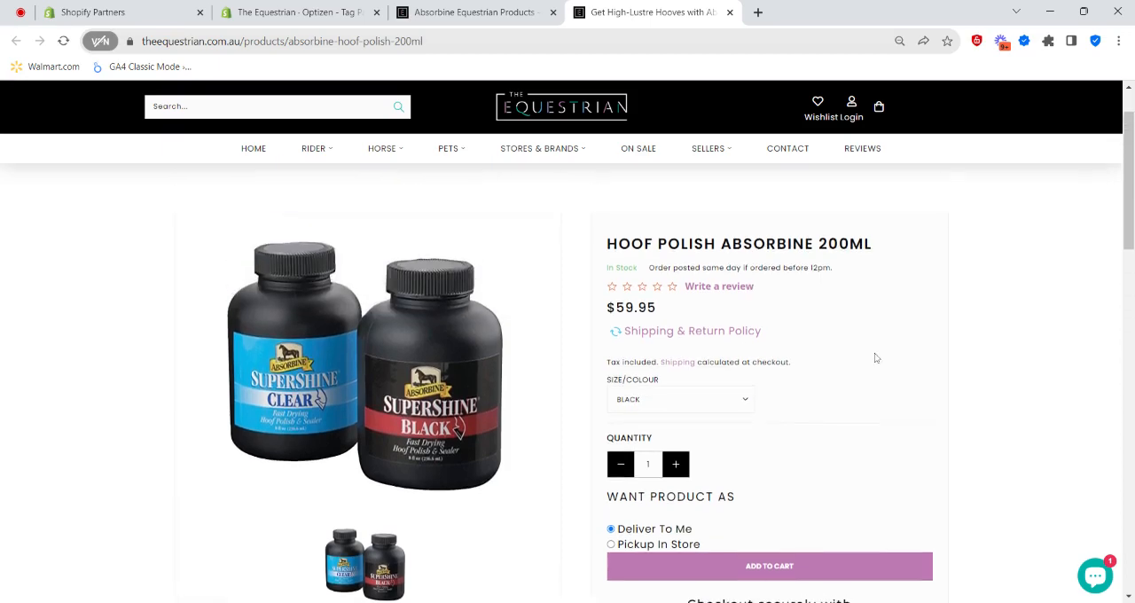
{"action": "left_click_drag", "start_coordinate": [608, 246], "coordinate": [941, 257]}
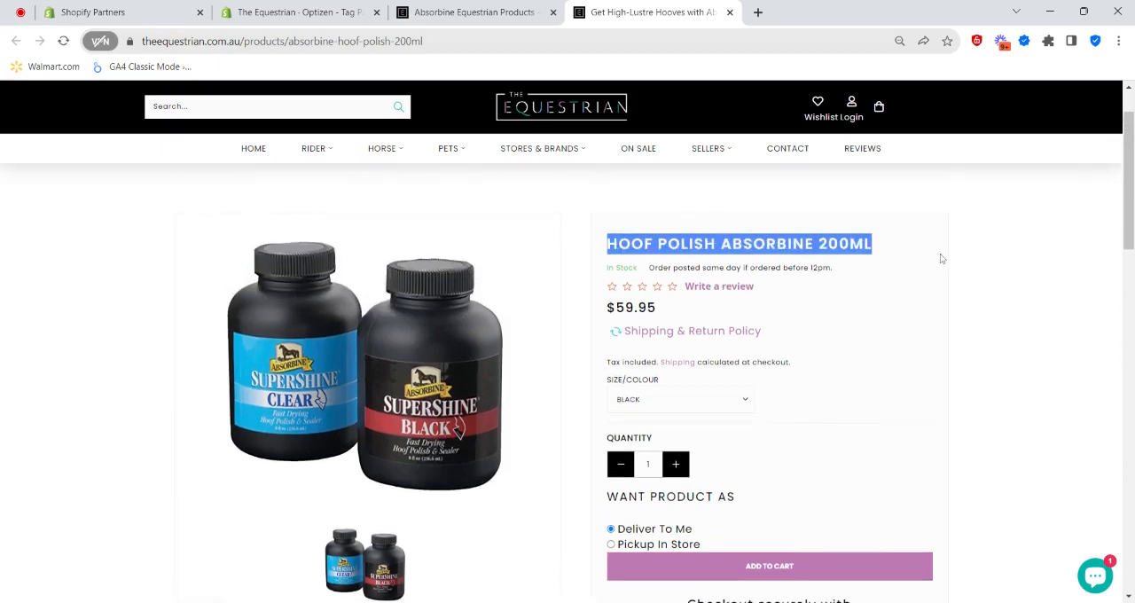
{"action": "scroll", "coordinate": [695, 298], "scroll_direction": "down", "scroll_amount": 1}
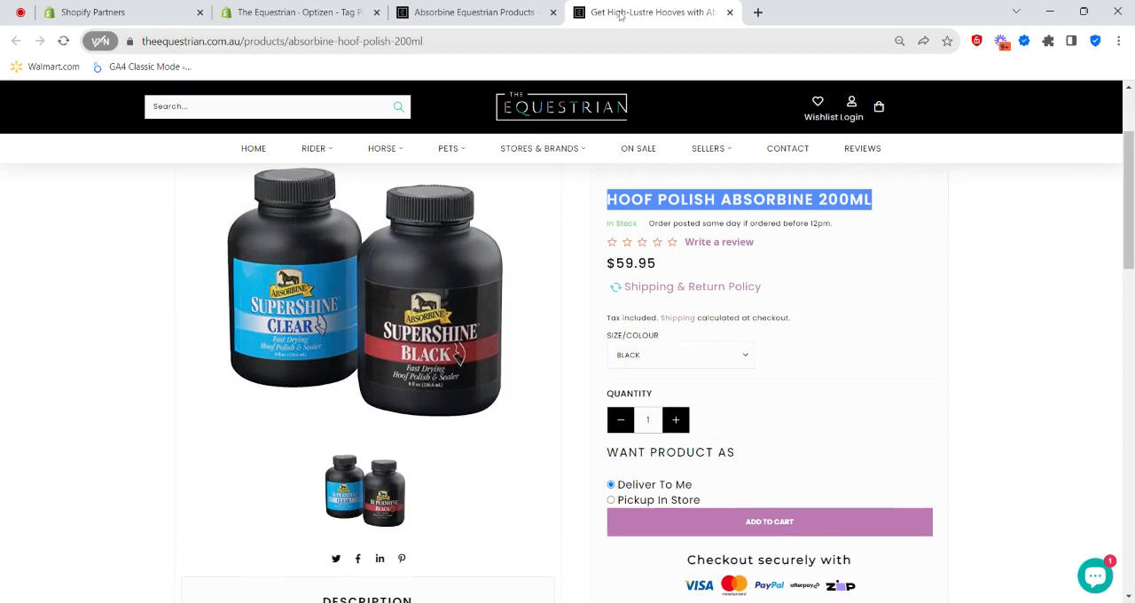
{"action": "scroll", "coordinate": [532, 441], "scroll_direction": "down", "scroll_amount": 1}
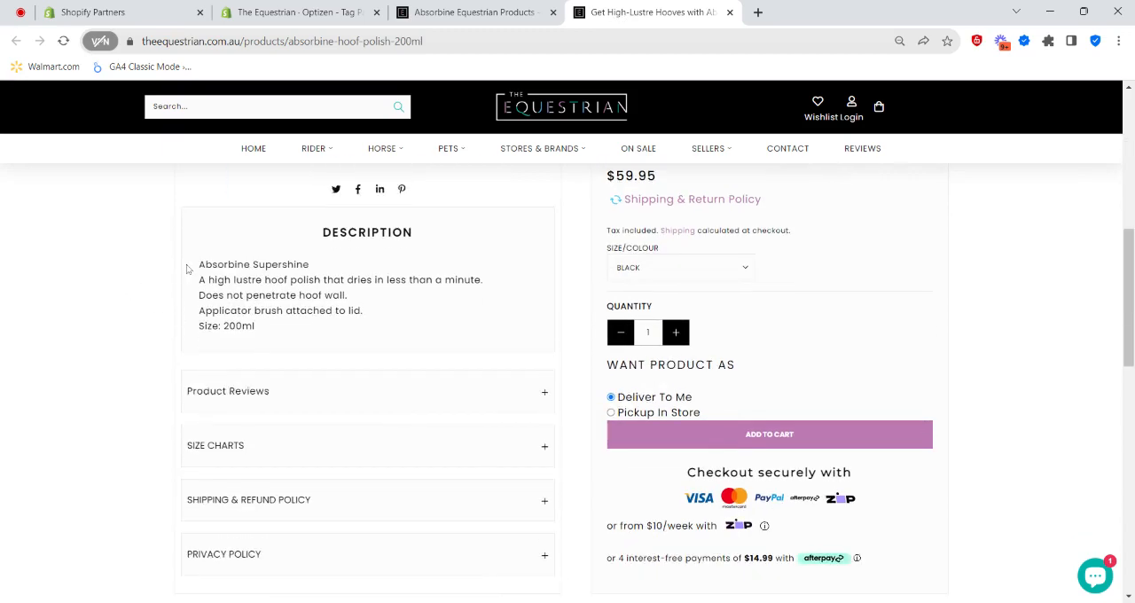
{"action": "left_click_drag", "start_coordinate": [187, 268], "coordinate": [357, 340]}
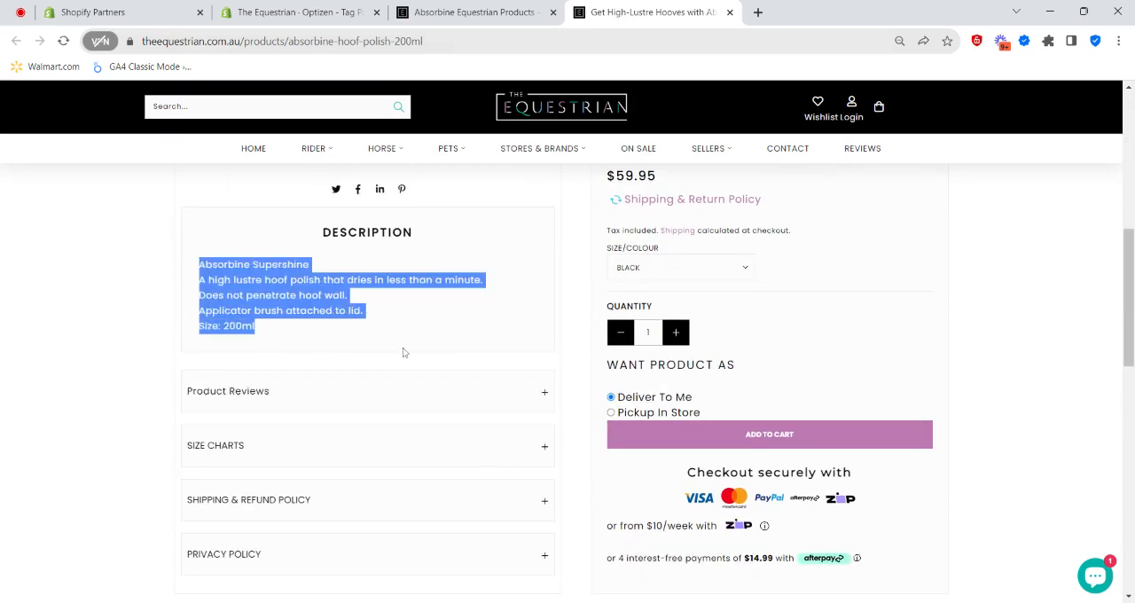
{"action": "scroll", "coordinate": [402, 352], "scroll_direction": "up", "scroll_amount": 2}
{"action": "scroll", "coordinate": [736, 426], "scroll_direction": "up", "scroll_amount": 2}
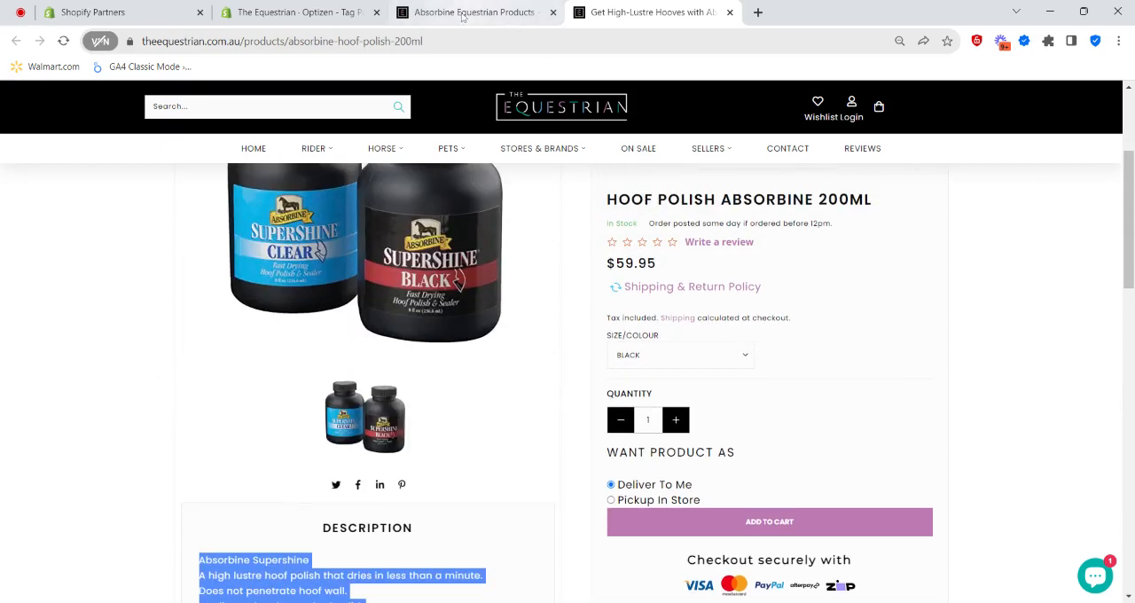
- Return to the OptiZen AI prompts page and start the bulk product update job, confirming that it should proceed
{"action": "left_click", "coordinate": [302, 12]}
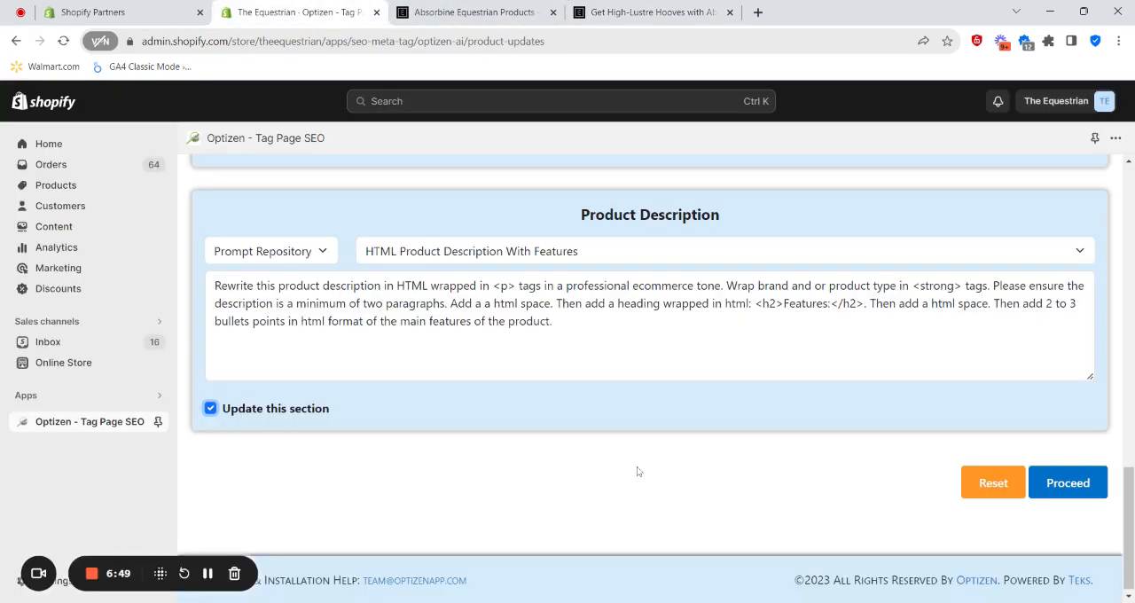
{"action": "scroll", "coordinate": [719, 511], "scroll_direction": "down", "scroll_amount": 2}
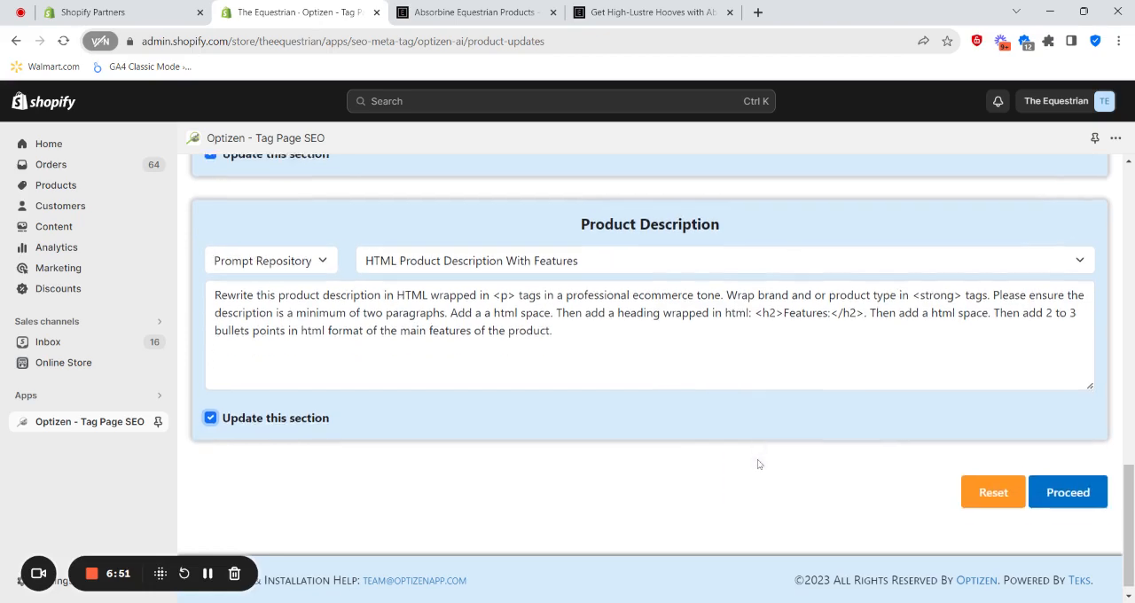
{"action": "left_click", "coordinate": [1051, 479]}
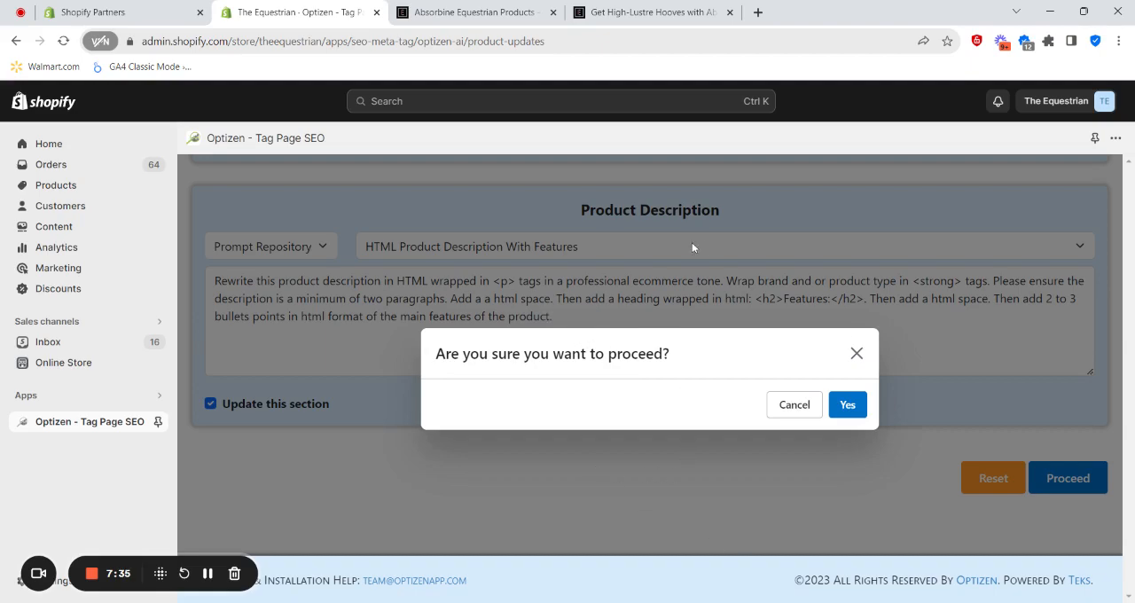
{"action": "left_click", "coordinate": [848, 408]}
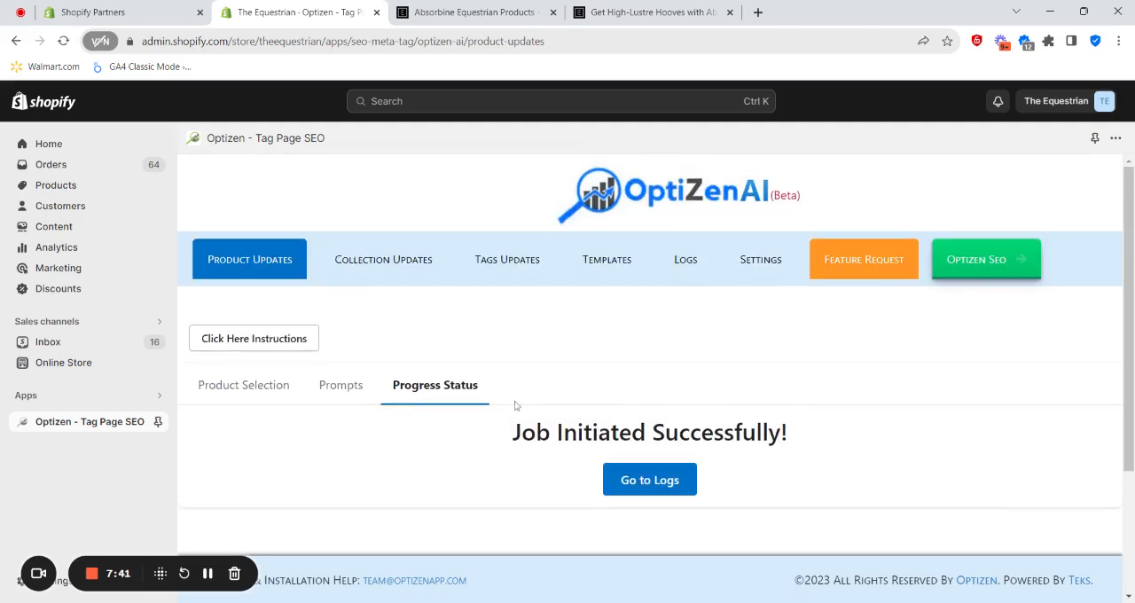
- Open the log of product page updates and check the created date of the Absorbine Updates entry
{"action": "scroll", "coordinate": [658, 484], "scroll_direction": "down", "scroll_amount": 1}
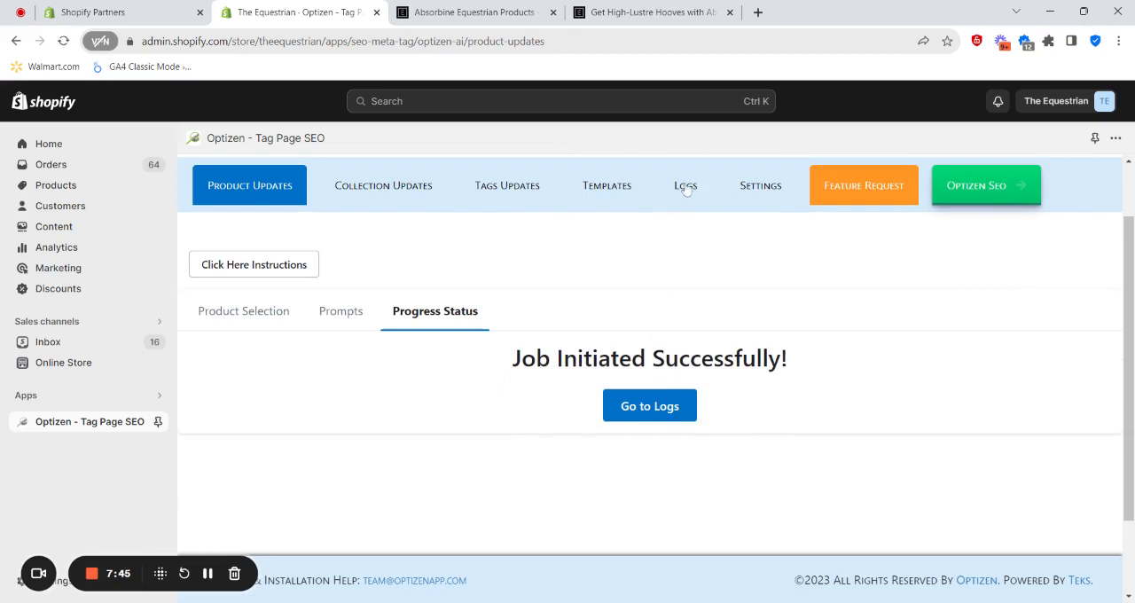
{"action": "left_click", "coordinate": [640, 407]}
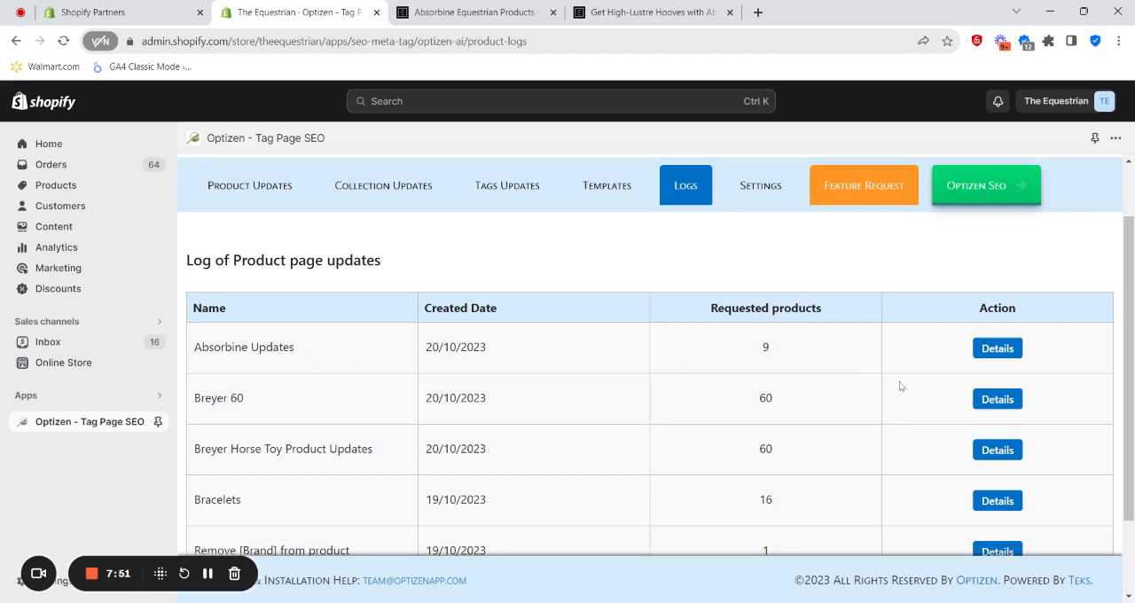
{"action": "left_click_drag", "start_coordinate": [503, 353], "coordinate": [427, 353]}
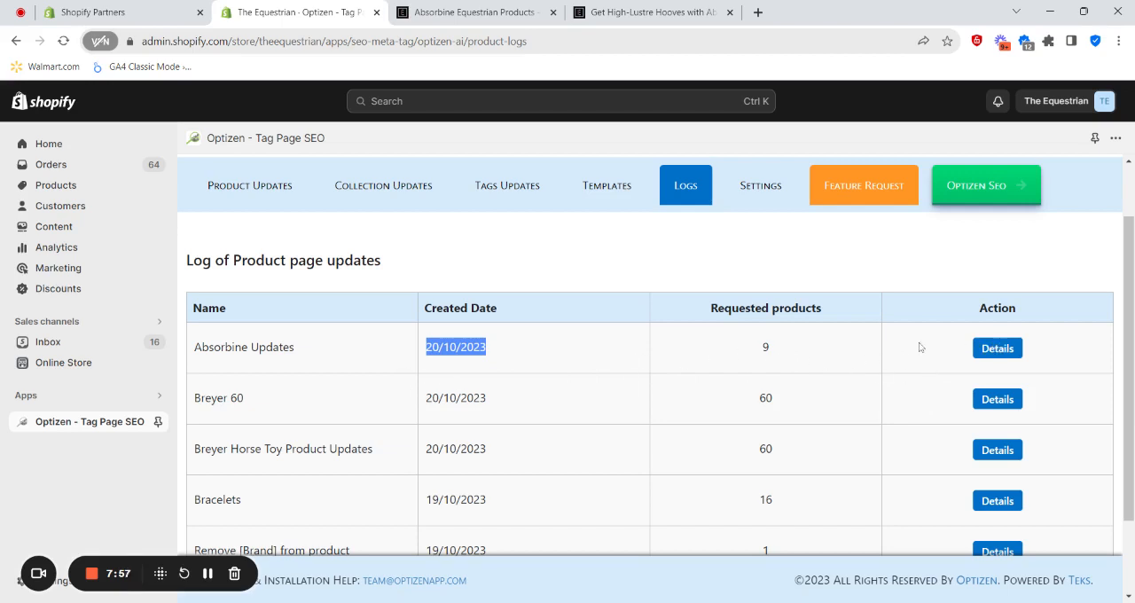
- Open the details of the Breyer 60 log entry and examine the update status of its products and the restore options
{"action": "left_click", "coordinate": [998, 400]}
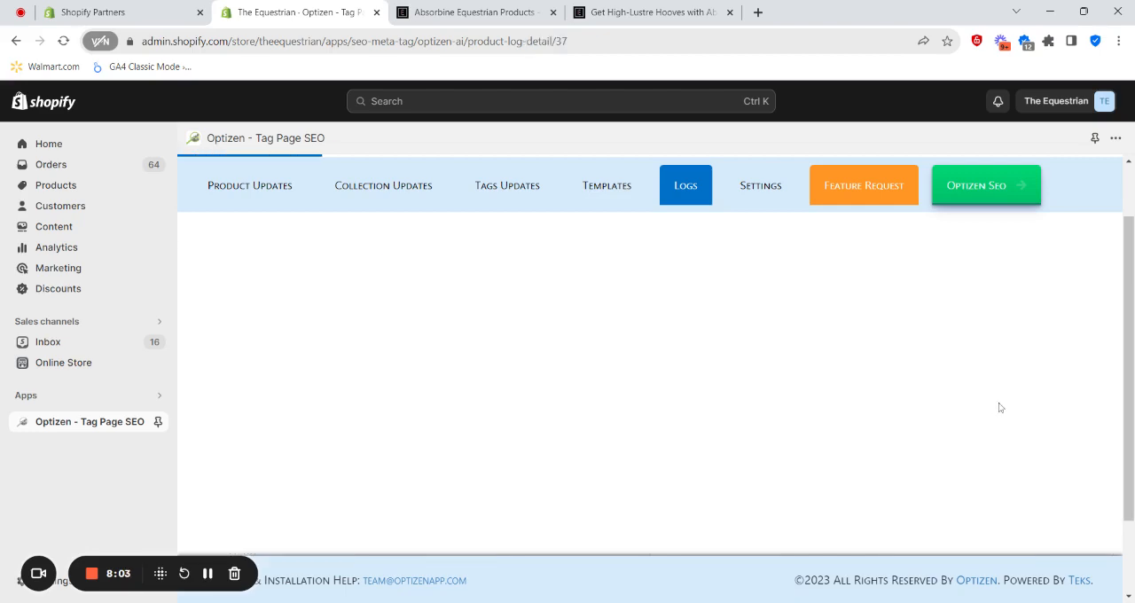
{"action": "scroll", "coordinate": [665, 342], "scroll_direction": "down", "scroll_amount": 4}
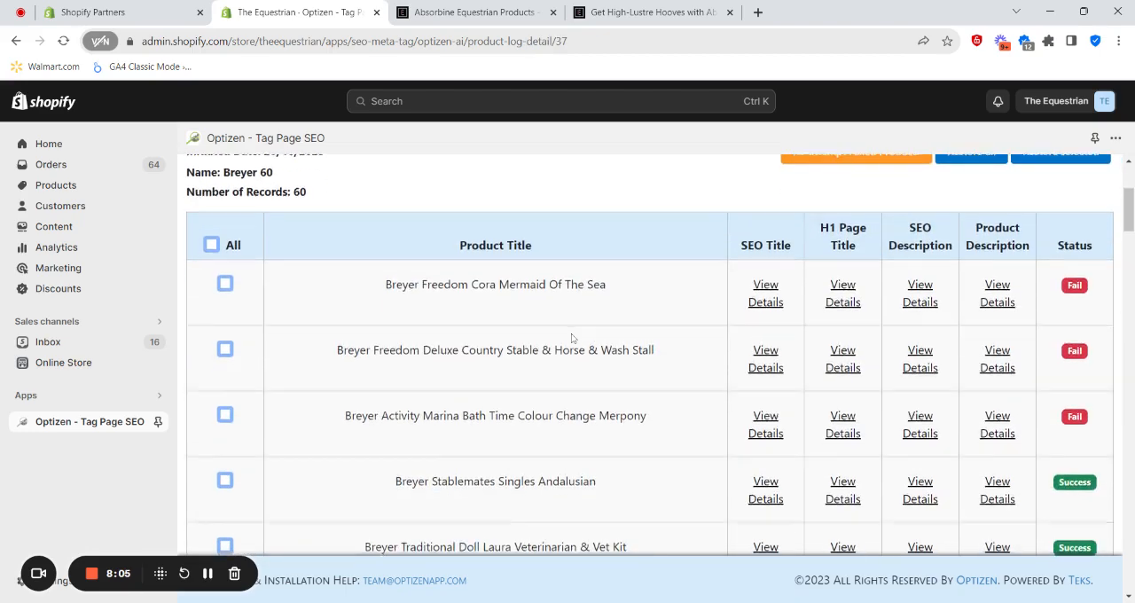
{"action": "scroll", "coordinate": [502, 321], "scroll_direction": "up", "scroll_amount": 1}
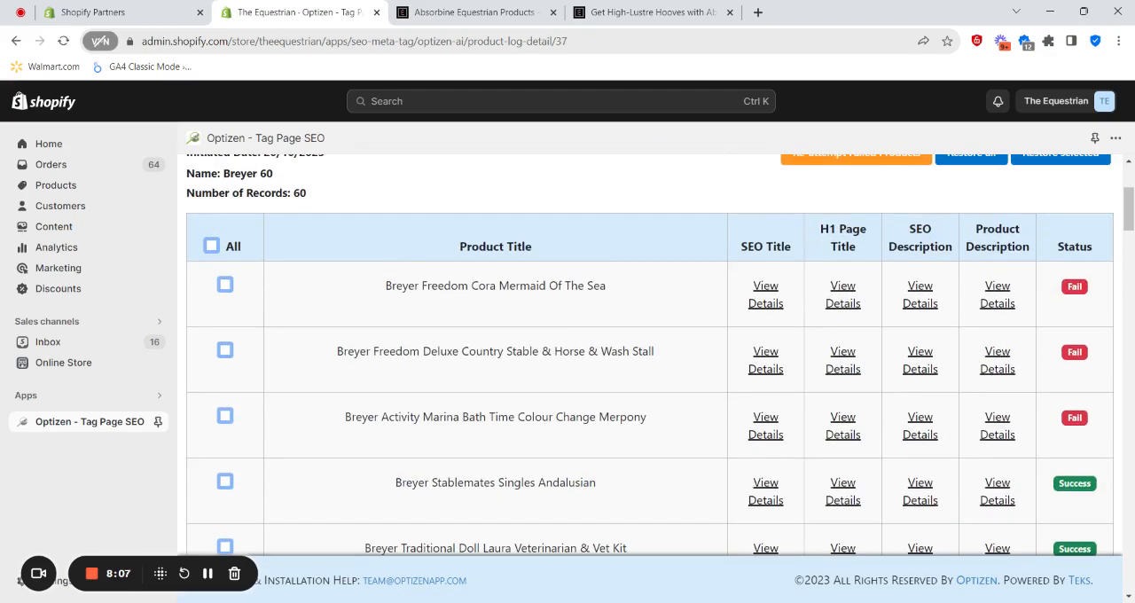
{"action": "scroll", "coordinate": [496, 354], "scroll_direction": "down", "scroll_amount": 8}
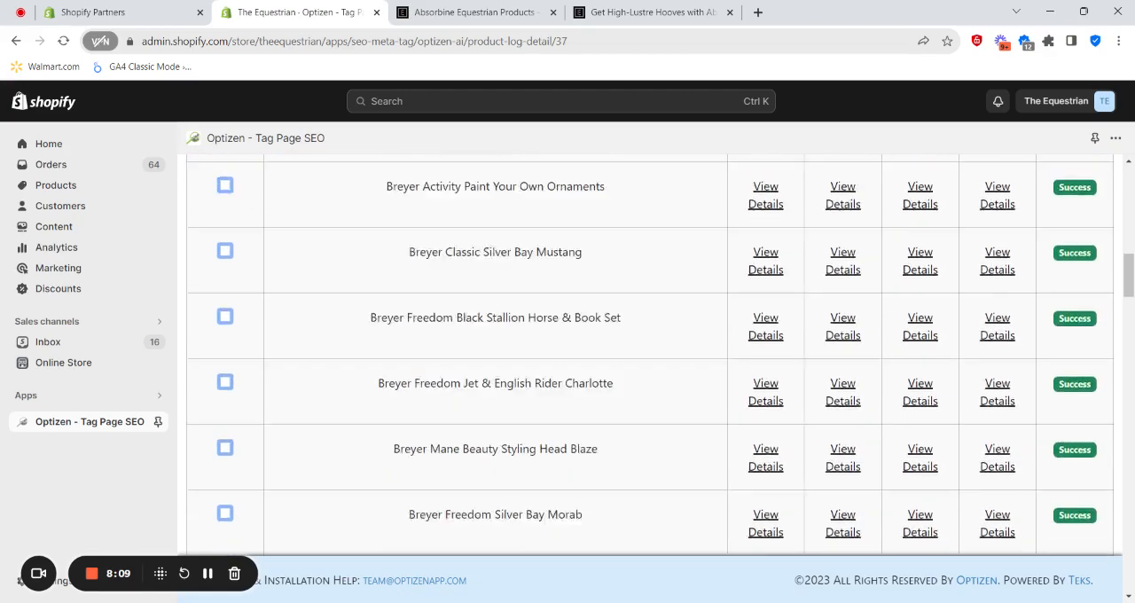
{"action": "scroll", "coordinate": [496, 355], "scroll_direction": "up", "scroll_amount": 2}
{"action": "scroll", "coordinate": [785, 401], "scroll_direction": "down", "scroll_amount": 3}
{"action": "scroll", "coordinate": [771, 373], "scroll_direction": "up", "scroll_amount": 10}
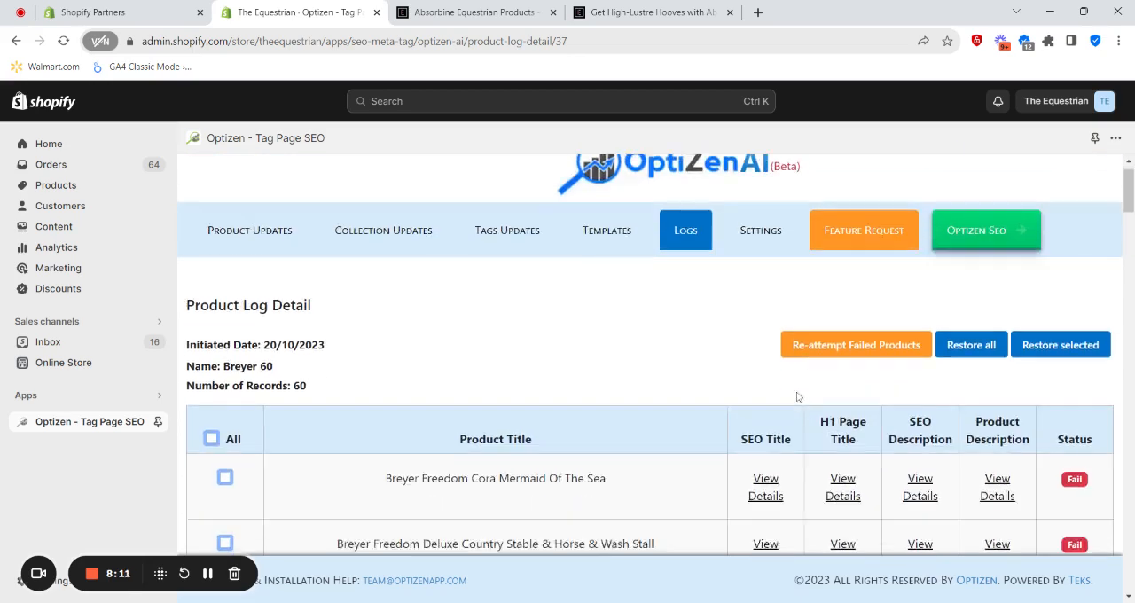
{"action": "scroll", "coordinate": [771, 352], "scroll_direction": "down", "scroll_amount": 2}
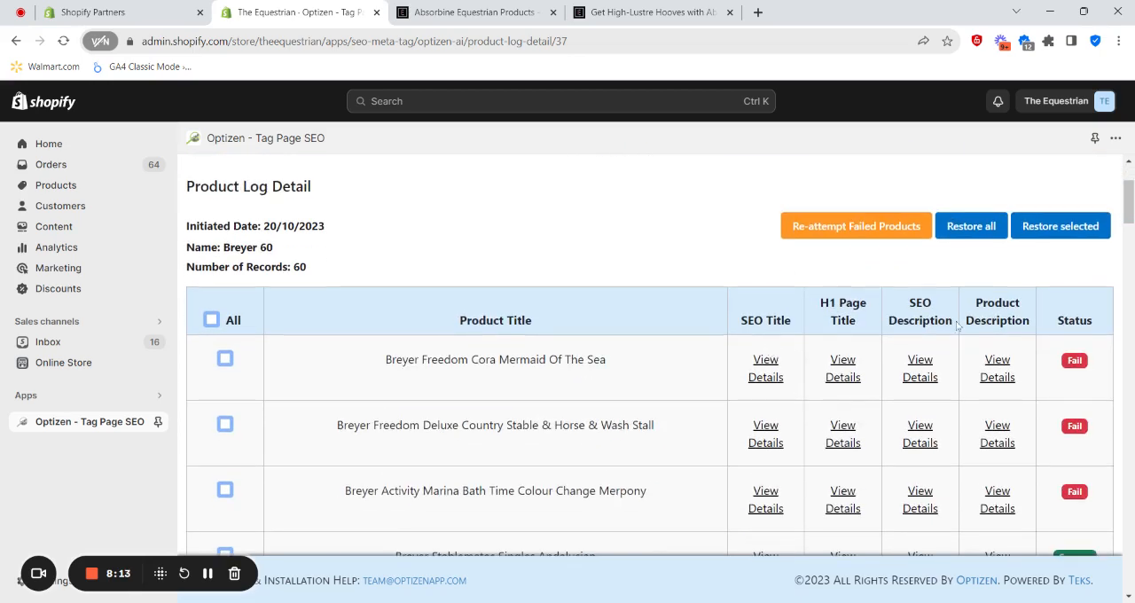
{"action": "scroll", "coordinate": [803, 349], "scroll_direction": "down", "scroll_amount": 1}
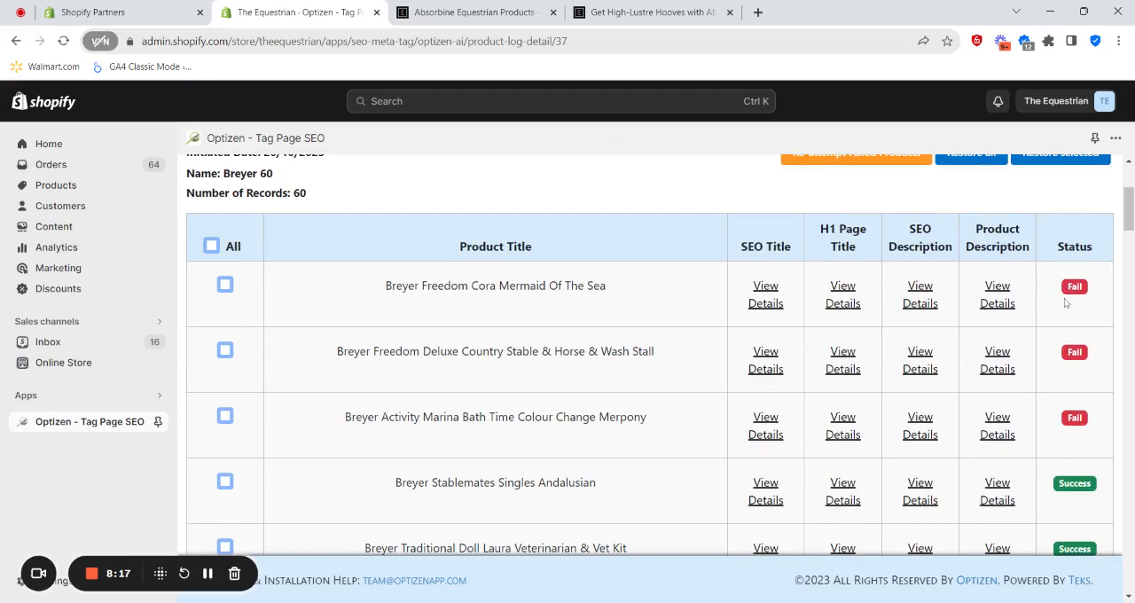
{"action": "scroll", "coordinate": [1064, 337], "scroll_direction": "down", "scroll_amount": 15}
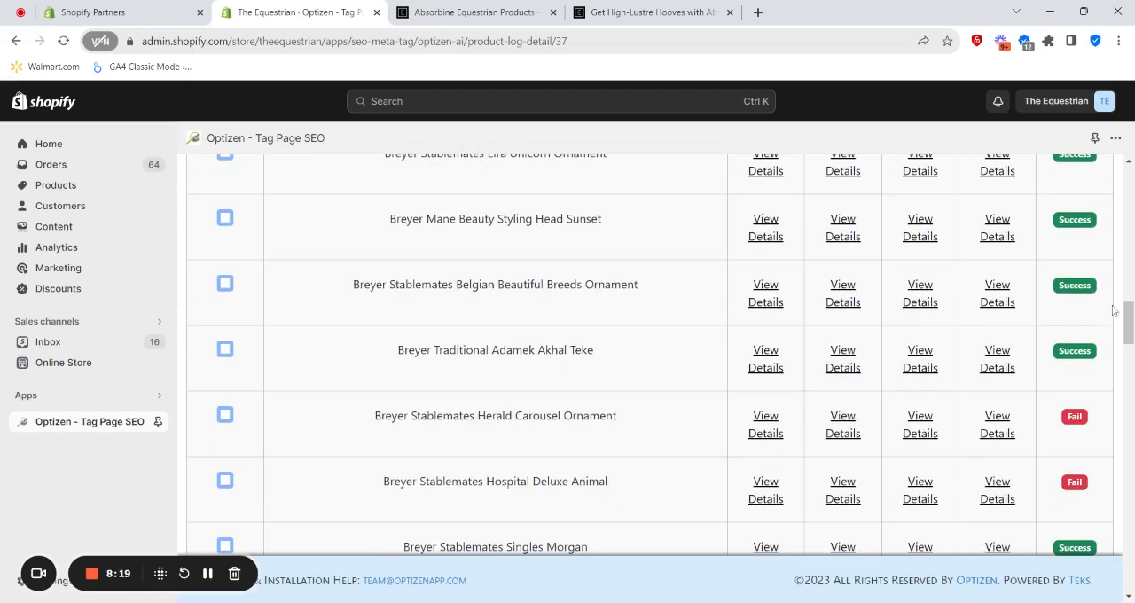
{"action": "left_click_drag", "start_coordinate": [1127, 321], "coordinate": [1128, 232]}
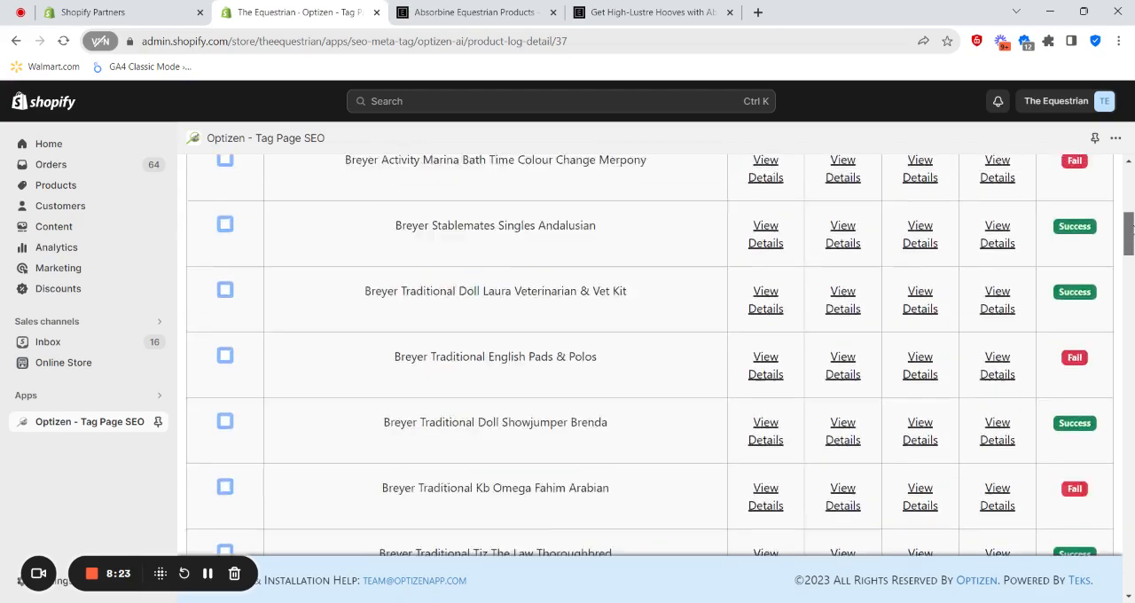
{"action": "scroll", "coordinate": [970, 346], "scroll_direction": "up", "scroll_amount": 6}
{"action": "scroll", "coordinate": [603, 298], "scroll_direction": "down", "scroll_amount": 1}
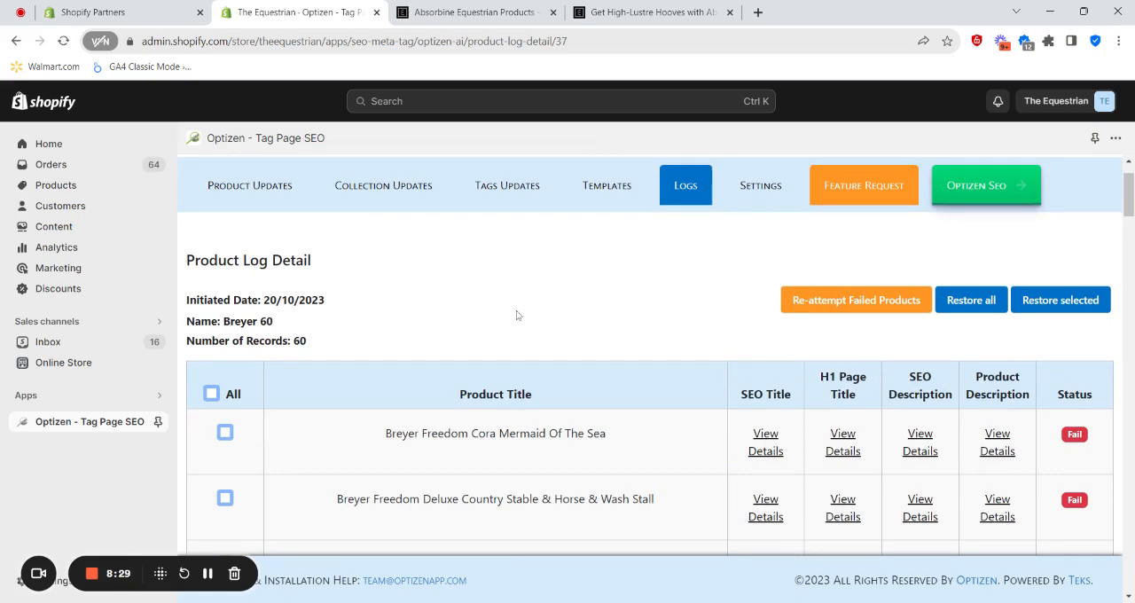
- Examine the success and fail statuses of the individual products in the Breyer 60 log and the re-attempt and restore options
{"action": "scroll", "coordinate": [598, 338], "scroll_direction": "down", "scroll_amount": 1}
{"action": "scroll", "coordinate": [541, 310], "scroll_direction": "down", "scroll_amount": 1}
{"action": "scroll", "coordinate": [542, 310], "scroll_direction": "up", "scroll_amount": 1}
{"action": "scroll", "coordinate": [709, 414], "scroll_direction": "down", "scroll_amount": 1}
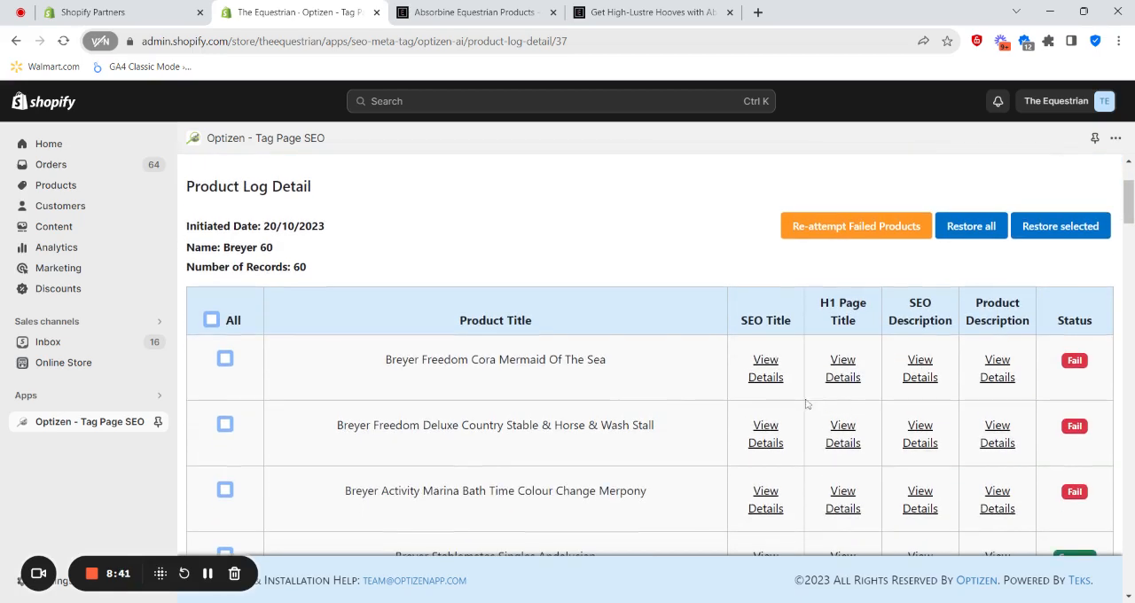
{"action": "scroll", "coordinate": [1042, 443], "scroll_direction": "down", "scroll_amount": 1}
{"action": "scroll", "coordinate": [1046, 448], "scroll_direction": "down", "scroll_amount": 1}
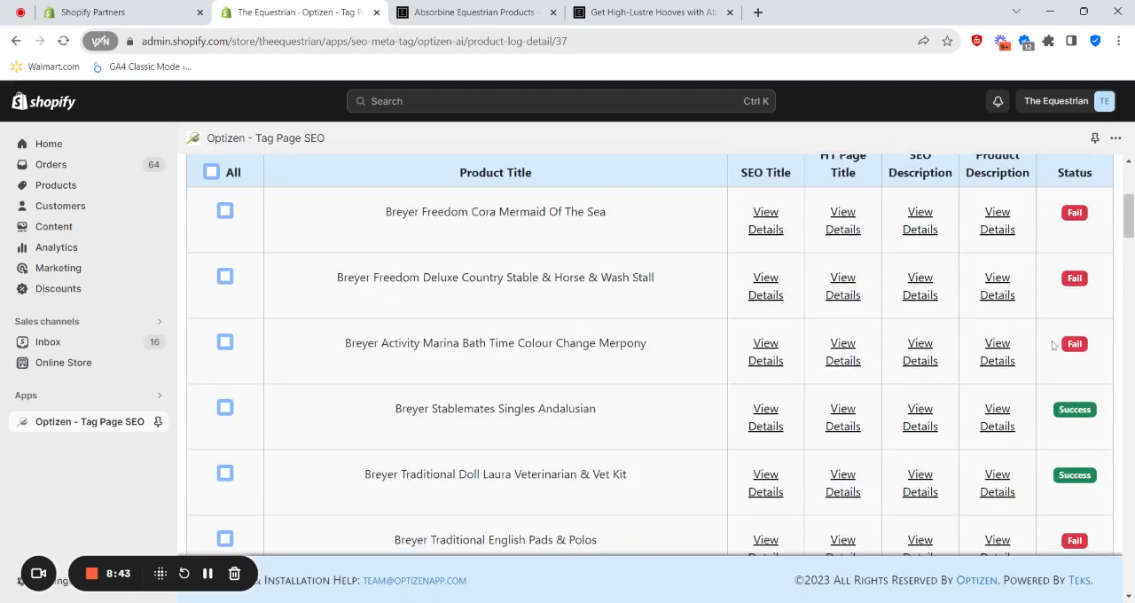
{"action": "scroll", "coordinate": [1064, 355], "scroll_direction": "up", "scroll_amount": 2}
{"action": "scroll", "coordinate": [1094, 422], "scroll_direction": "down", "scroll_amount": 2}
{"action": "scroll", "coordinate": [1070, 325], "scroll_direction": "down", "scroll_amount": 2}
{"action": "scroll", "coordinate": [1071, 325], "scroll_direction": "up", "scroll_amount": 3}
{"action": "scroll", "coordinate": [1077, 354], "scroll_direction": "down", "scroll_amount": 2}
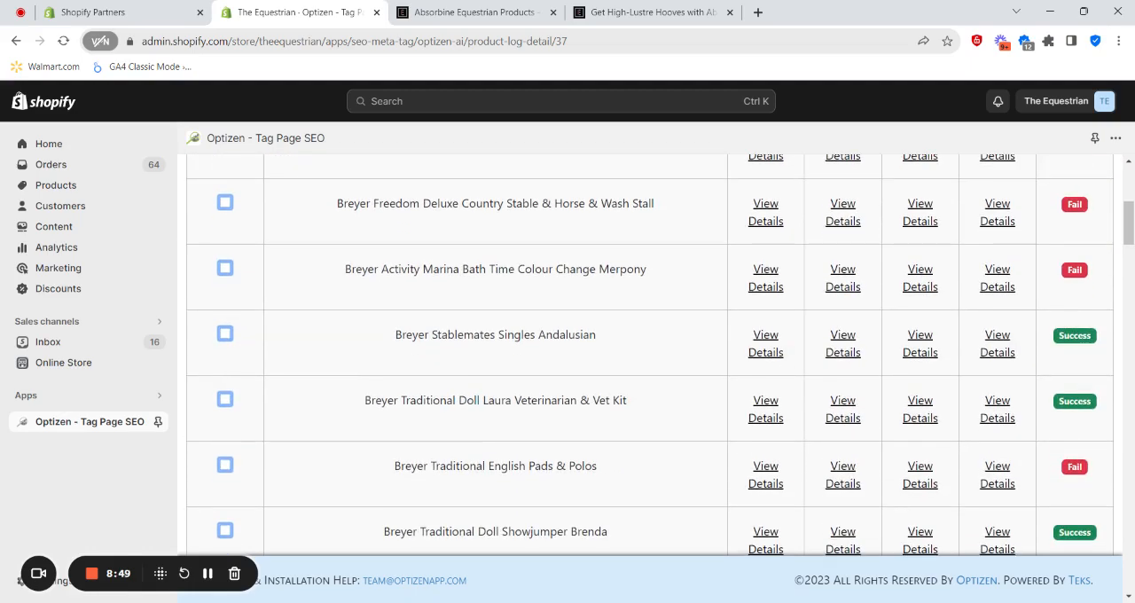
{"action": "scroll", "coordinate": [1065, 351], "scroll_direction": "up", "scroll_amount": 3}
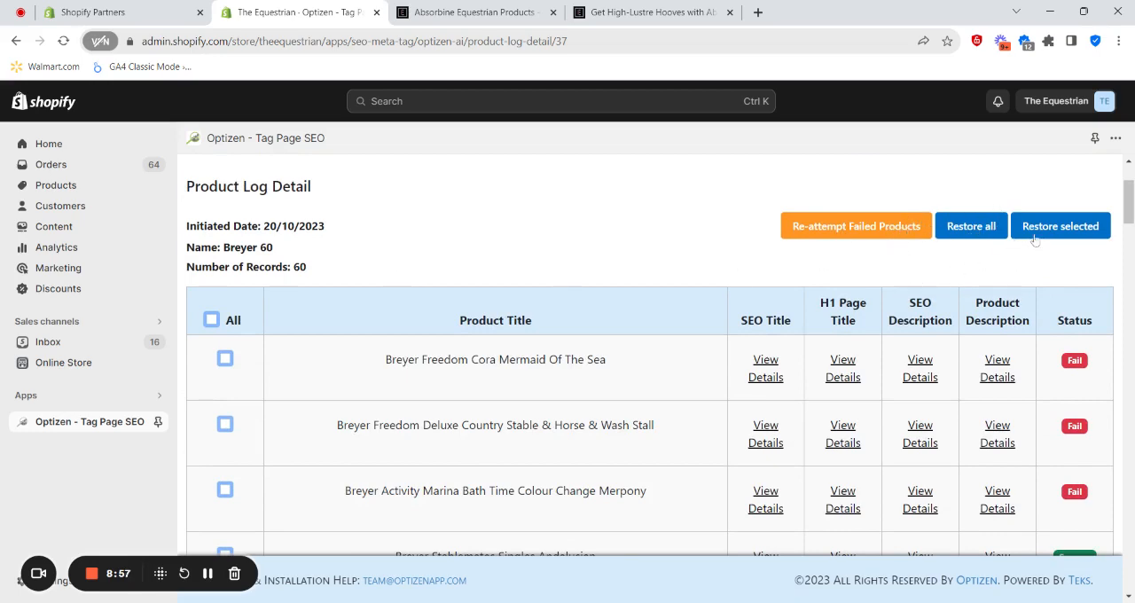
- Select Breyer Freedom Cora Mermaid Of The Sea, Breyer Activity Marina Bath Time Colour Change Merpony and one more product as candidates for restoring
{"action": "left_click", "coordinate": [224, 360]}
{"action": "left_click", "coordinate": [225, 490]}
{"action": "scroll", "coordinate": [225, 470], "scroll_direction": "down", "scroll_amount": 3}
{"action": "left_click", "coordinate": [225, 400]}
{"action": "scroll", "coordinate": [225, 404], "scroll_direction": "up", "scroll_amount": 4}
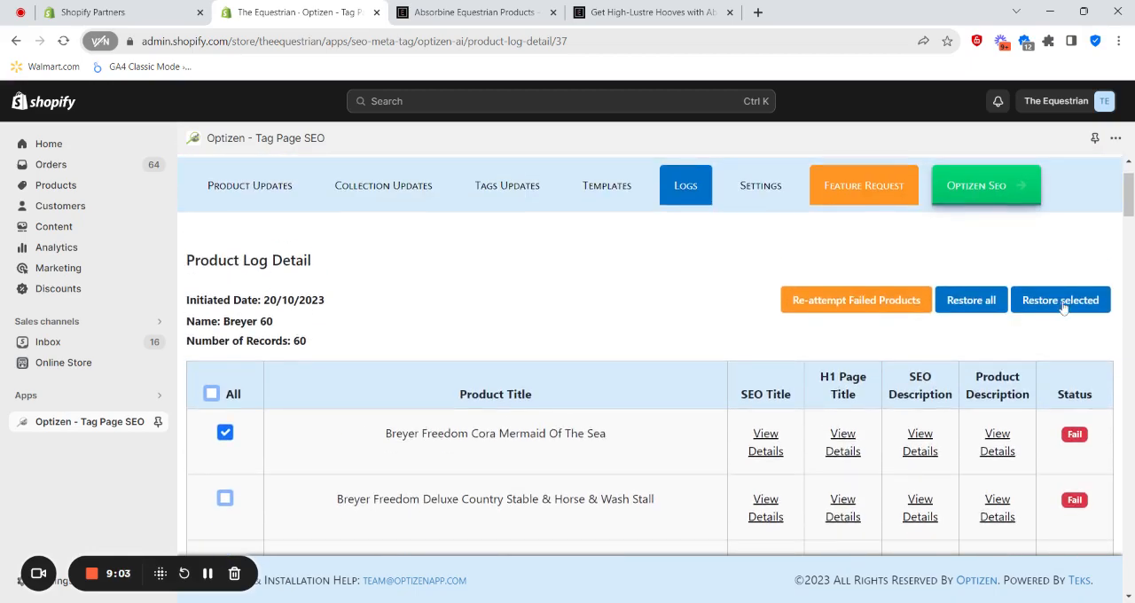
{"action": "scroll", "coordinate": [677, 315], "scroll_direction": "down", "scroll_amount": 1}
{"action": "scroll", "coordinate": [244, 255], "scroll_direction": "up", "scroll_amount": 2}
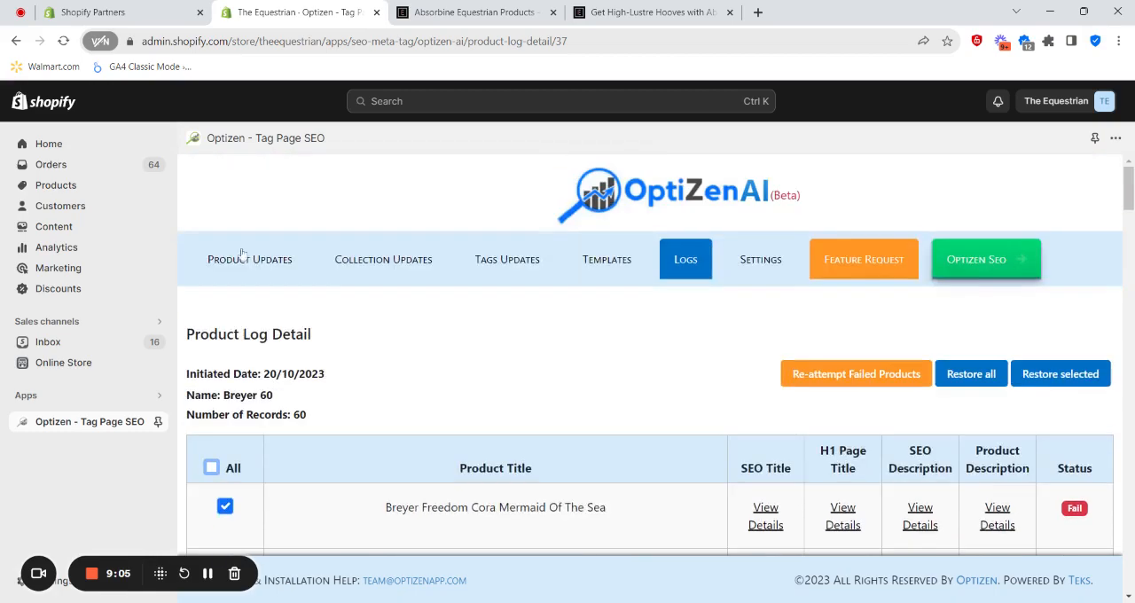
{"action": "scroll", "coordinate": [245, 255], "scroll_direction": "down", "scroll_amount": 2}
{"action": "scroll", "coordinate": [488, 271], "scroll_direction": "up", "scroll_amount": 3}
- Return to the product update logs, open the details of the Absorbine Updates entry and check the status of its products
{"action": "left_click", "coordinate": [671, 263]}
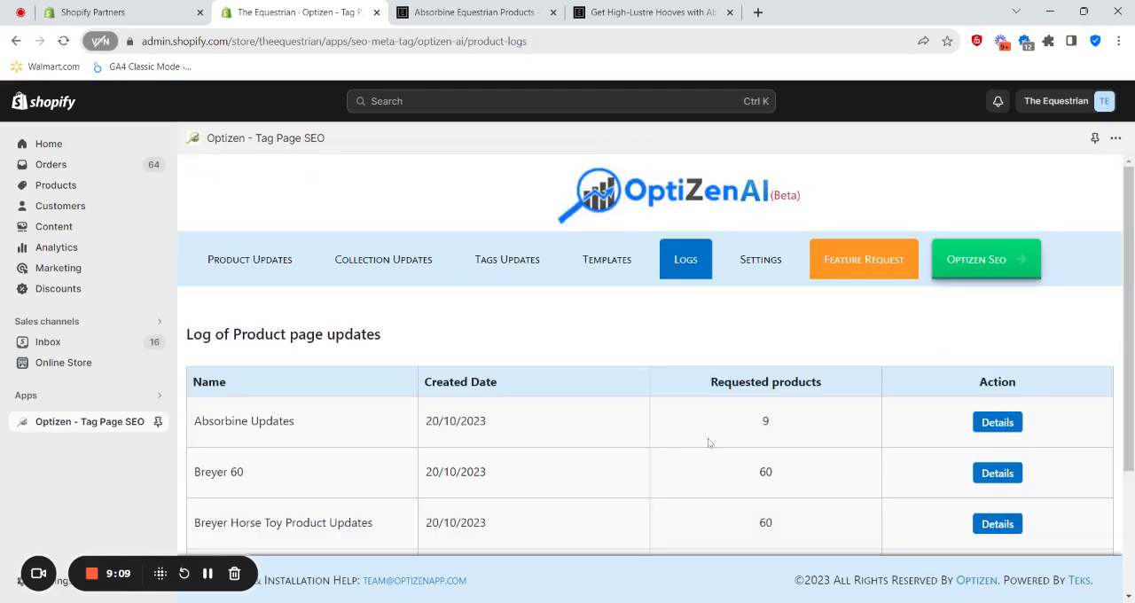
{"action": "left_click", "coordinate": [997, 423]}
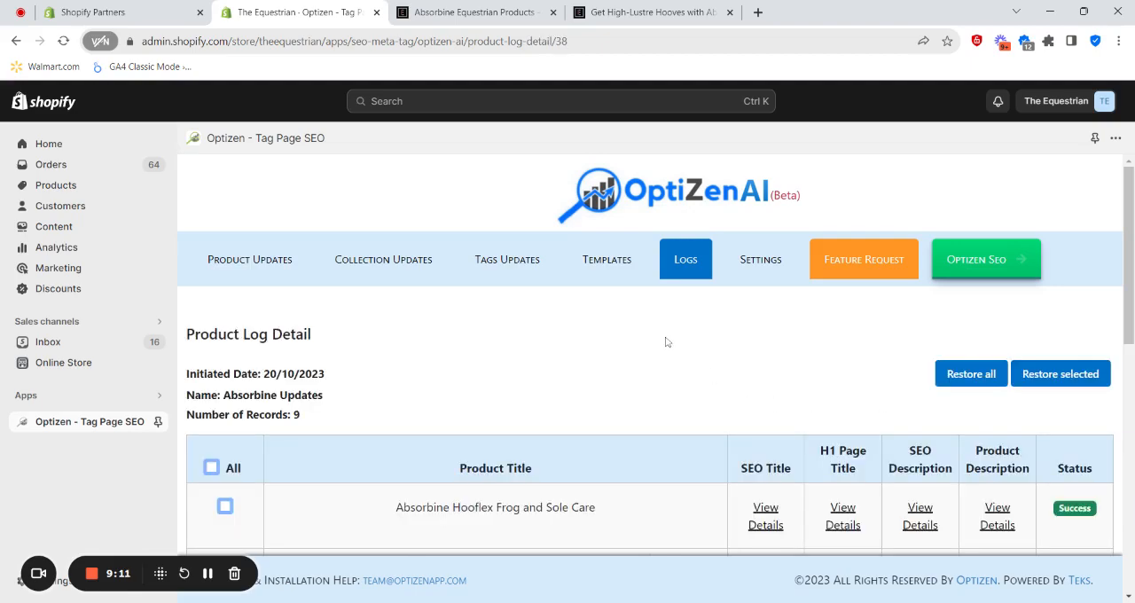
{"action": "scroll", "coordinate": [665, 340], "scroll_direction": "down", "scroll_amount": 1}
{"action": "scroll", "coordinate": [669, 335], "scroll_direction": "down", "scroll_amount": 6}
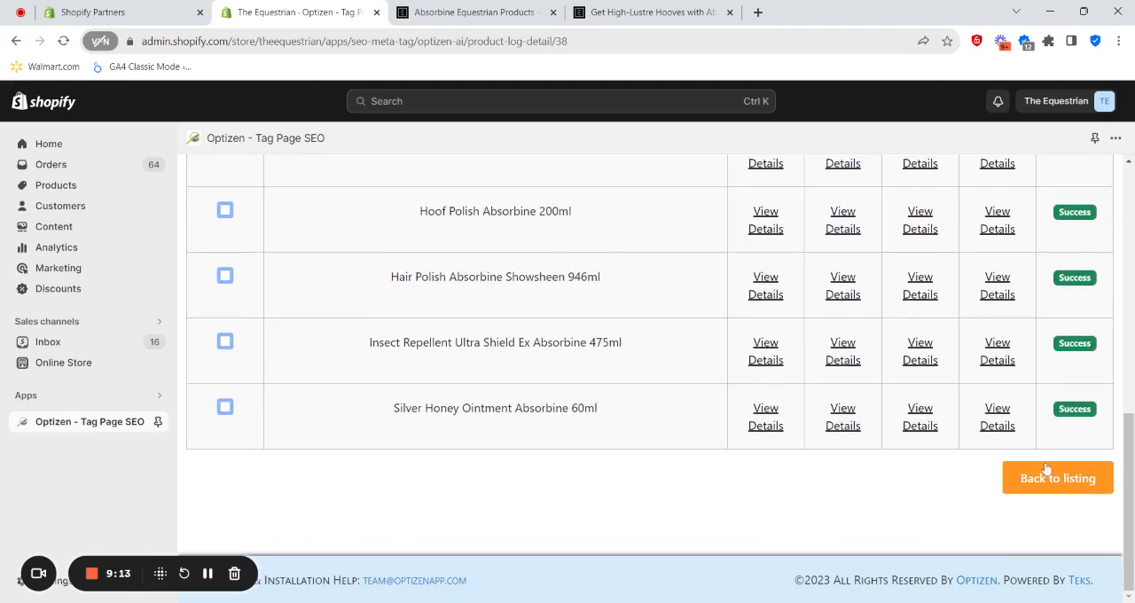
{"action": "scroll", "coordinate": [1070, 479], "scroll_direction": "up", "scroll_amount": 6}
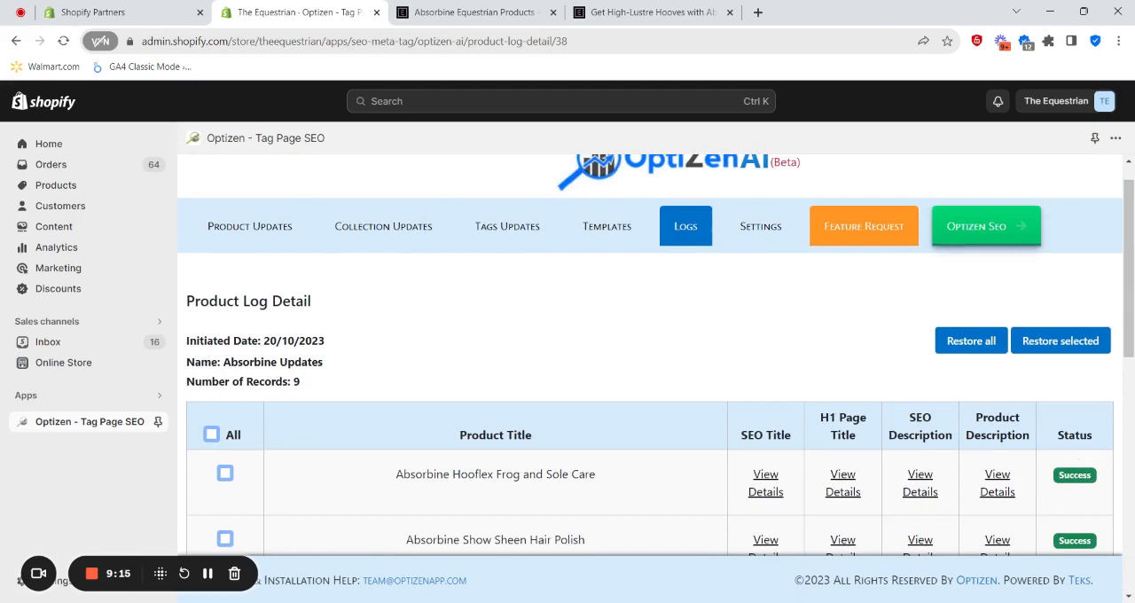
{"action": "scroll", "coordinate": [1034, 477], "scroll_direction": "down", "scroll_amount": 1}
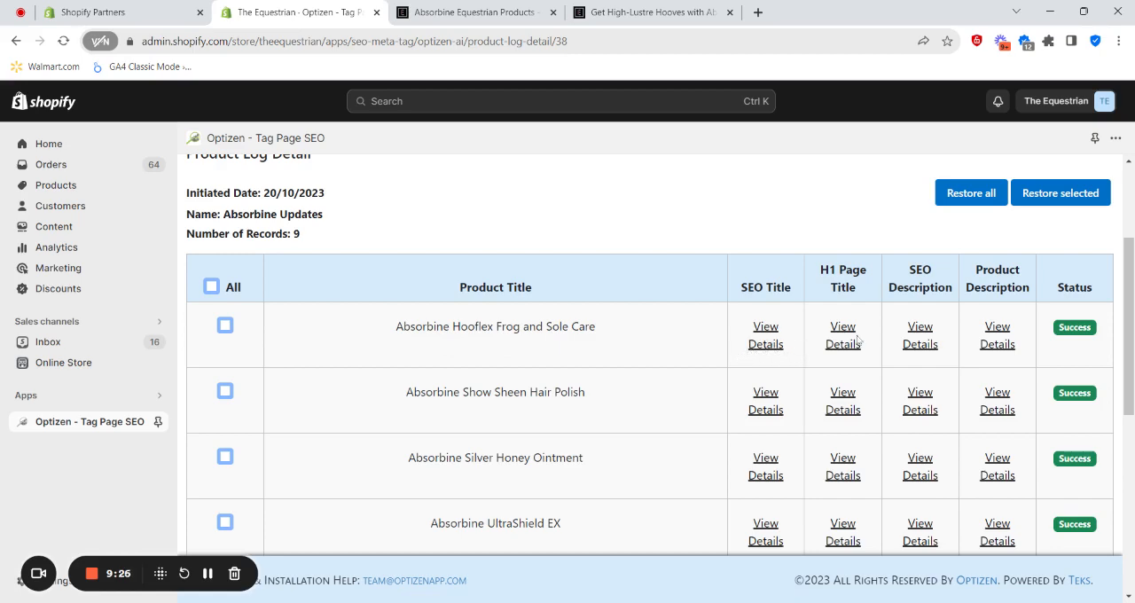
- Compare the old and new SEO title and H1 page title of Absorbine Hooflex Frog and Sole Care
{"action": "left_click", "coordinate": [769, 344]}
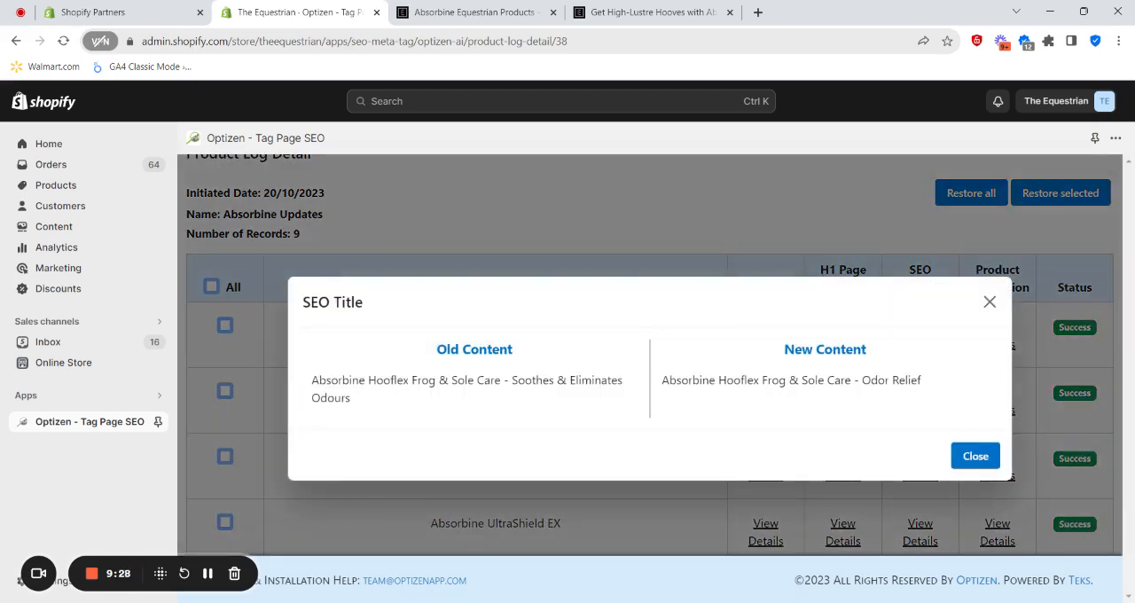
{"action": "left_click_drag", "start_coordinate": [311, 382], "coordinate": [374, 412]}
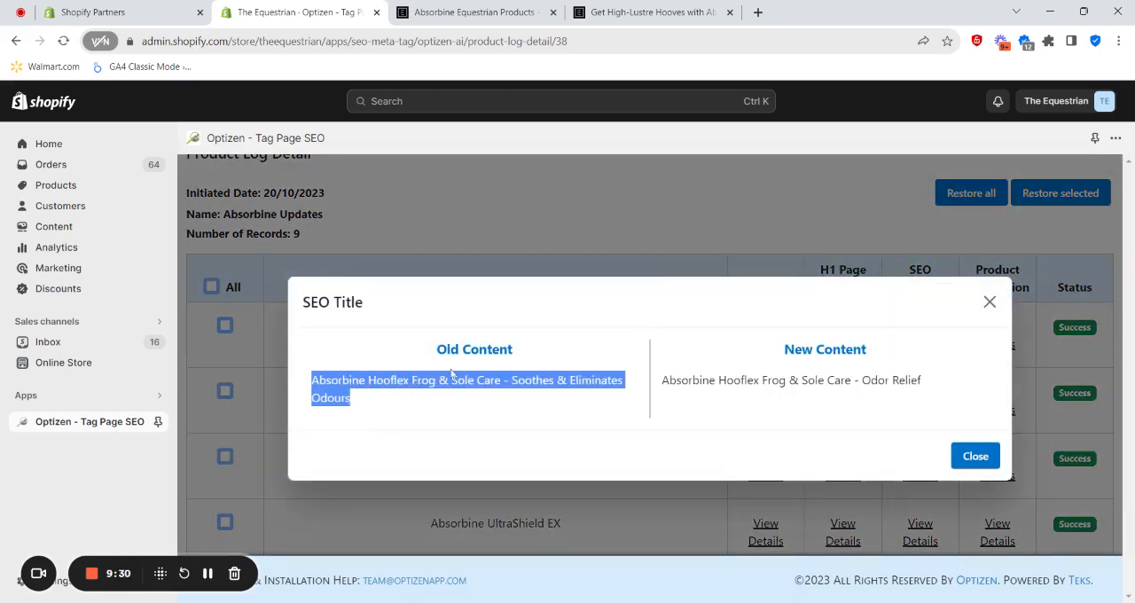
{"action": "left_click_drag", "start_coordinate": [663, 384], "coordinate": [931, 399]}
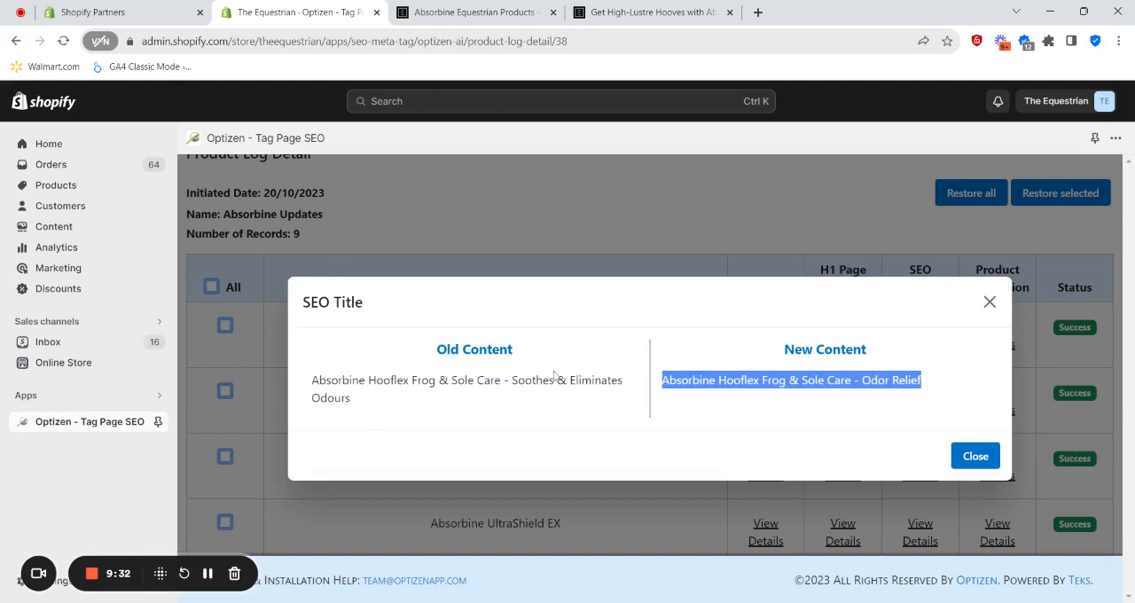
{"action": "left_click", "coordinate": [975, 456]}
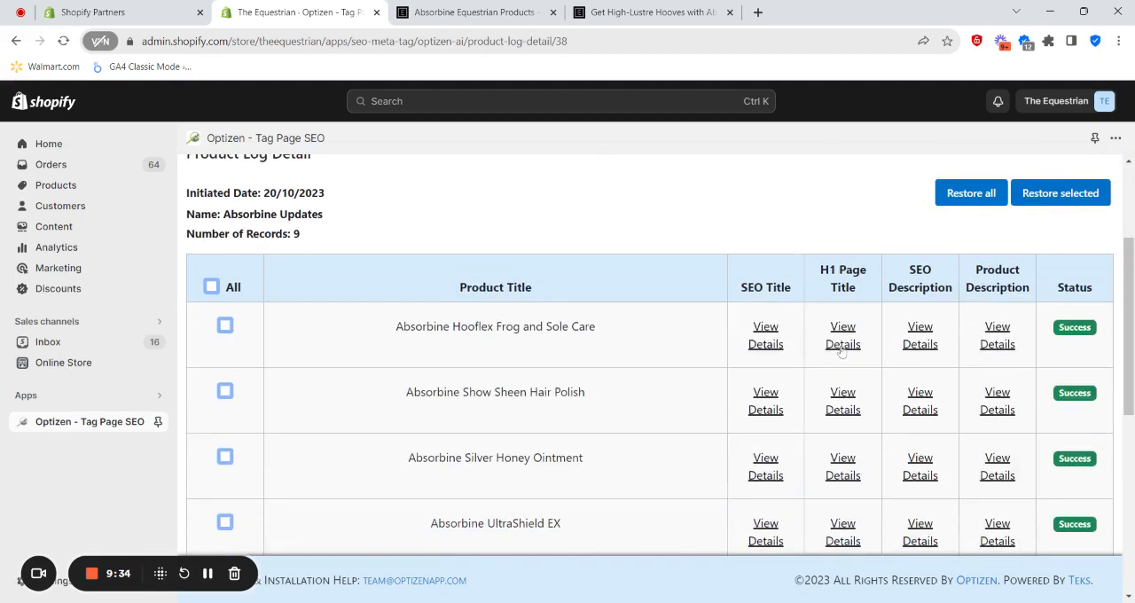
{"action": "left_click", "coordinate": [841, 347]}
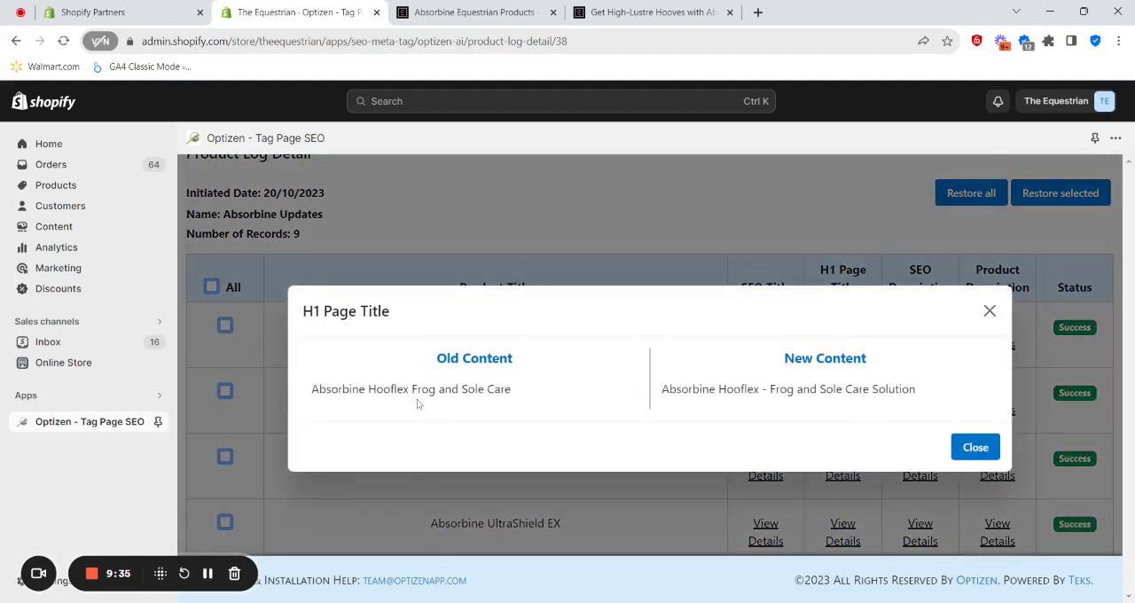
{"action": "left_click", "coordinate": [975, 448]}
- Compare the old and new SEO description and product description of Absorbine Hooflex Frog and Sole Care
{"action": "left_click", "coordinate": [910, 347]}
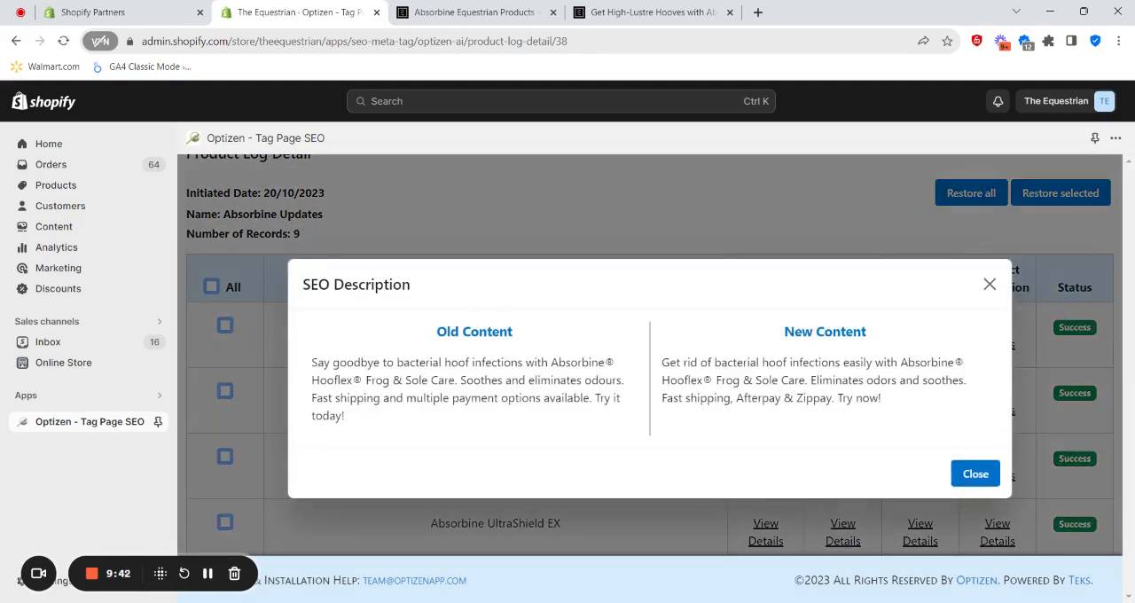
{"action": "left_click", "coordinate": [969, 471]}
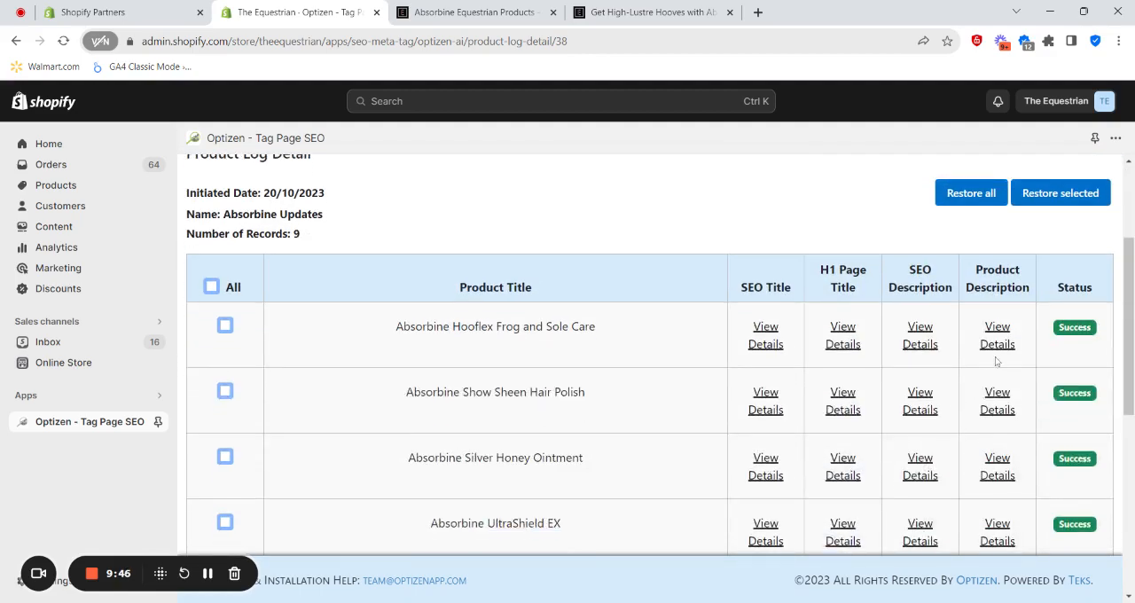
{"action": "left_click", "coordinate": [996, 354]}
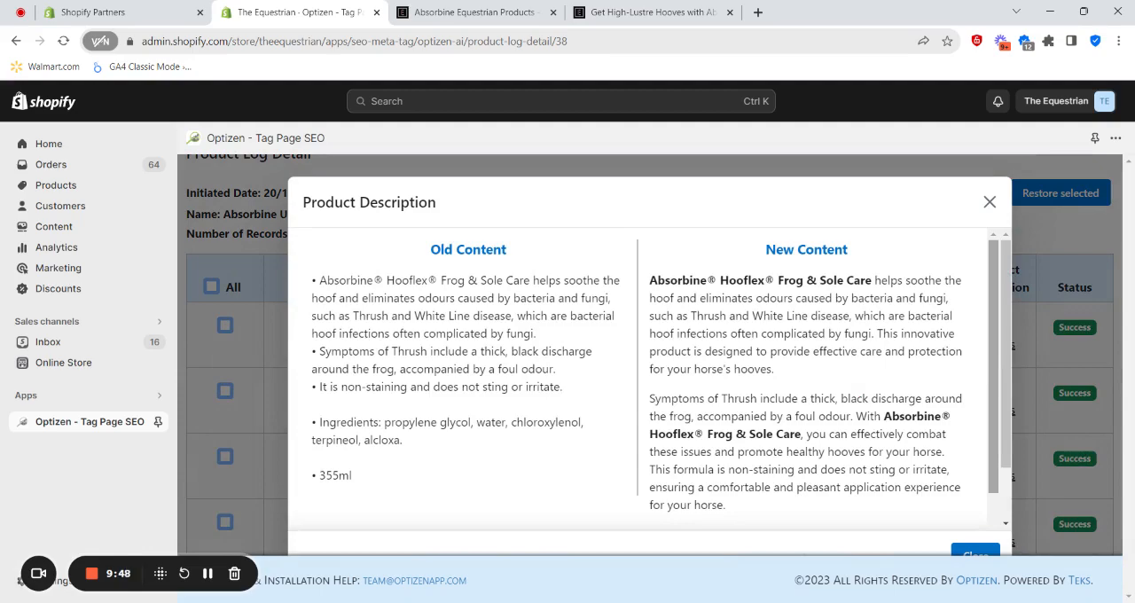
{"action": "scroll", "coordinate": [402, 387], "scroll_direction": "down", "scroll_amount": 2}
{"action": "scroll", "coordinate": [403, 390], "scroll_direction": "up", "scroll_amount": 2}
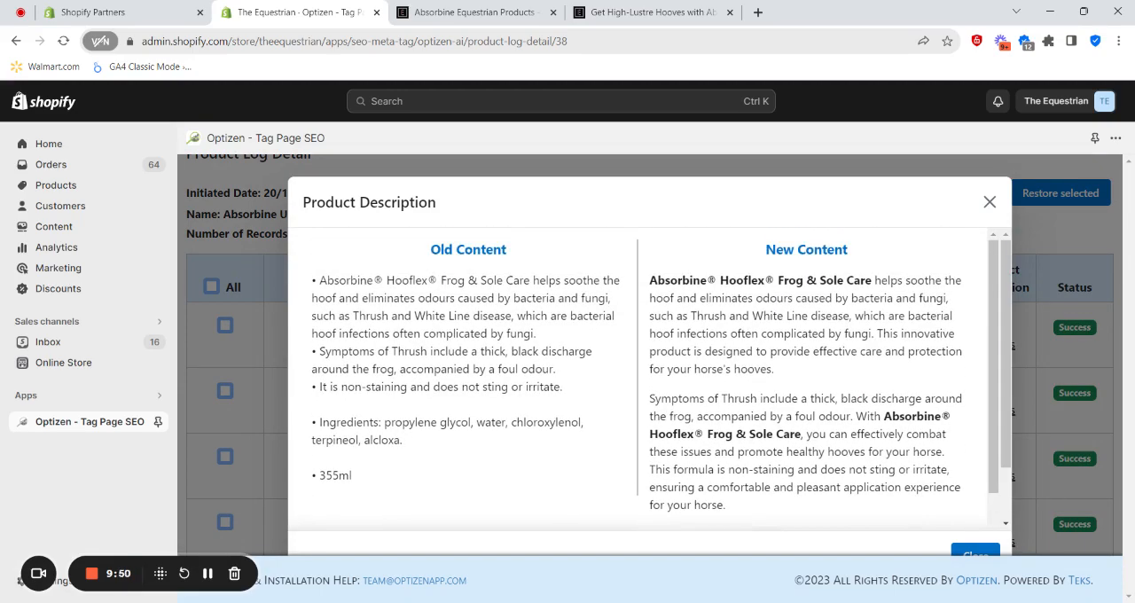
{"action": "scroll", "coordinate": [638, 373], "scroll_direction": "down", "scroll_amount": 2}
{"action": "scroll", "coordinate": [638, 372], "scroll_direction": "up", "scroll_amount": 2}
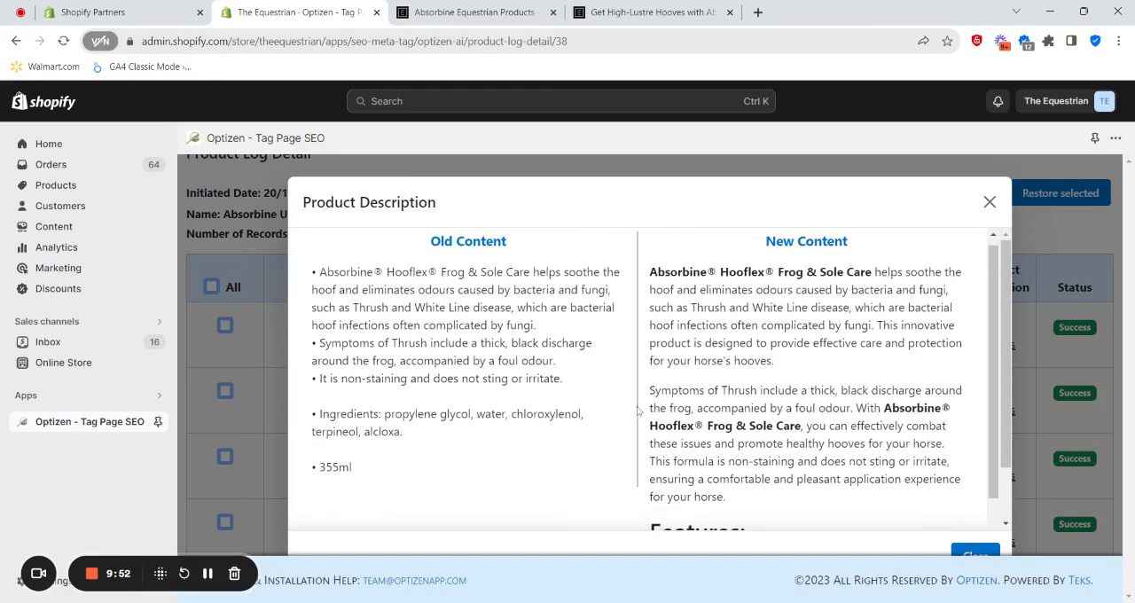
{"action": "scroll", "coordinate": [638, 373], "scroll_direction": "down", "scroll_amount": 3}
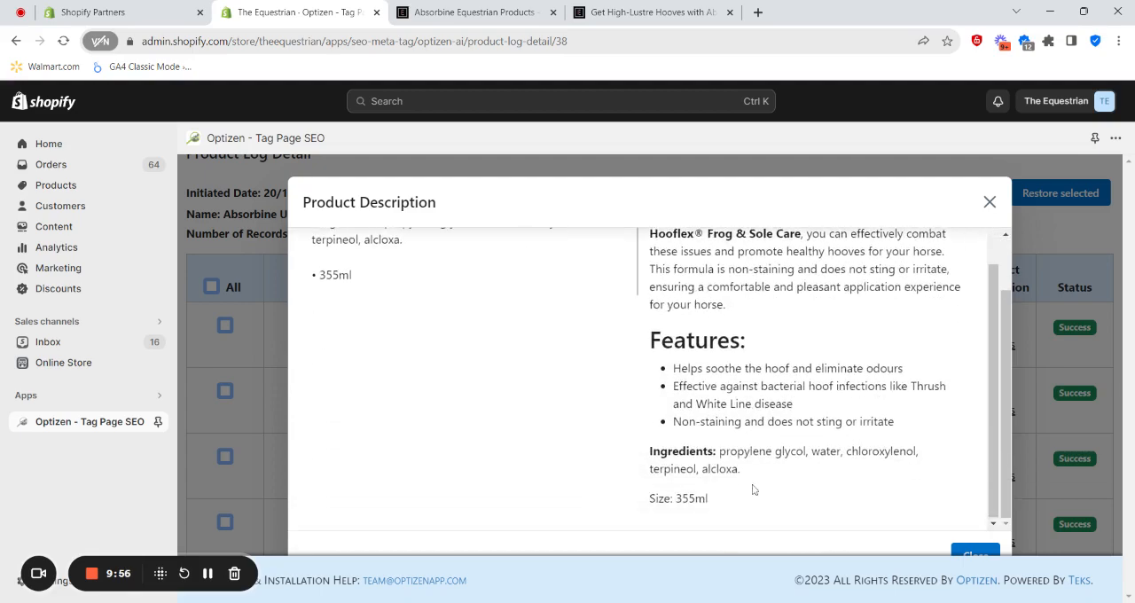
{"action": "scroll", "coordinate": [756, 488], "scroll_direction": "up", "scroll_amount": 2}
{"action": "scroll", "coordinate": [755, 444], "scroll_direction": "up", "scroll_amount": 1}
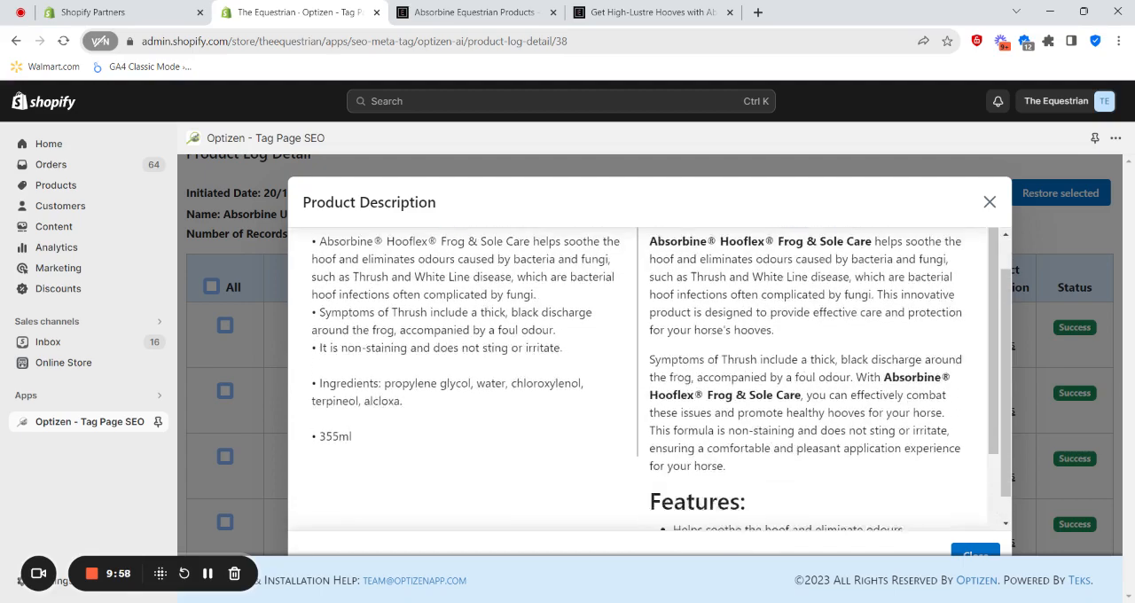
{"action": "scroll", "coordinate": [943, 503], "scroll_direction": "down", "scroll_amount": 1}
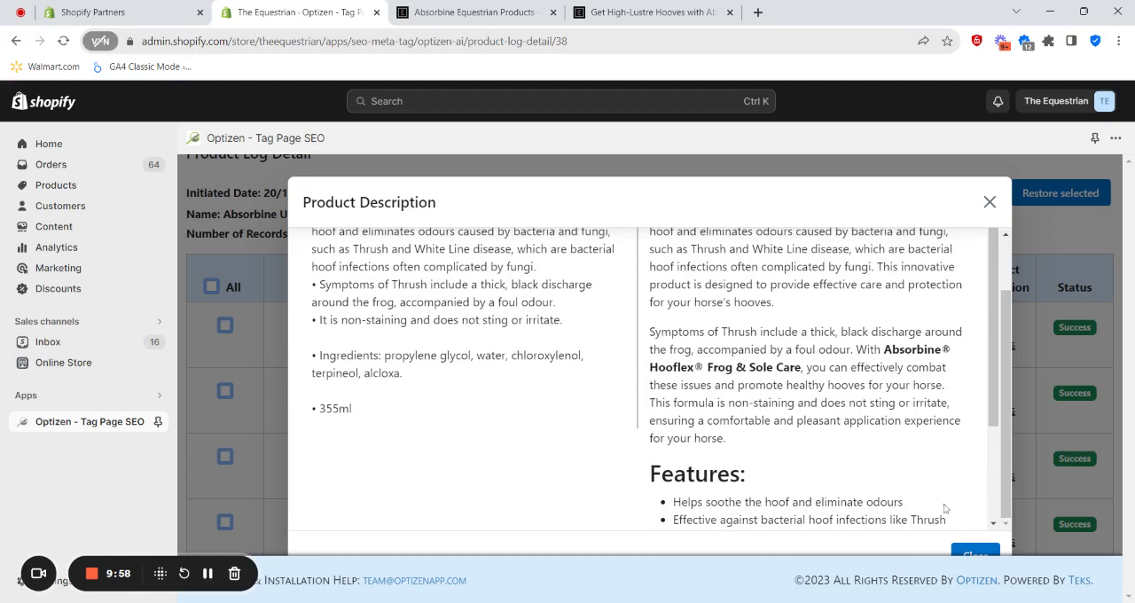
{"action": "left_click", "coordinate": [989, 203]}
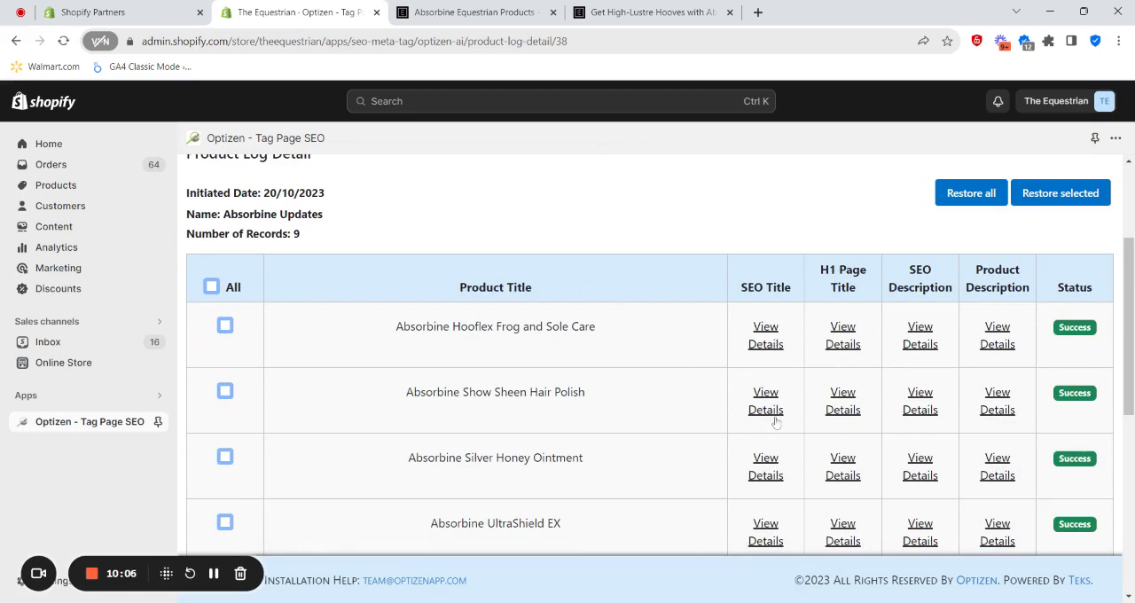
- Look through the remaining Absorbine products in the log and check their update statuses
{"action": "scroll", "coordinate": [771, 423], "scroll_direction": "down", "scroll_amount": 3}
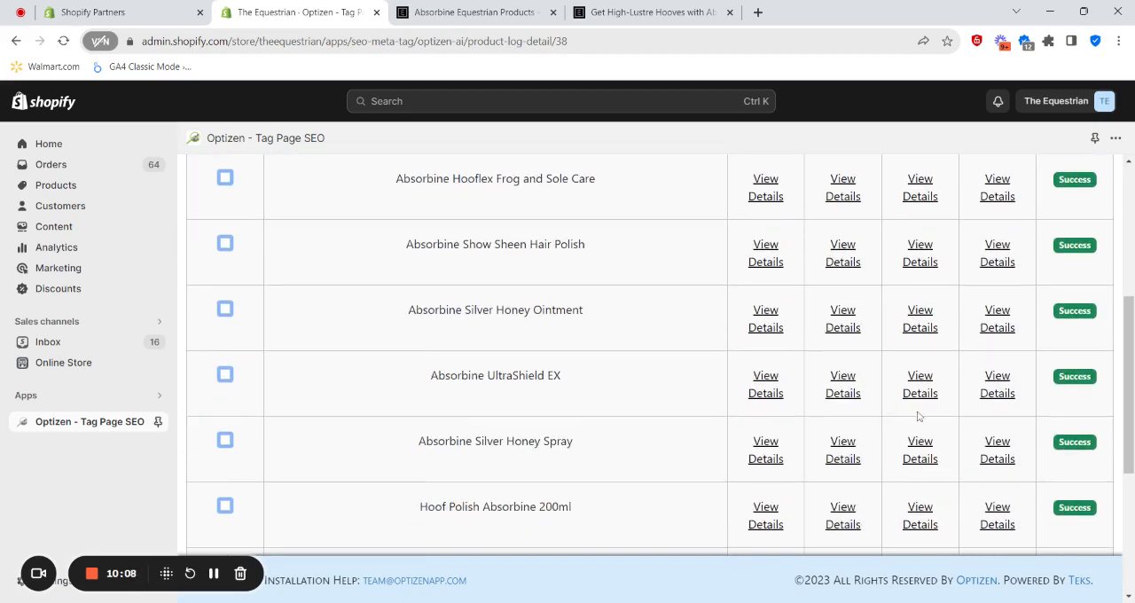
{"action": "scroll", "coordinate": [847, 397], "scroll_direction": "up", "scroll_amount": 3}
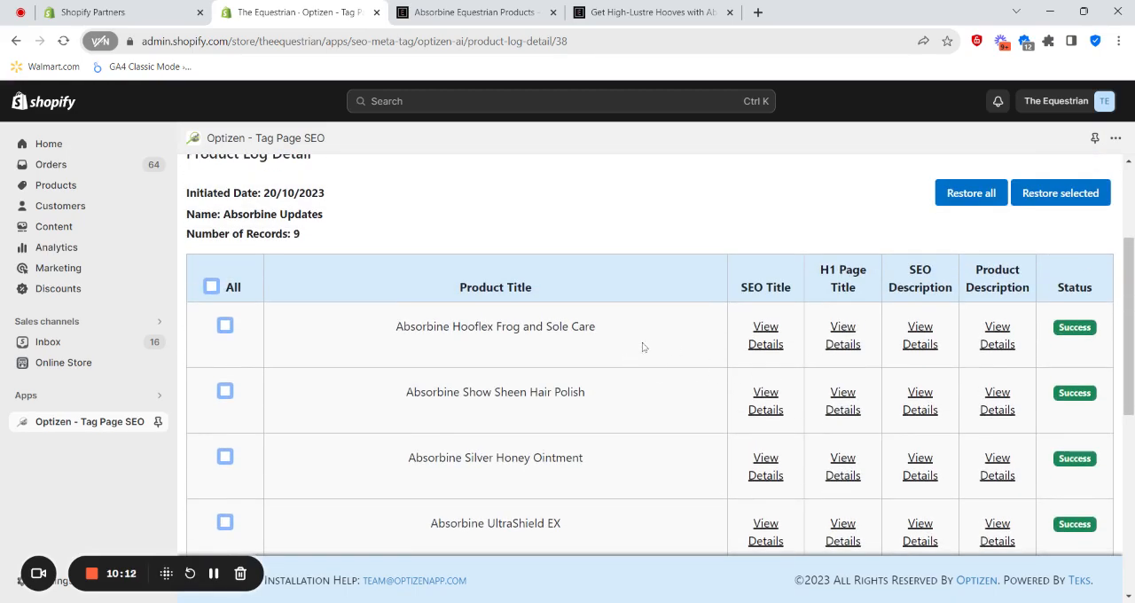
{"action": "scroll", "coordinate": [917, 399], "scroll_direction": "up", "scroll_amount": 1}
{"action": "scroll", "coordinate": [922, 399], "scroll_direction": "down", "scroll_amount": 4}
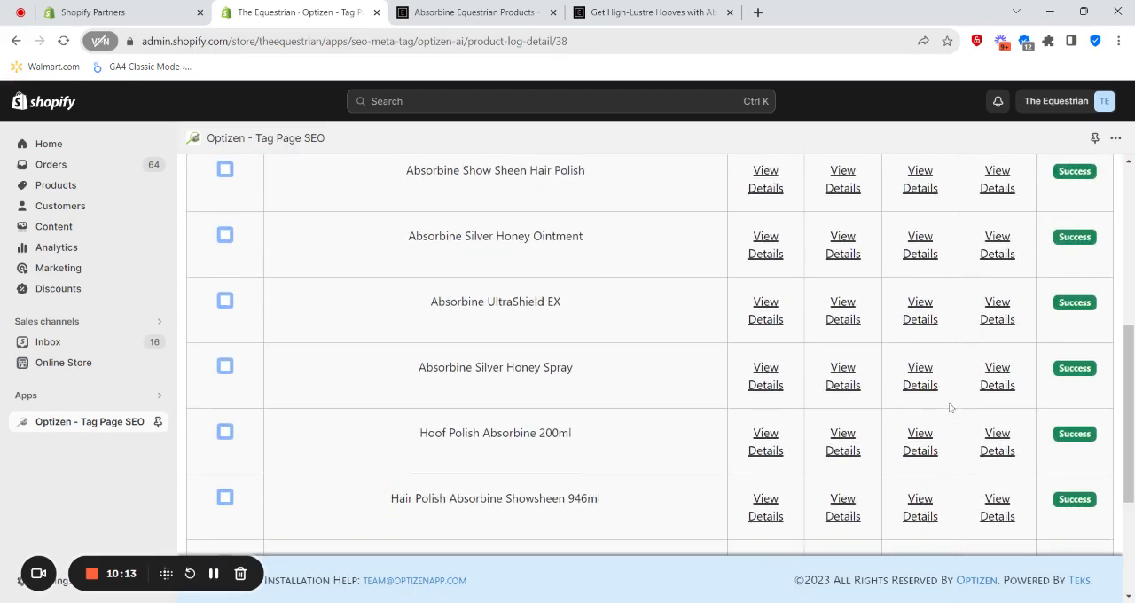
{"action": "scroll", "coordinate": [929, 403], "scroll_direction": "up", "scroll_amount": 2}
{"action": "scroll", "coordinate": [929, 403], "scroll_direction": "up", "scroll_amount": 2}
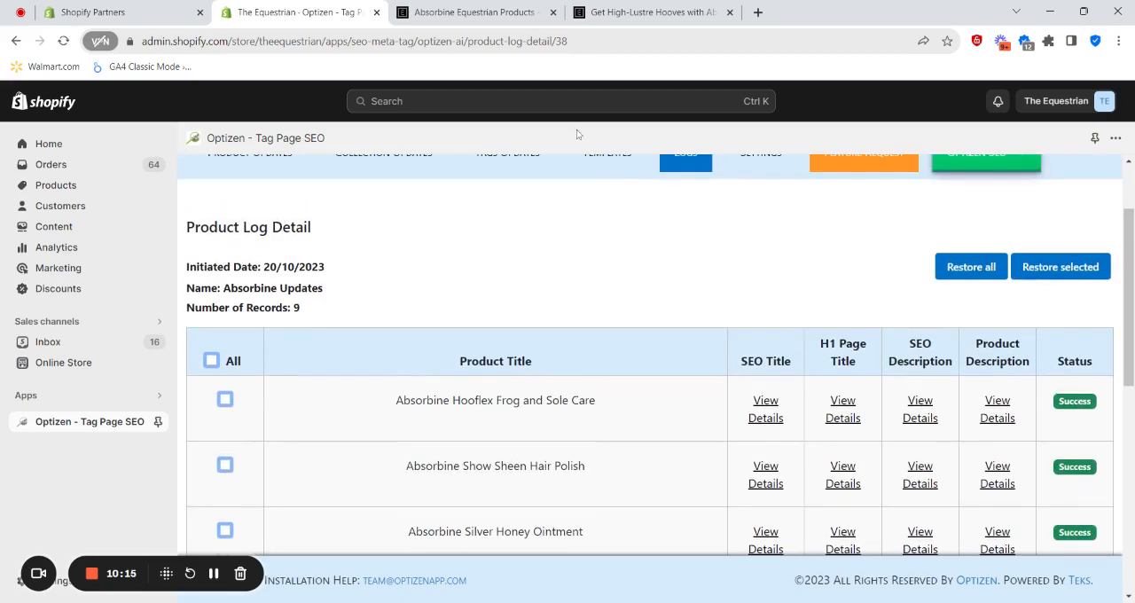
- Switch to the storefront page of the Absorbine 200ml hoof polish and review its title and description before refreshing
{"action": "left_click", "coordinate": [624, 19]}
{"action": "scroll", "coordinate": [981, 317], "scroll_direction": "up", "scroll_amount": 1}
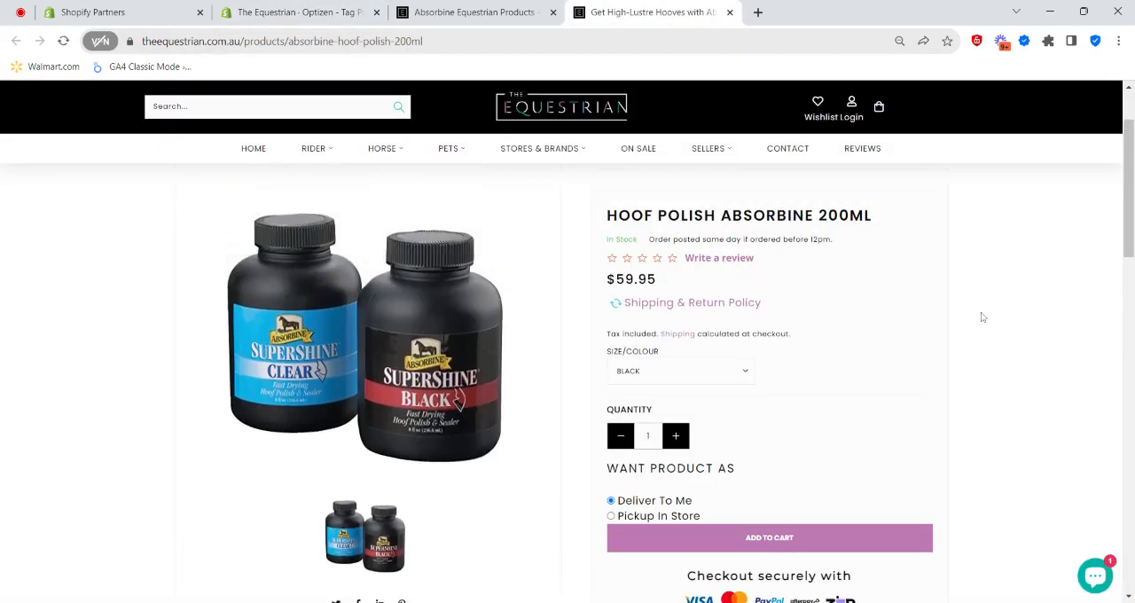
{"action": "scroll", "coordinate": [842, 340], "scroll_direction": "up", "scroll_amount": 1}
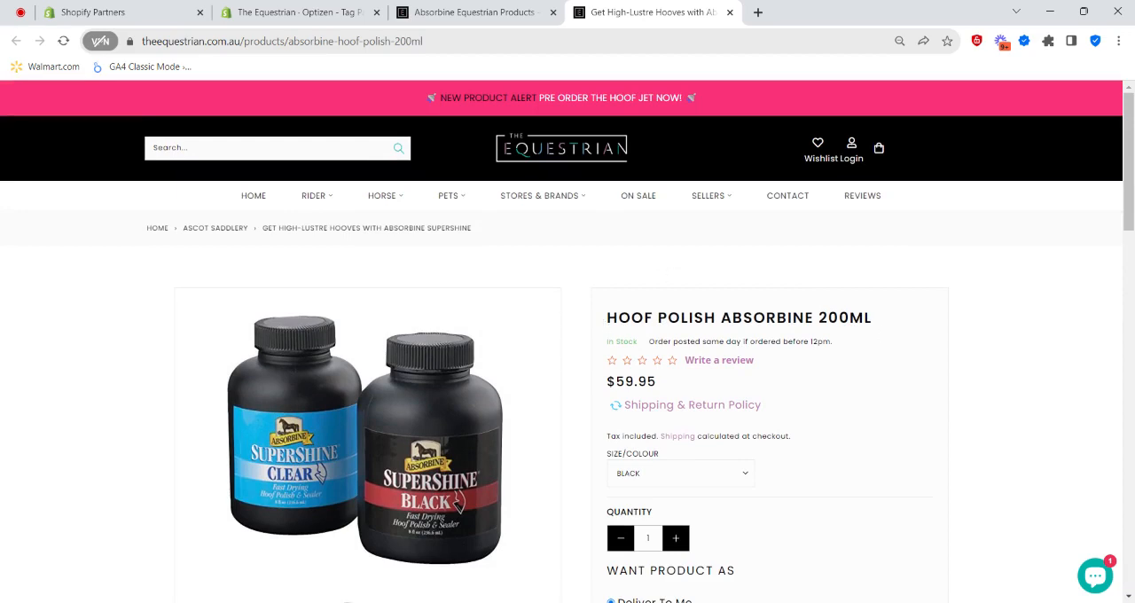
{"action": "scroll", "coordinate": [560, 401], "scroll_direction": "down", "scroll_amount": 3}
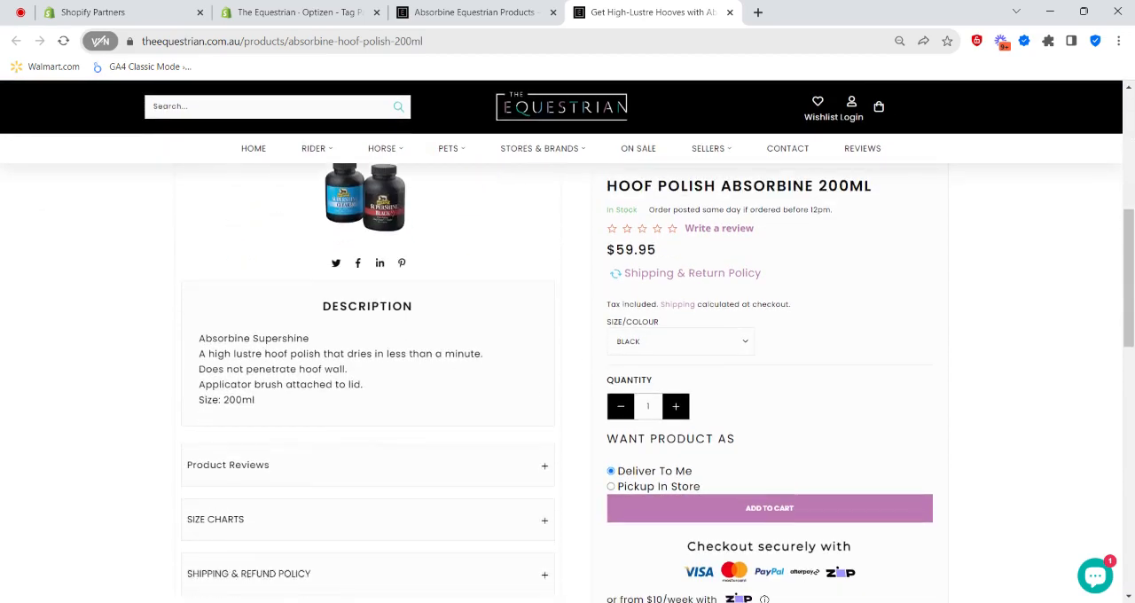
{"action": "scroll", "coordinate": [559, 401], "scroll_direction": "up", "scroll_amount": 3}
- Reload the hoof polish storefront page and review its updated title, description and features
{"action": "left_click", "coordinate": [64, 41]}
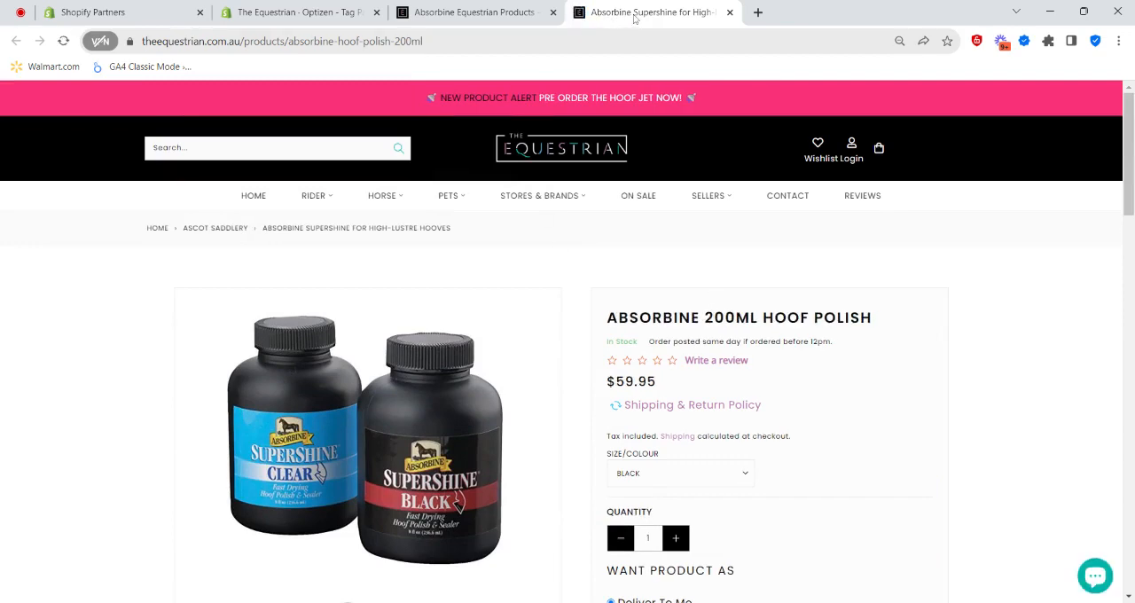
{"action": "scroll", "coordinate": [766, 378], "scroll_direction": "down", "scroll_amount": 5}
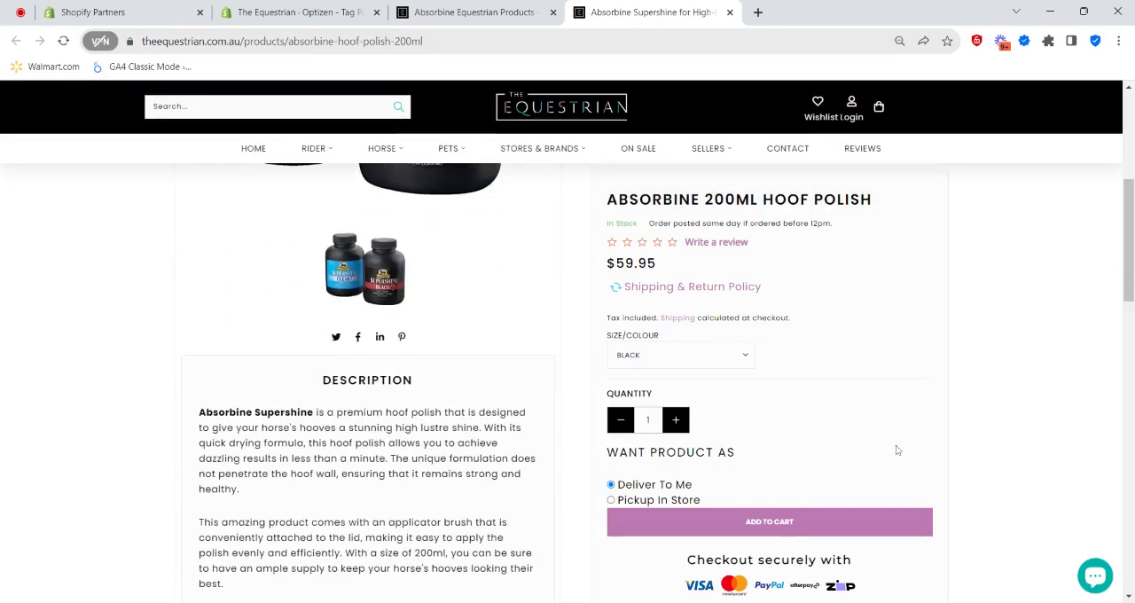
{"action": "scroll", "coordinate": [319, 328], "scroll_direction": "up", "scroll_amount": 2}
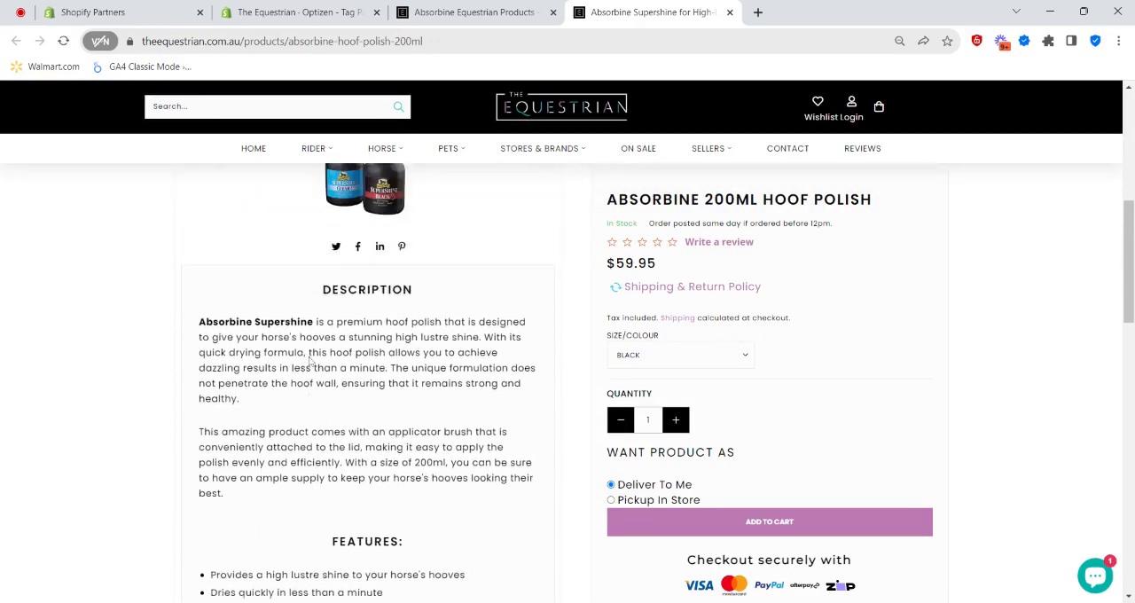
- Review the hoof polish description and features on the storefront and switch back to the Absorbine Updates log in Shopify
{"action": "scroll", "coordinate": [279, 385], "scroll_direction": "down", "scroll_amount": 3}
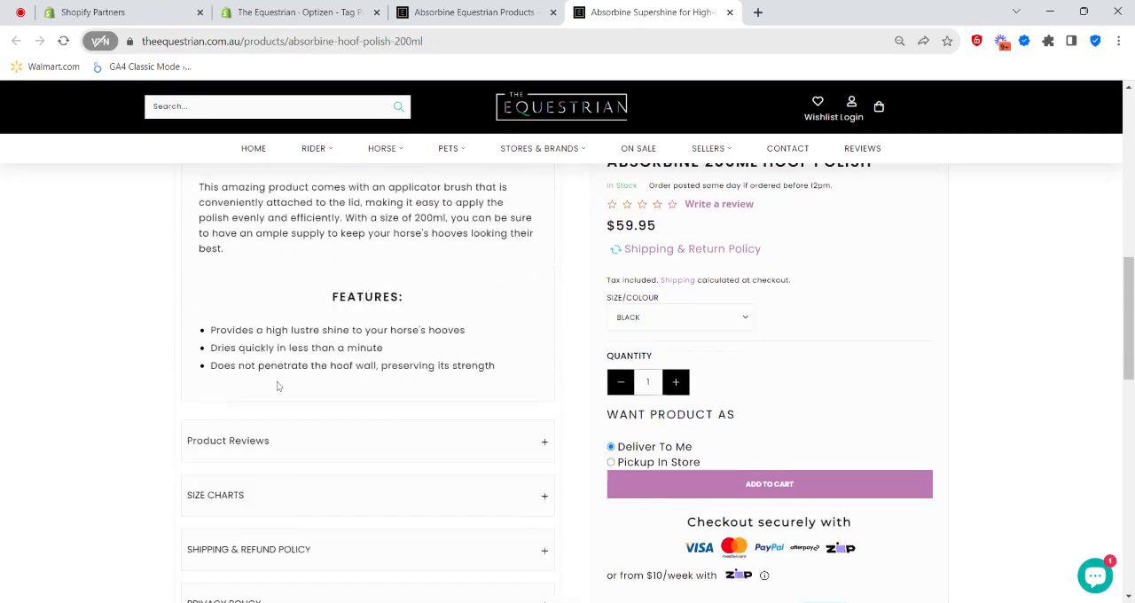
{"action": "scroll", "coordinate": [330, 408], "scroll_direction": "up", "scroll_amount": 3}
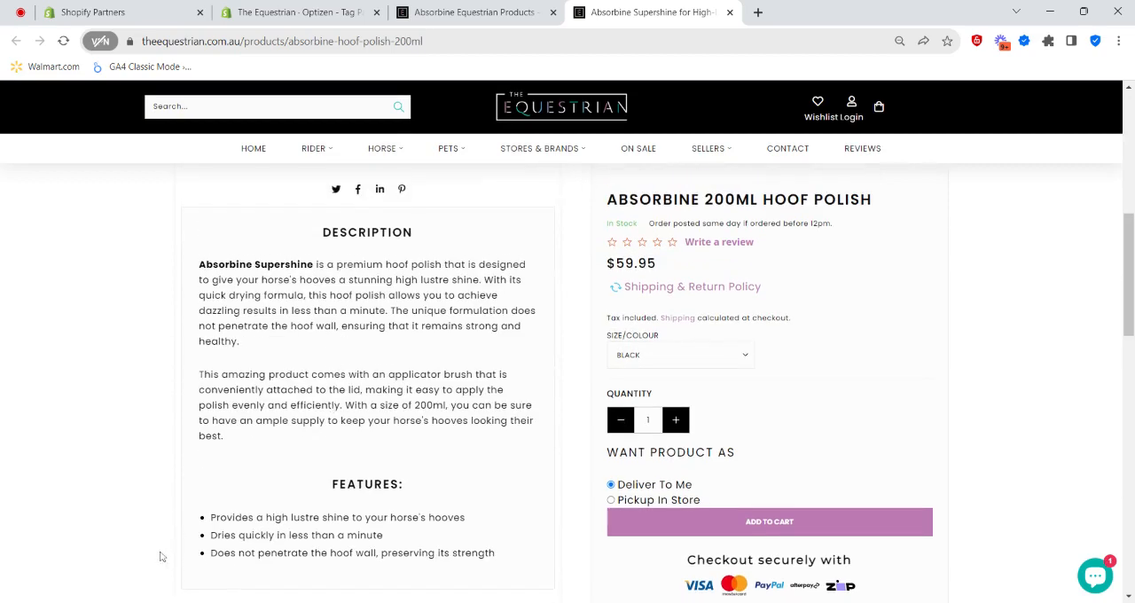
{"action": "left_click", "coordinate": [456, 12]}
{"action": "left_click", "coordinate": [302, 12]}
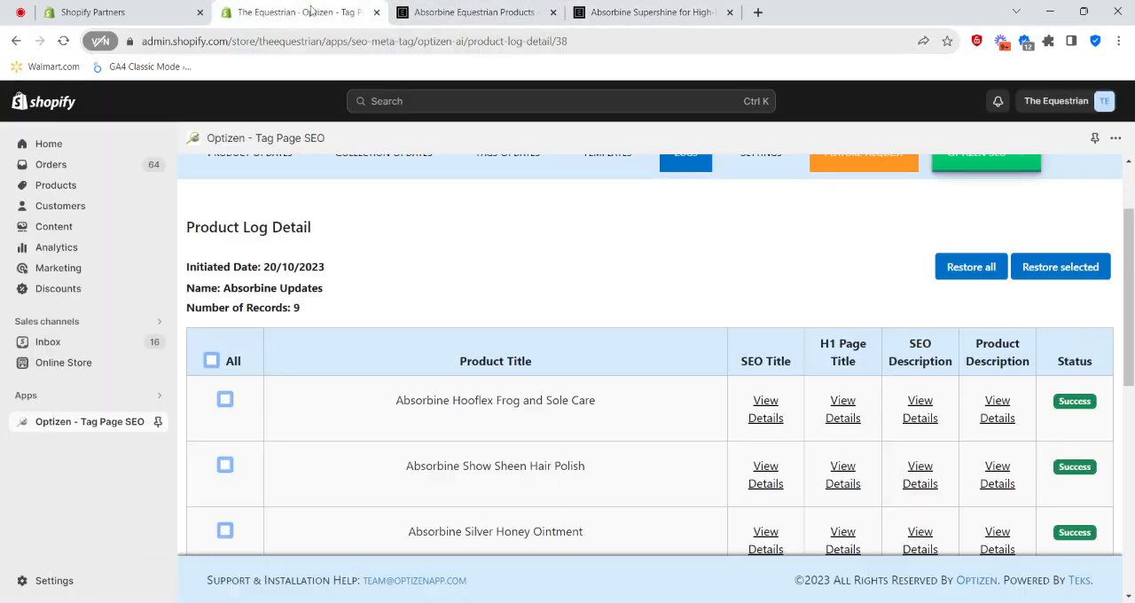
- Look over the Absorbine Updates log detail, checking the product list, update statuses and restore options
{"action": "scroll", "coordinate": [735, 431], "scroll_direction": "down", "scroll_amount": 2}
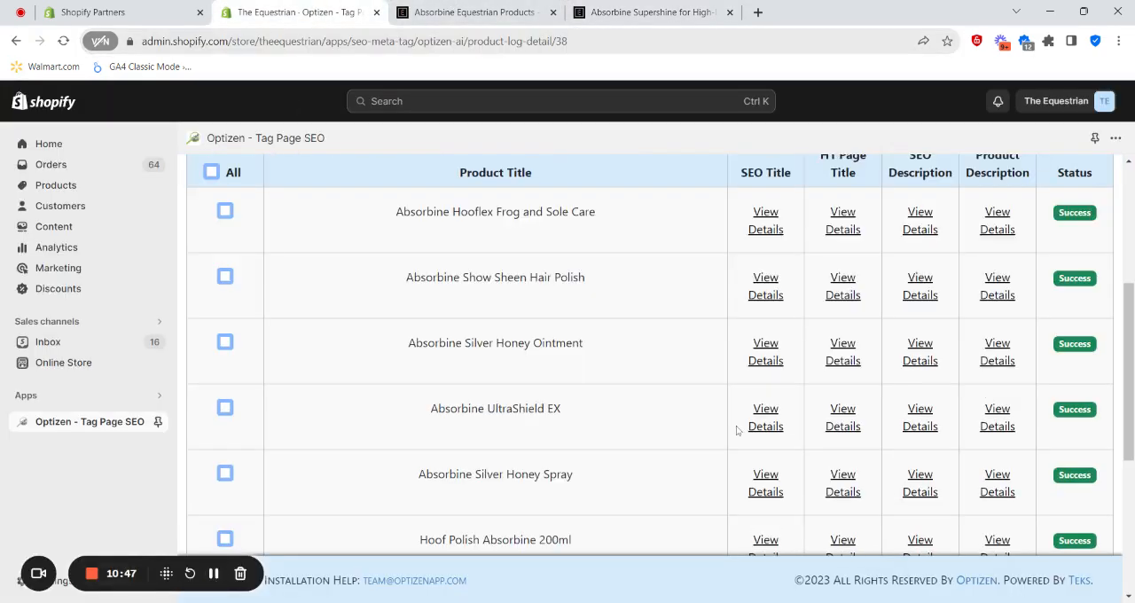
{"action": "scroll", "coordinate": [732, 403], "scroll_direction": "up", "scroll_amount": 3}
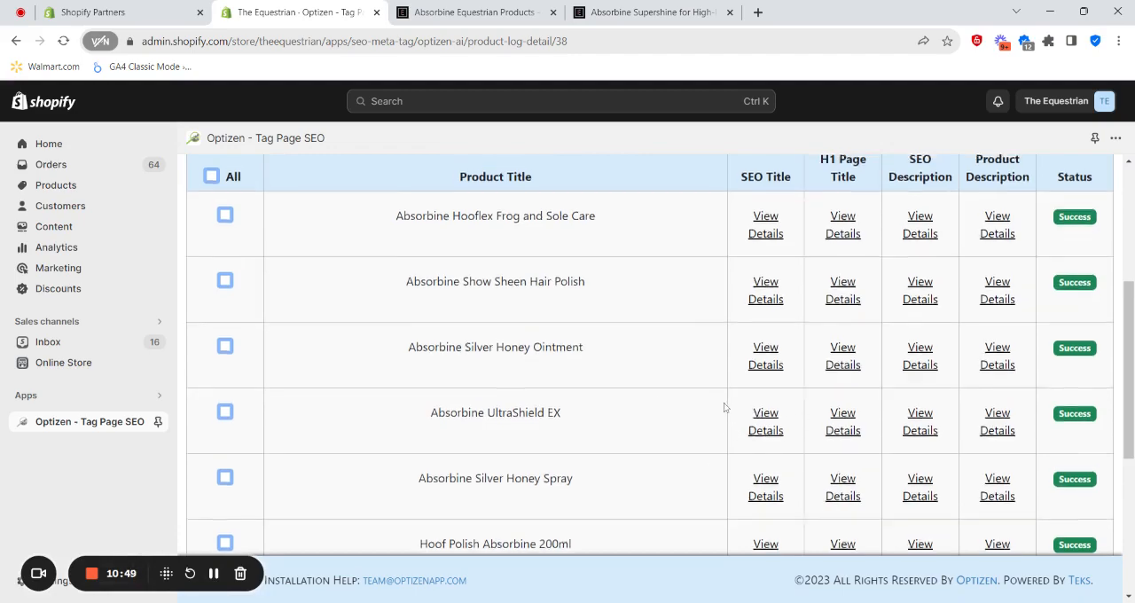
{"action": "scroll", "coordinate": [723, 407], "scroll_direction": "down", "scroll_amount": 3}
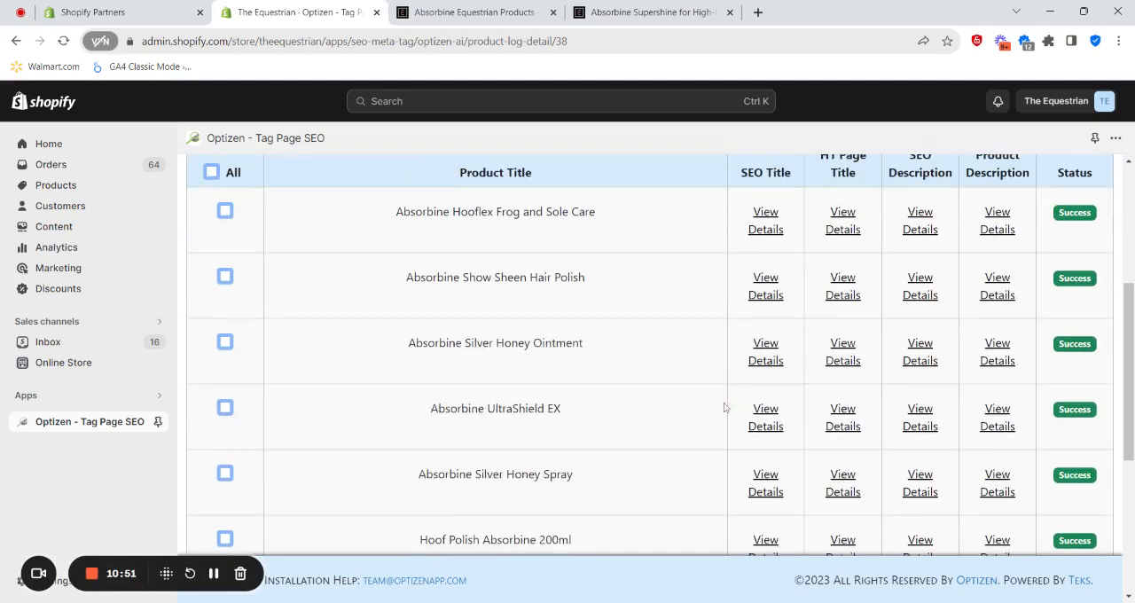
{"action": "scroll", "coordinate": [724, 407], "scroll_direction": "up", "scroll_amount": 2}
{"action": "scroll", "coordinate": [756, 417], "scroll_direction": "up", "scroll_amount": 1}
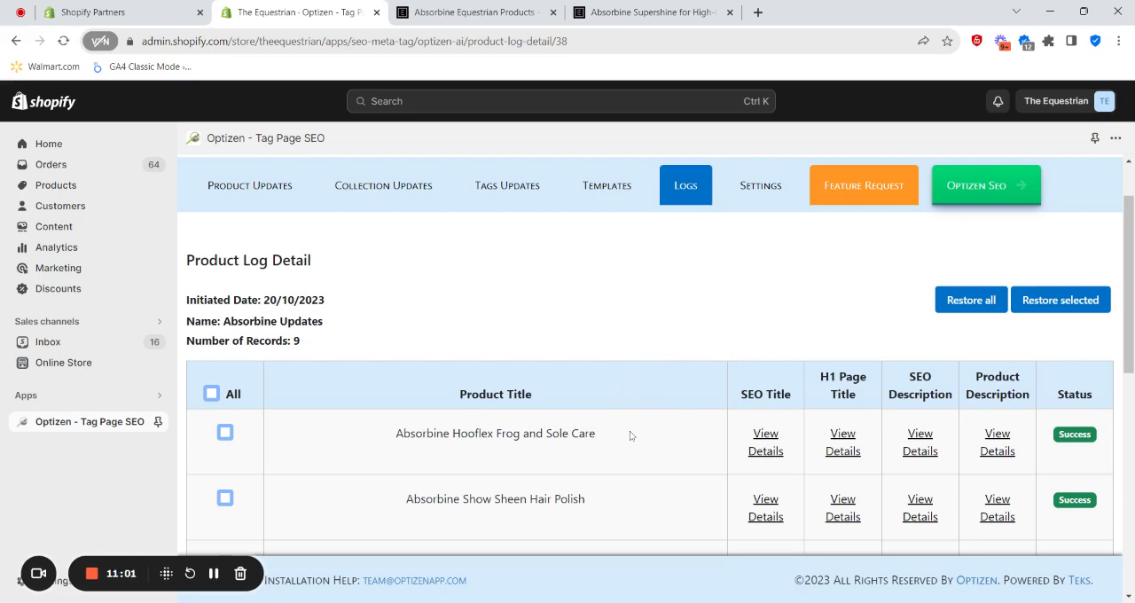
{"action": "scroll", "coordinate": [612, 356], "scroll_direction": "down", "scroll_amount": 1}
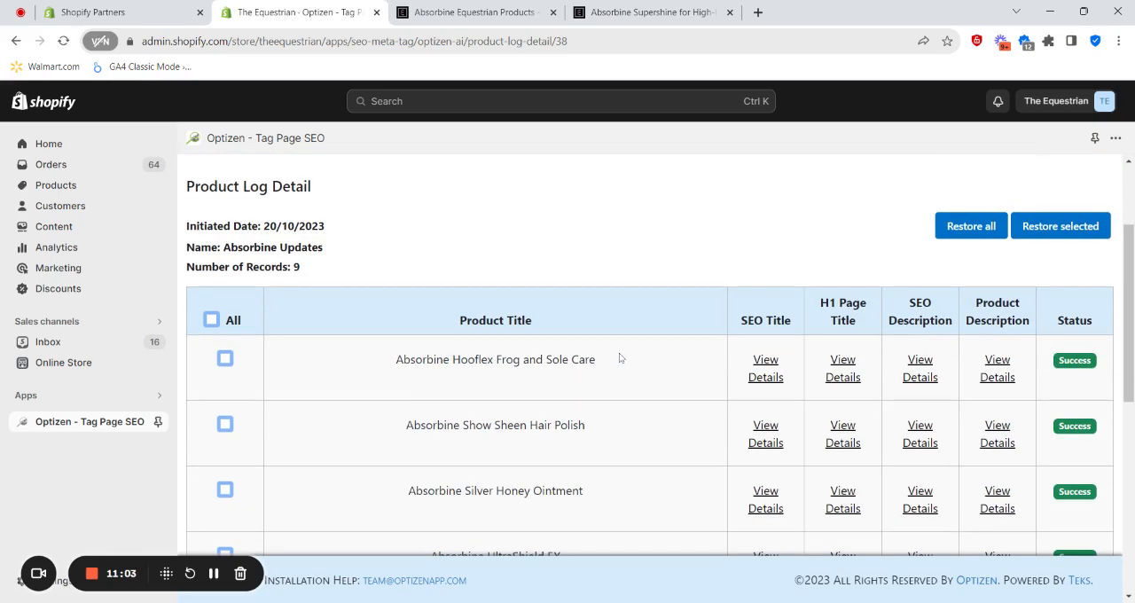
{"action": "scroll", "coordinate": [628, 360], "scroll_direction": "up", "scroll_amount": 1}
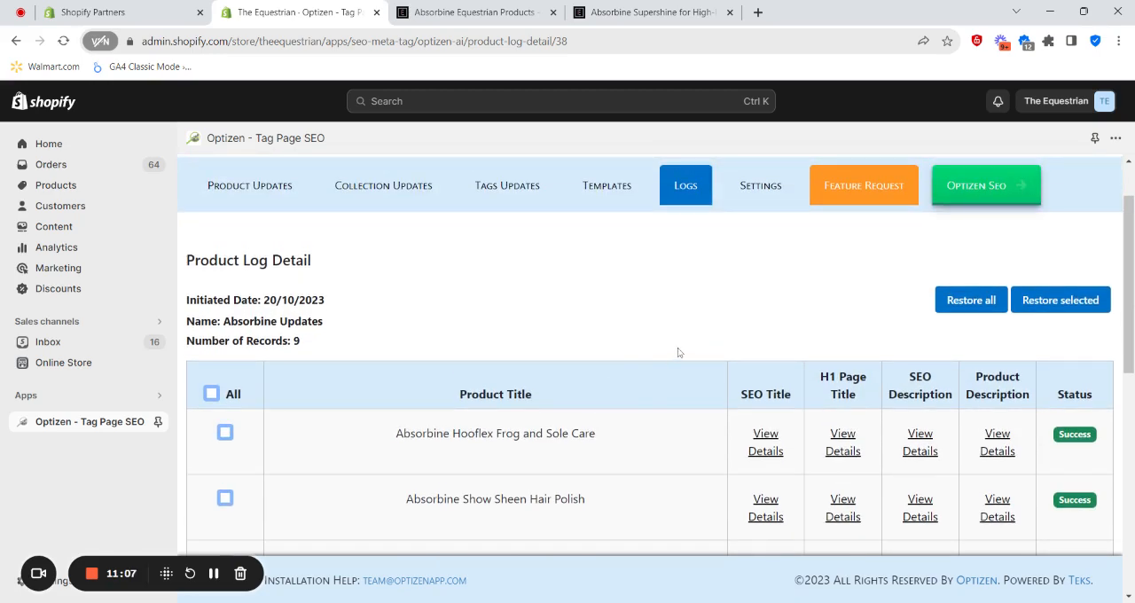
{"action": "scroll", "coordinate": [645, 352], "scroll_direction": "down", "scroll_amount": 1}
{"action": "scroll", "coordinate": [644, 319], "scroll_direction": "up", "scroll_amount": 1}
{"action": "scroll", "coordinate": [633, 349], "scroll_direction": "down", "scroll_amount": 1}
{"action": "scroll", "coordinate": [650, 329], "scroll_direction": "up", "scroll_amount": 2}
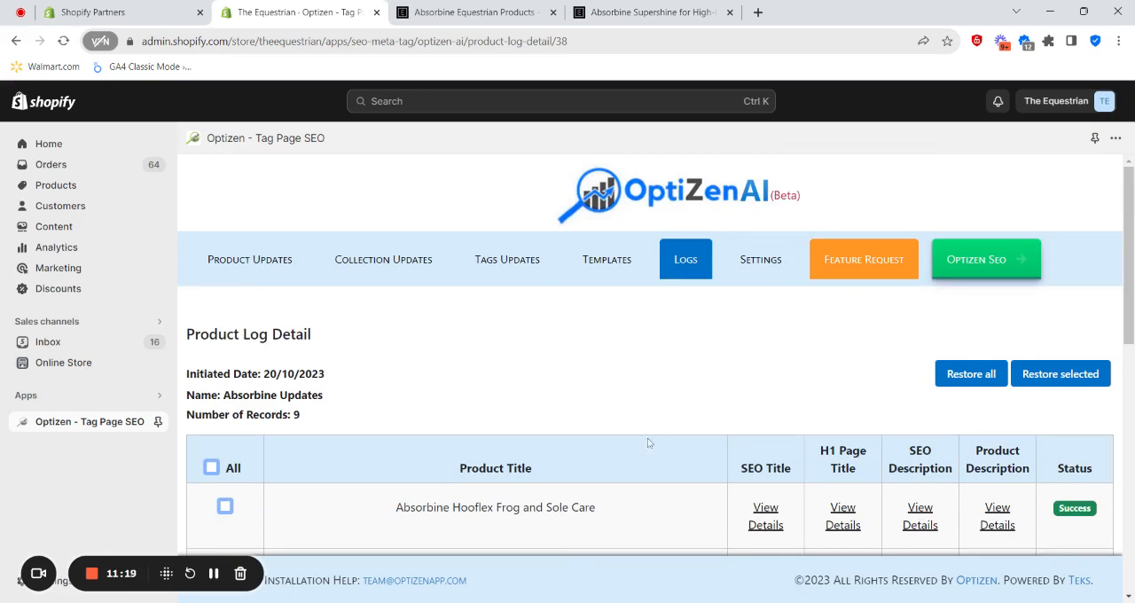
- Start a new product update with the Equestrian Grackle Bridle - Equipe Patent Rolled Design selected and proceed to its prompts
{"action": "left_click", "coordinate": [256, 262]}
{"action": "scroll", "coordinate": [913, 432], "scroll_direction": "down", "scroll_amount": 2}
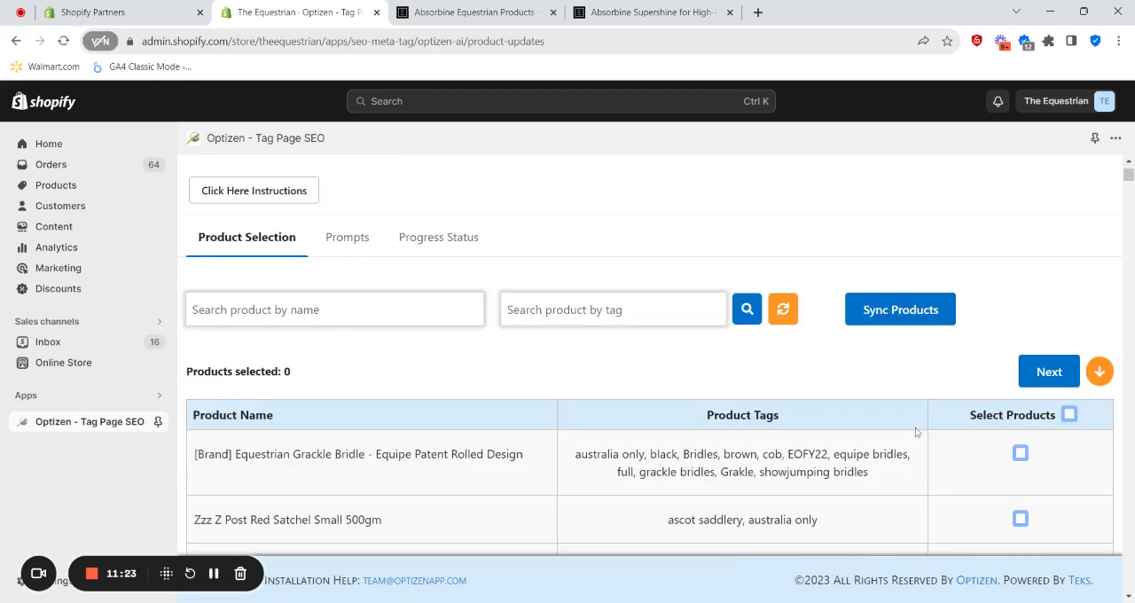
{"action": "left_click", "coordinate": [1019, 454]}
{"action": "left_click", "coordinate": [1039, 373]}
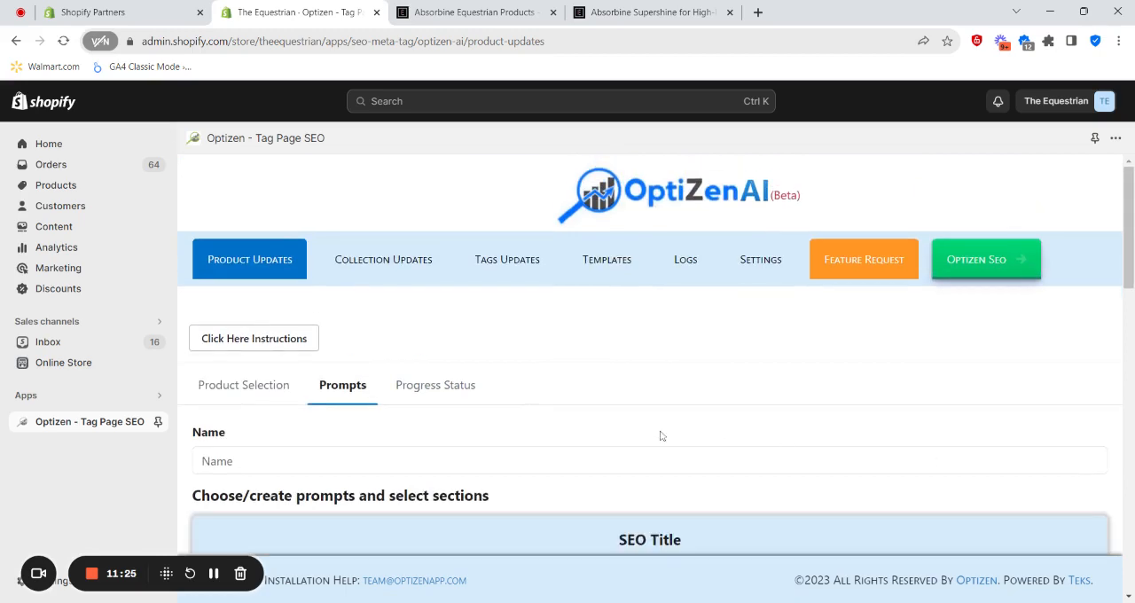
- Look at the prompt repository choices for the SEO Title and H1 Page Title sections
{"action": "scroll", "coordinate": [375, 377], "scroll_direction": "down", "scroll_amount": 3}
{"action": "scroll", "coordinate": [567, 329], "scroll_direction": "down", "scroll_amount": 1}
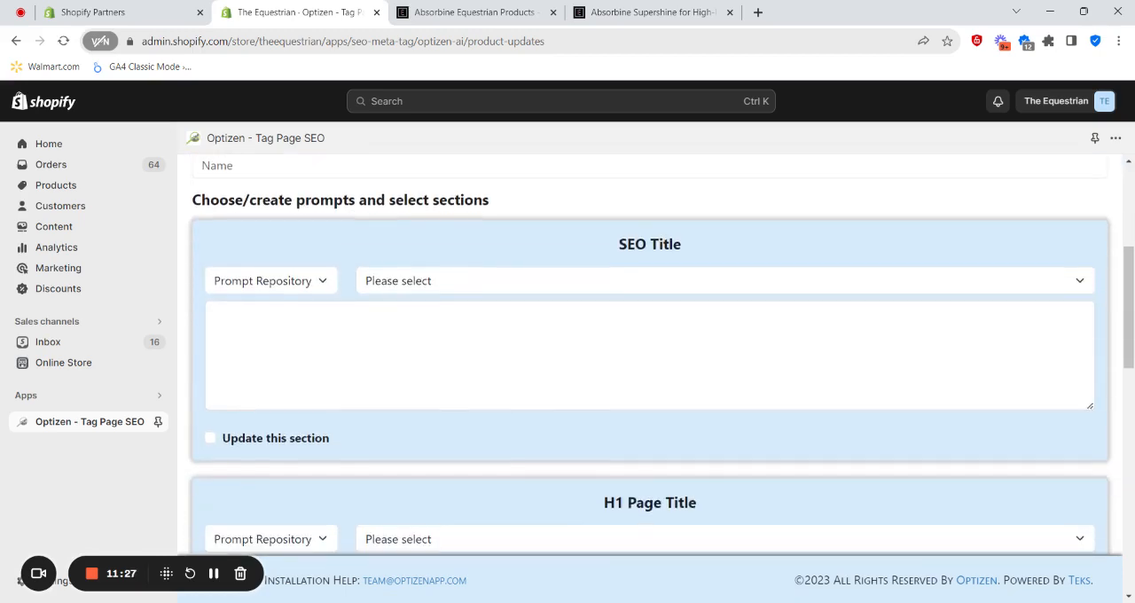
{"action": "left_click", "coordinate": [511, 289]}
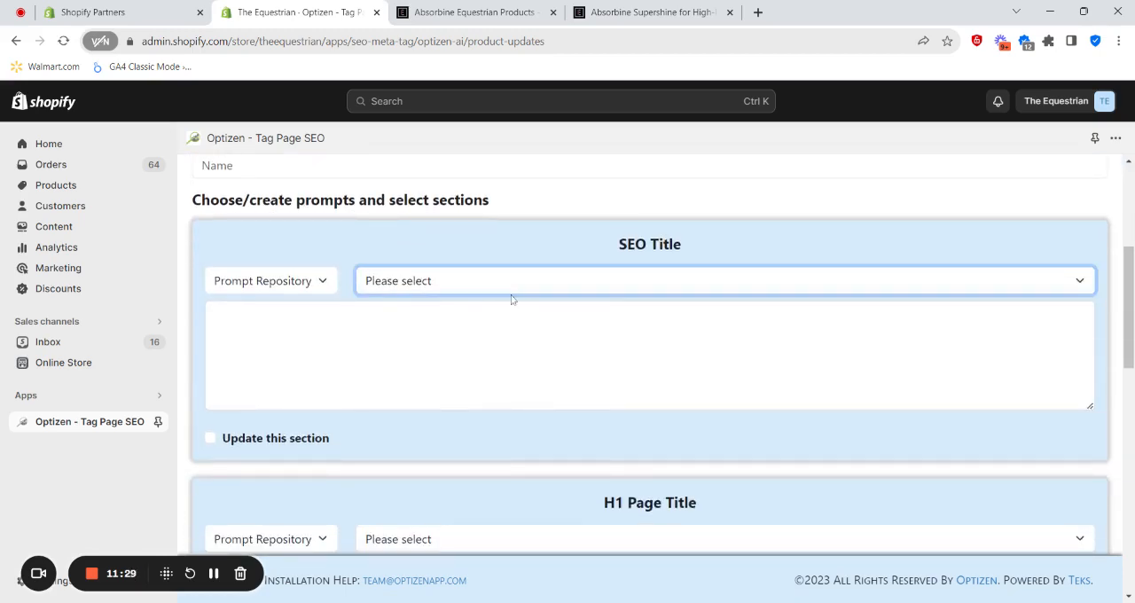
{"action": "scroll", "coordinate": [497, 355], "scroll_direction": "down", "scroll_amount": 2}
{"action": "left_click", "coordinate": [469, 392]}
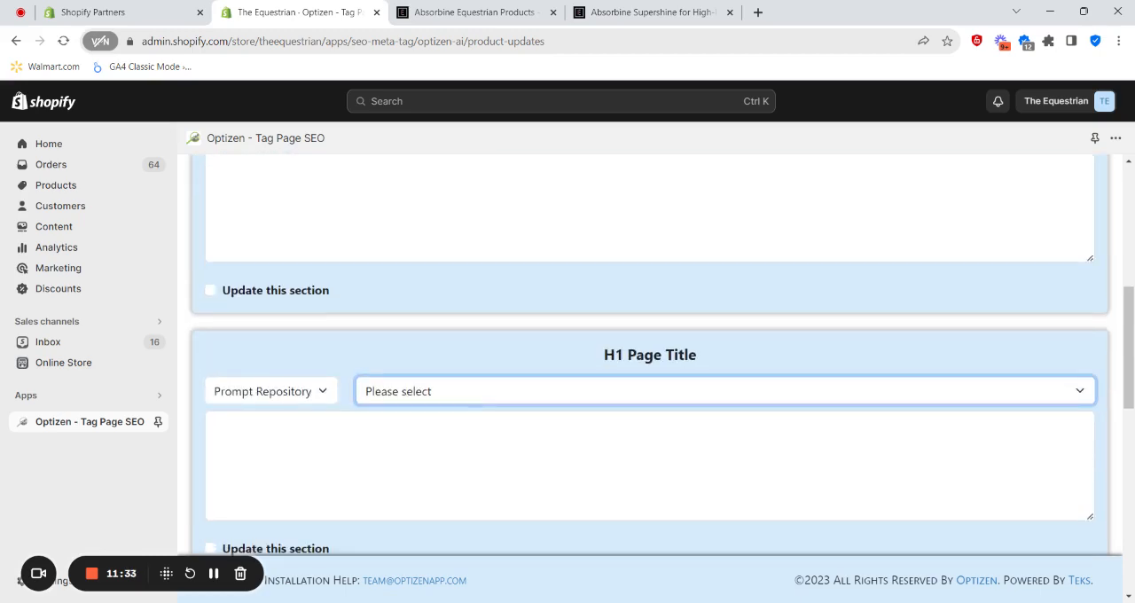
{"action": "scroll", "coordinate": [464, 372], "scroll_direction": "up", "scroll_amount": 6}
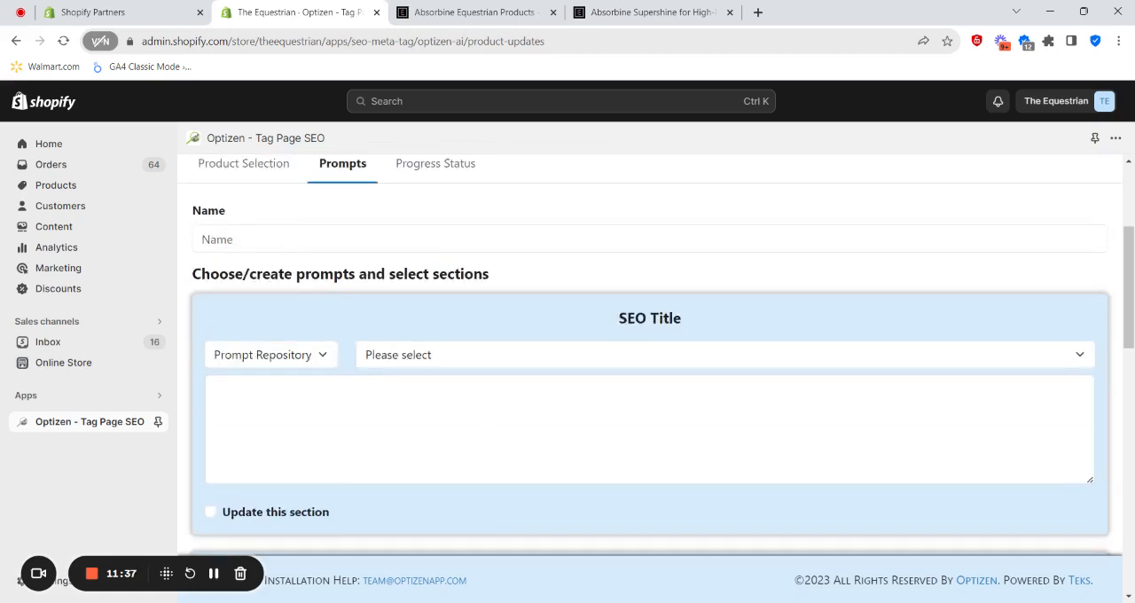
{"action": "scroll", "coordinate": [495, 356], "scroll_direction": "down", "scroll_amount": 2}
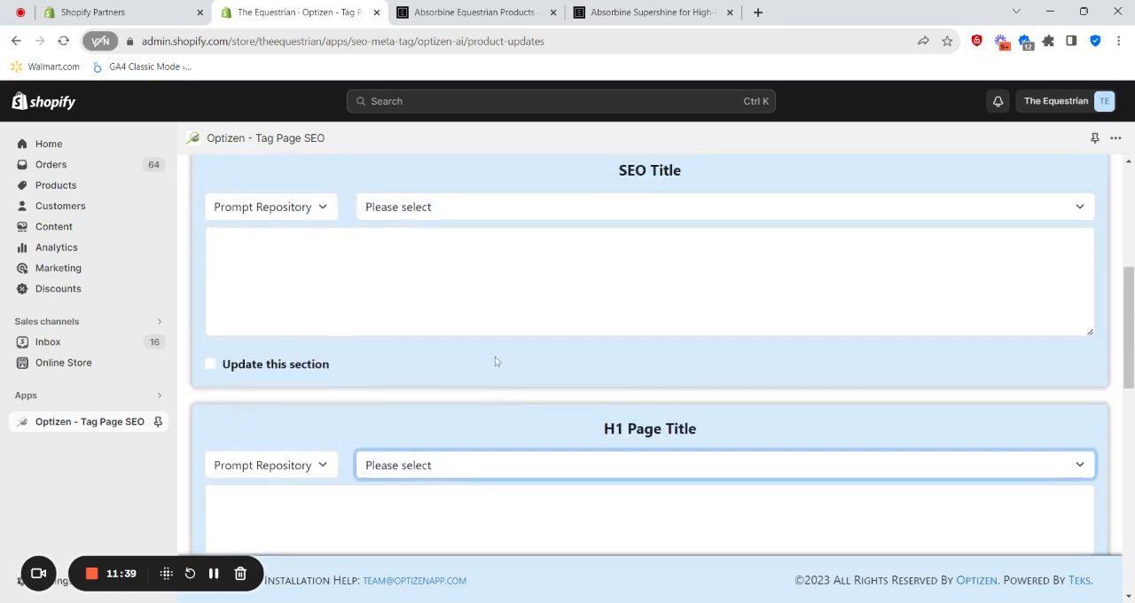
{"action": "scroll", "coordinate": [410, 385], "scroll_direction": "up", "scroll_amount": 3}
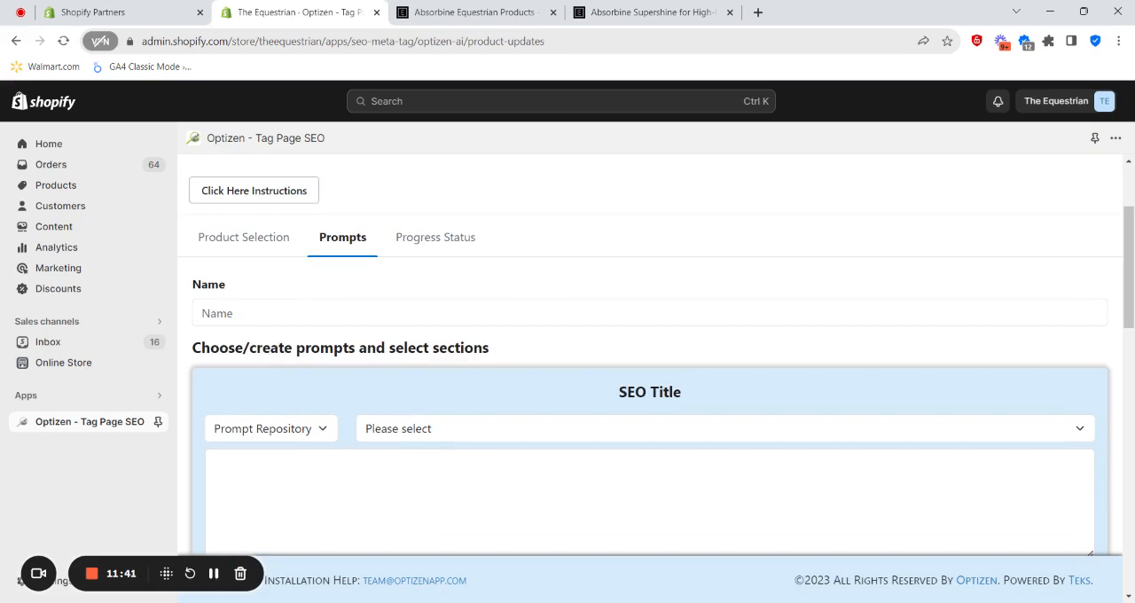
- Examine the feature request option, the SEO Description and Product Description prompt sections, and the support contact
{"action": "scroll", "coordinate": [648, 355], "scroll_direction": "down", "scroll_amount": 2}
{"action": "scroll", "coordinate": [647, 354], "scroll_direction": "up", "scroll_amount": 3}
{"action": "scroll", "coordinate": [720, 436], "scroll_direction": "up", "scroll_amount": 2}
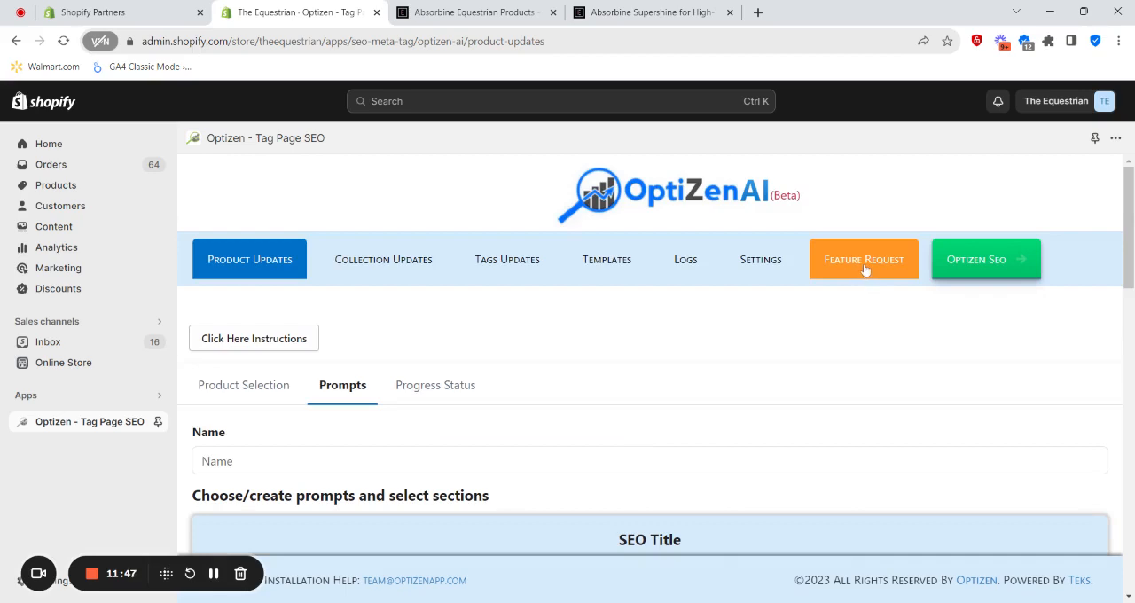
{"action": "scroll", "coordinate": [802, 324], "scroll_direction": "down", "scroll_amount": 1}
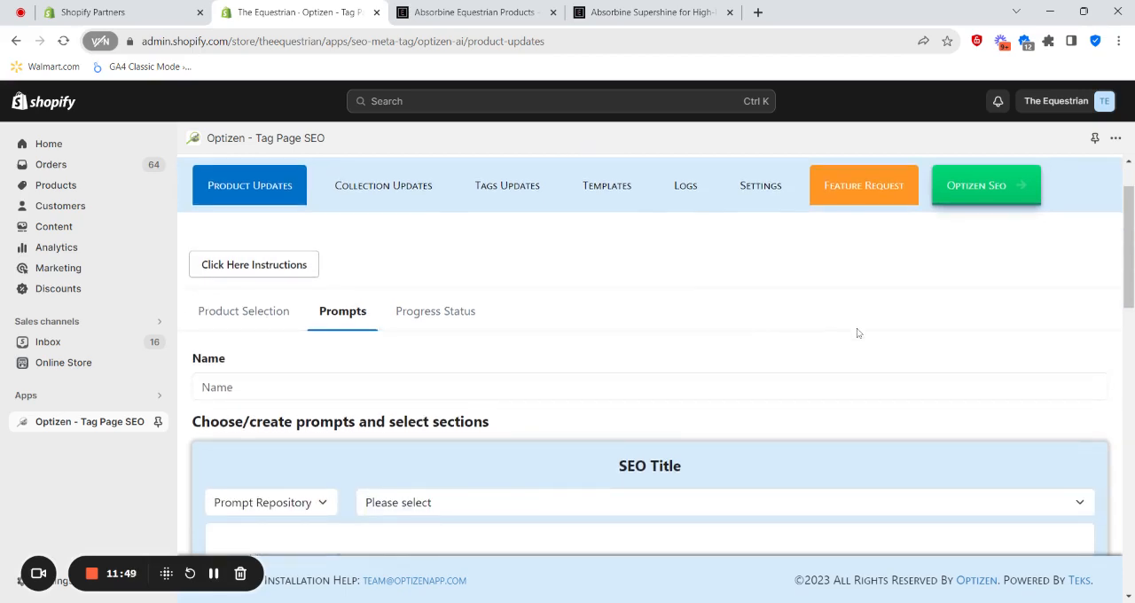
{"action": "scroll", "coordinate": [857, 330], "scroll_direction": "up", "scroll_amount": 1}
{"action": "scroll", "coordinate": [801, 333], "scroll_direction": "down", "scroll_amount": 2}
{"action": "scroll", "coordinate": [801, 332], "scroll_direction": "down", "scroll_amount": 1}
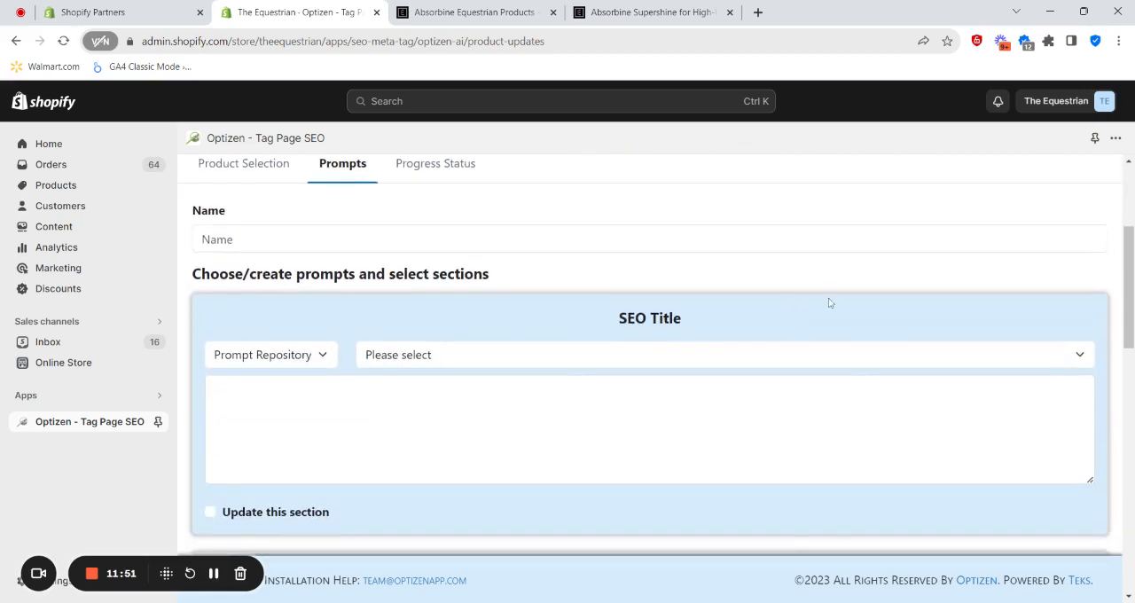
{"action": "scroll", "coordinate": [617, 333], "scroll_direction": "down", "scroll_amount": 6}
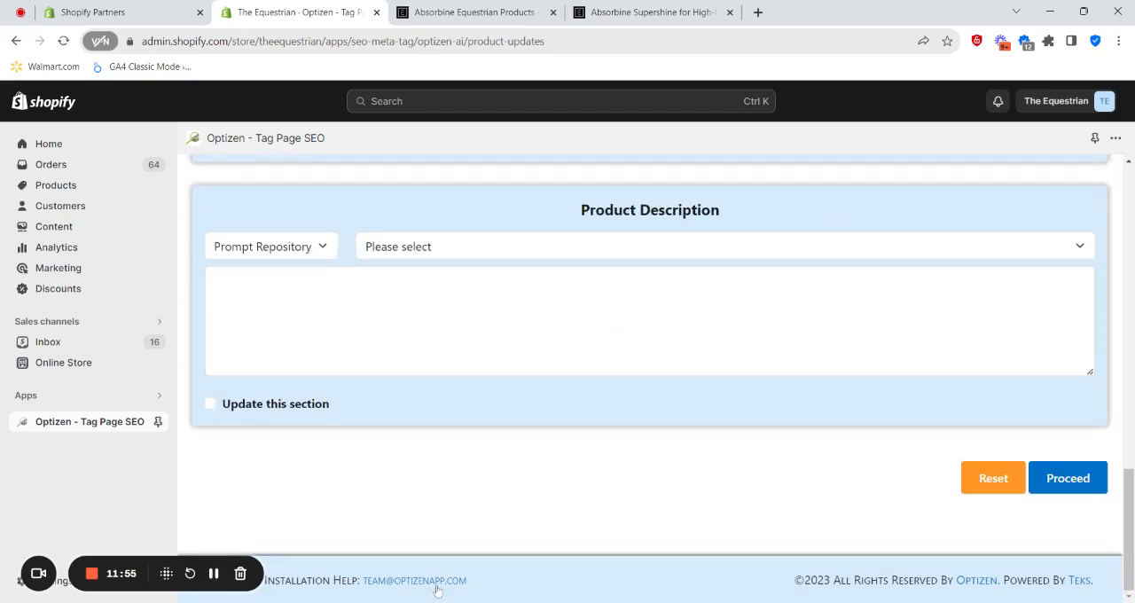
{"action": "scroll", "coordinate": [658, 403], "scroll_direction": "up", "scroll_amount": 4}
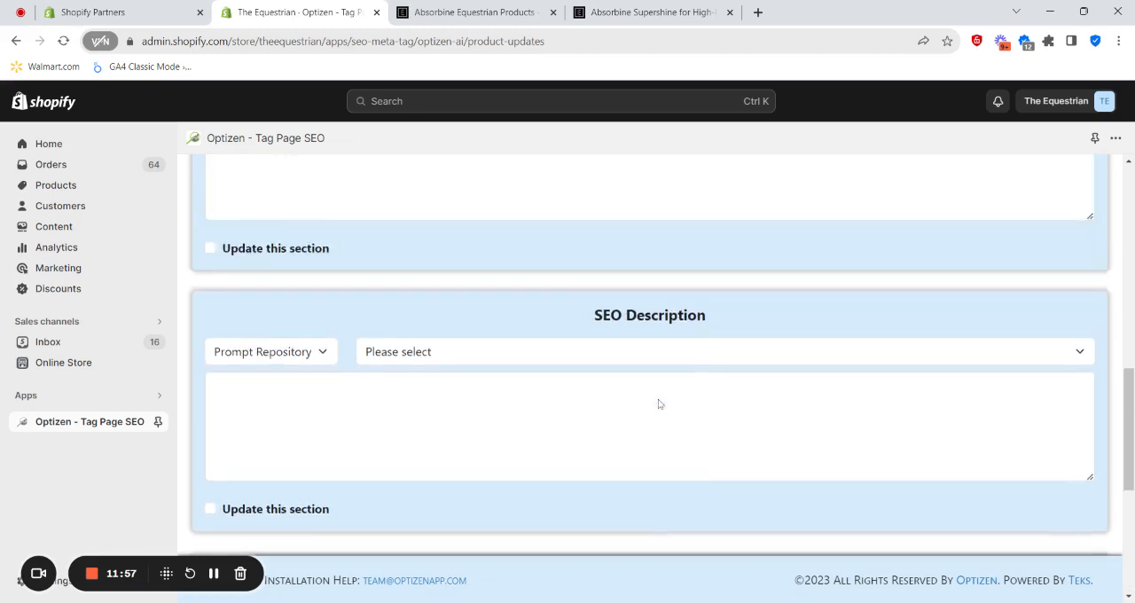